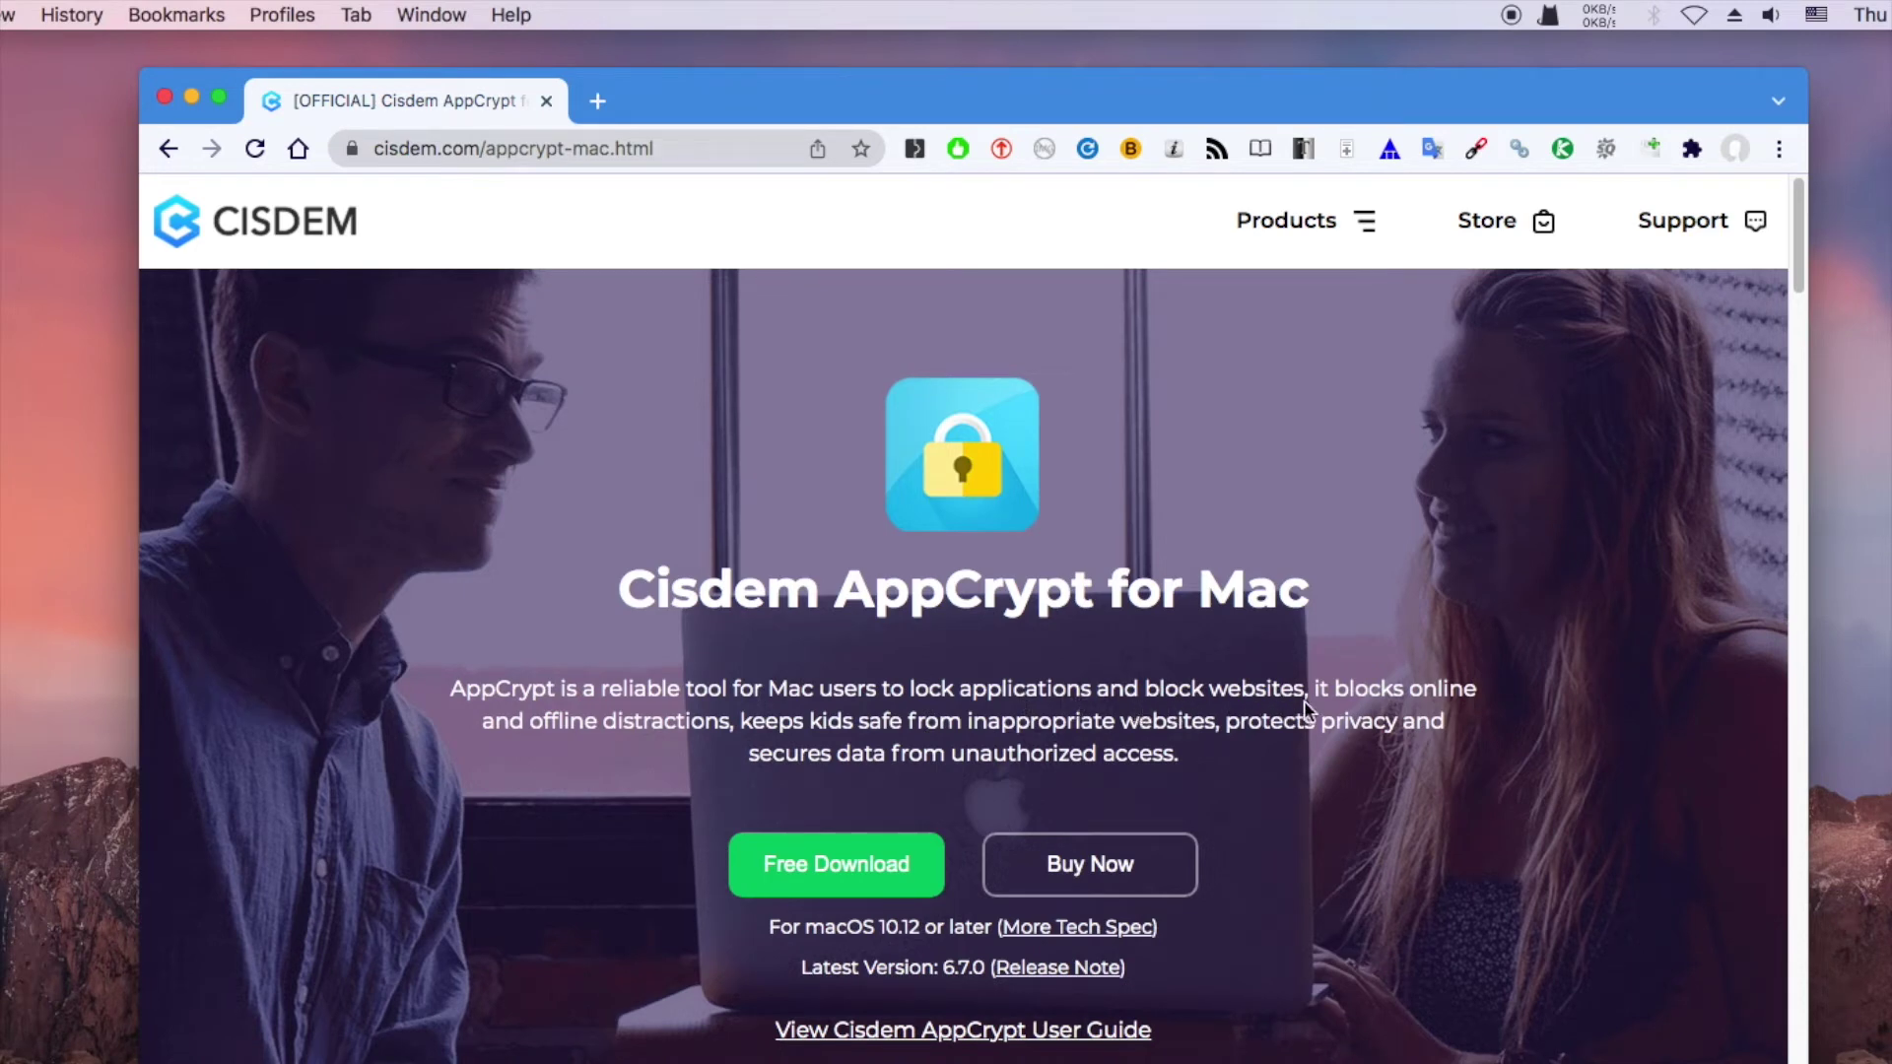
Minimize the browser and launch Cisdem AppCrypt from its desktop shortcut
{"action": "left_click", "coordinate": [192, 96]}
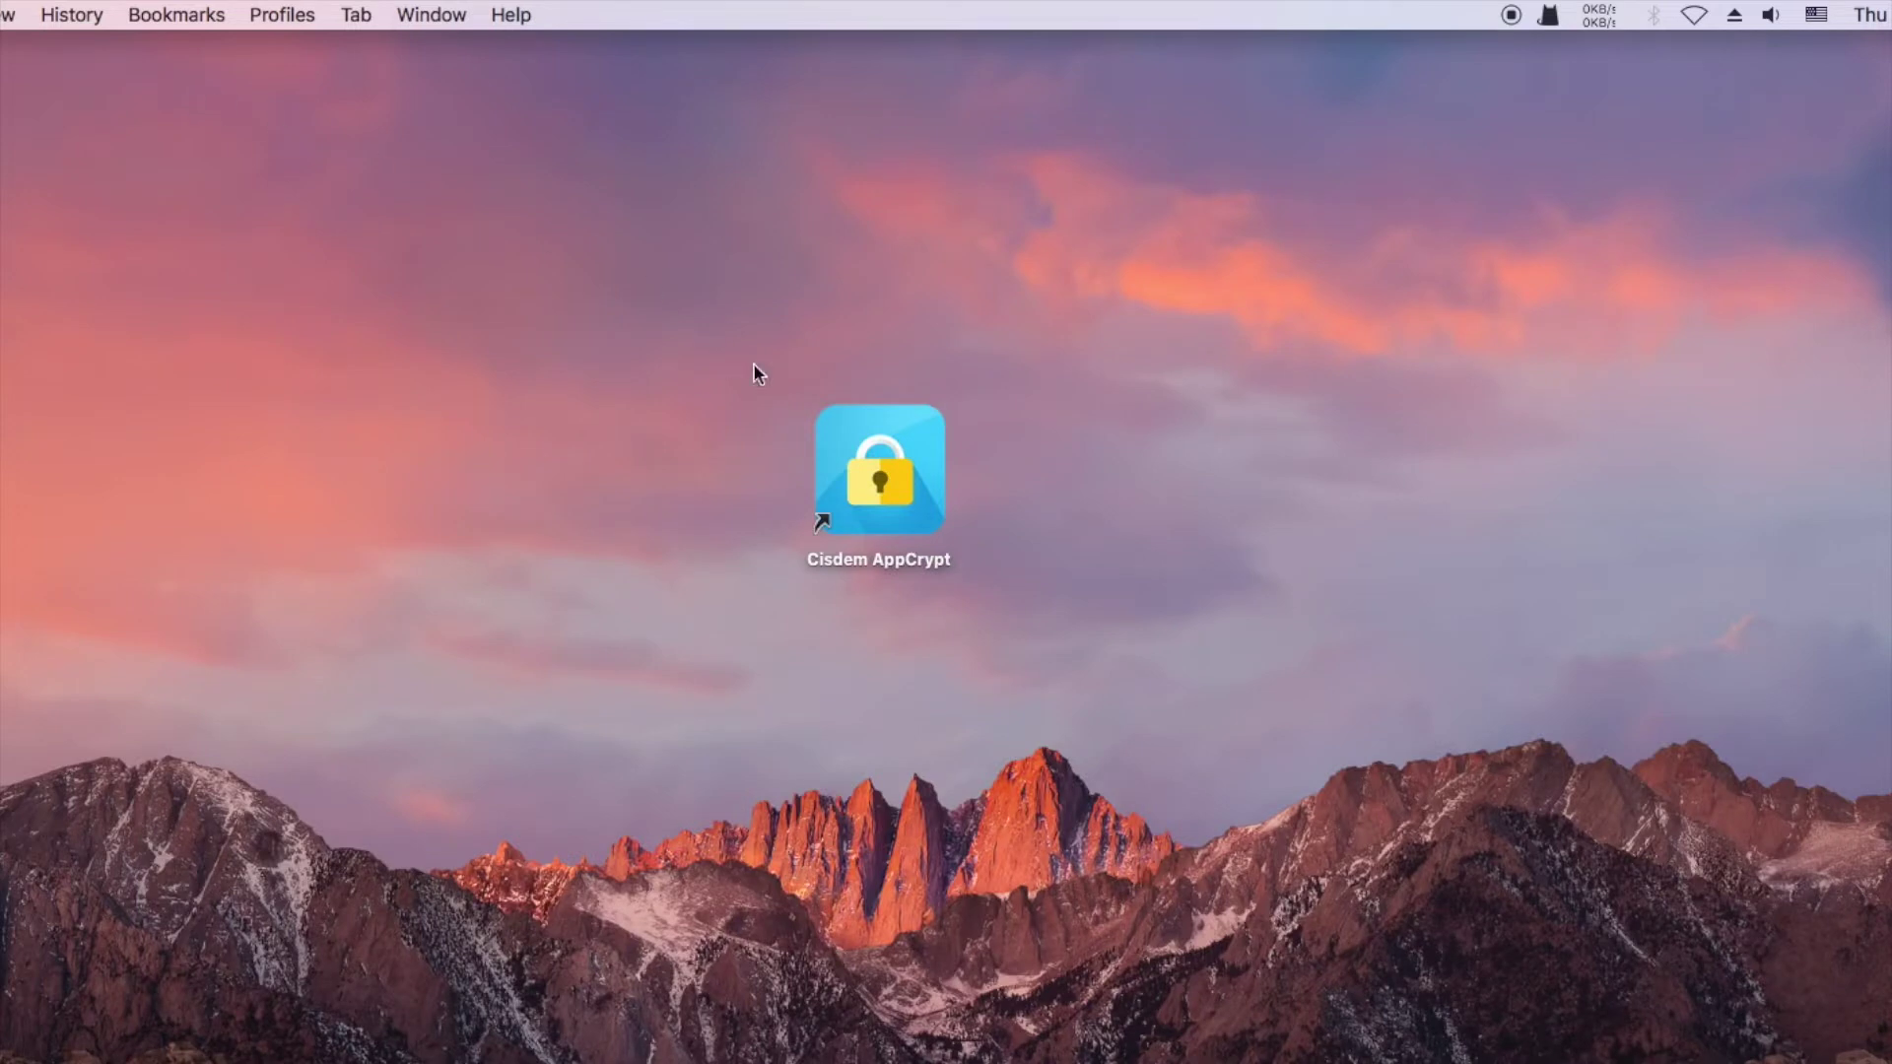
{"action": "left_click", "coordinate": [850, 421]}
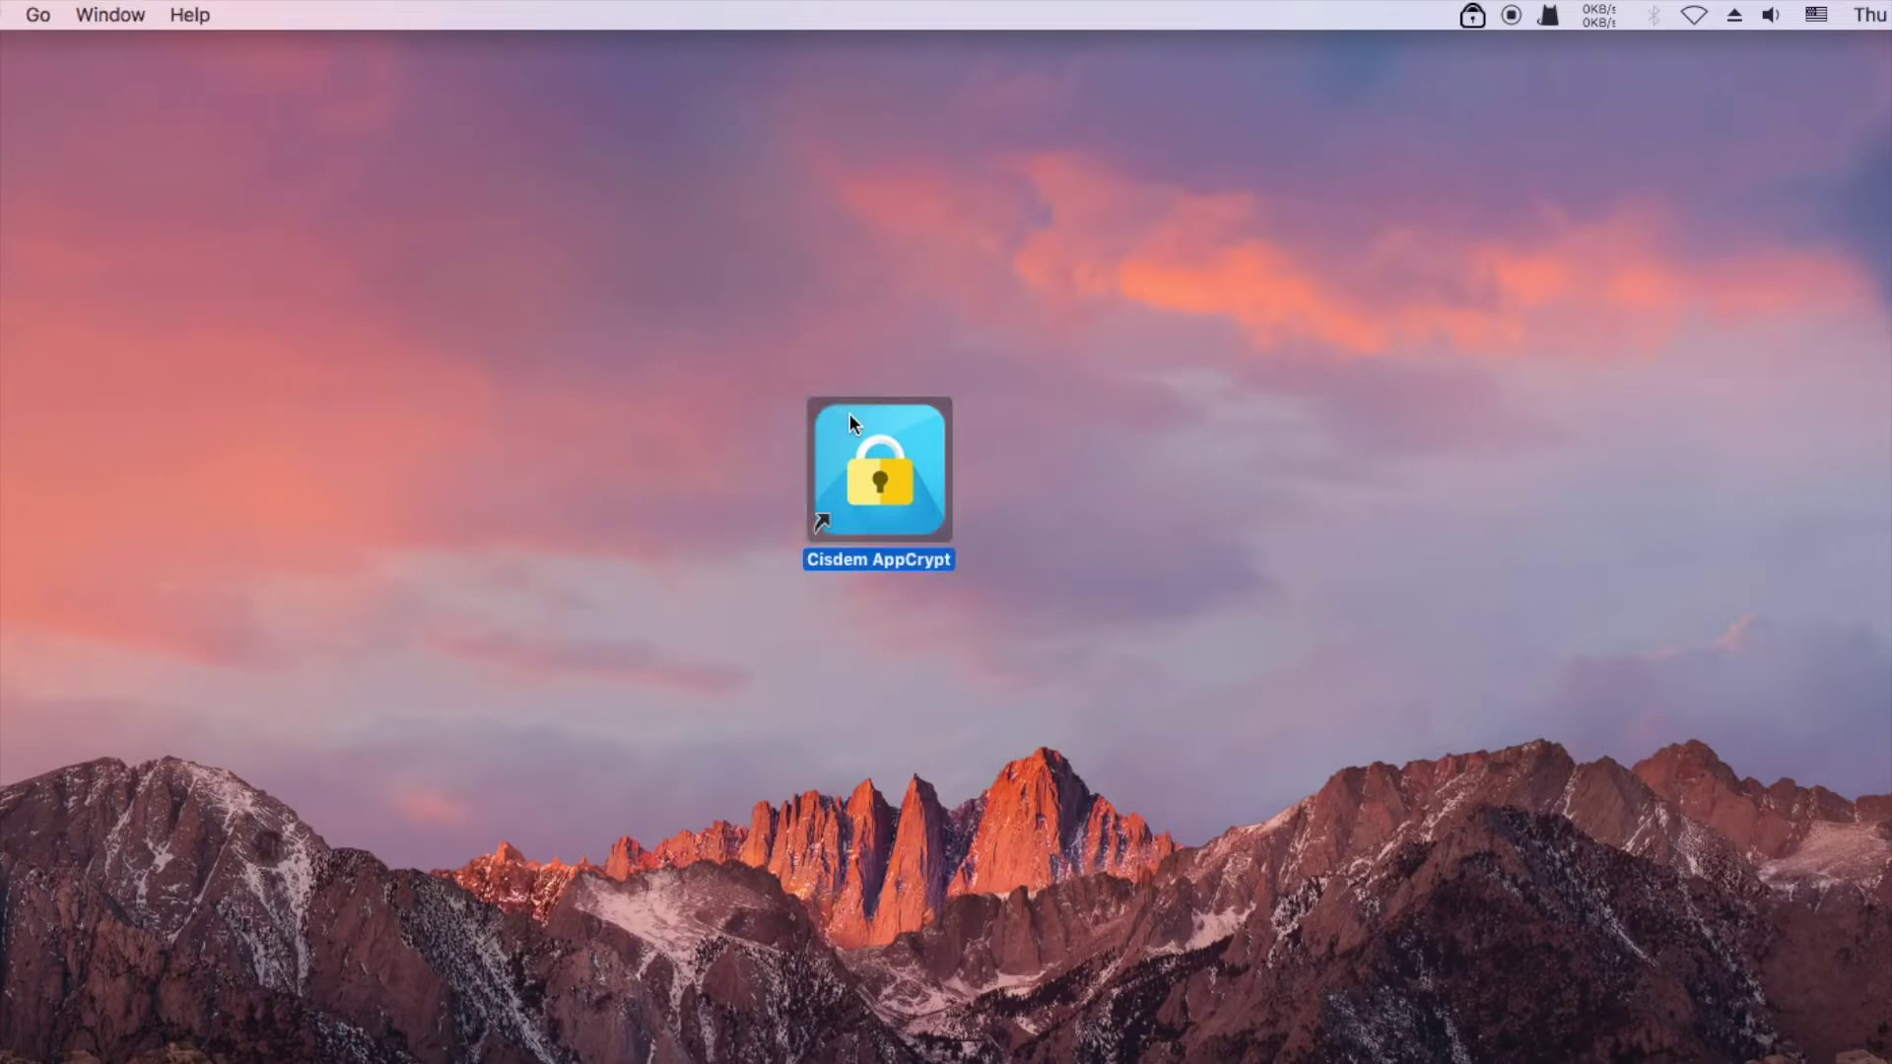
{"action": "double_click", "coordinate": [849, 411]}
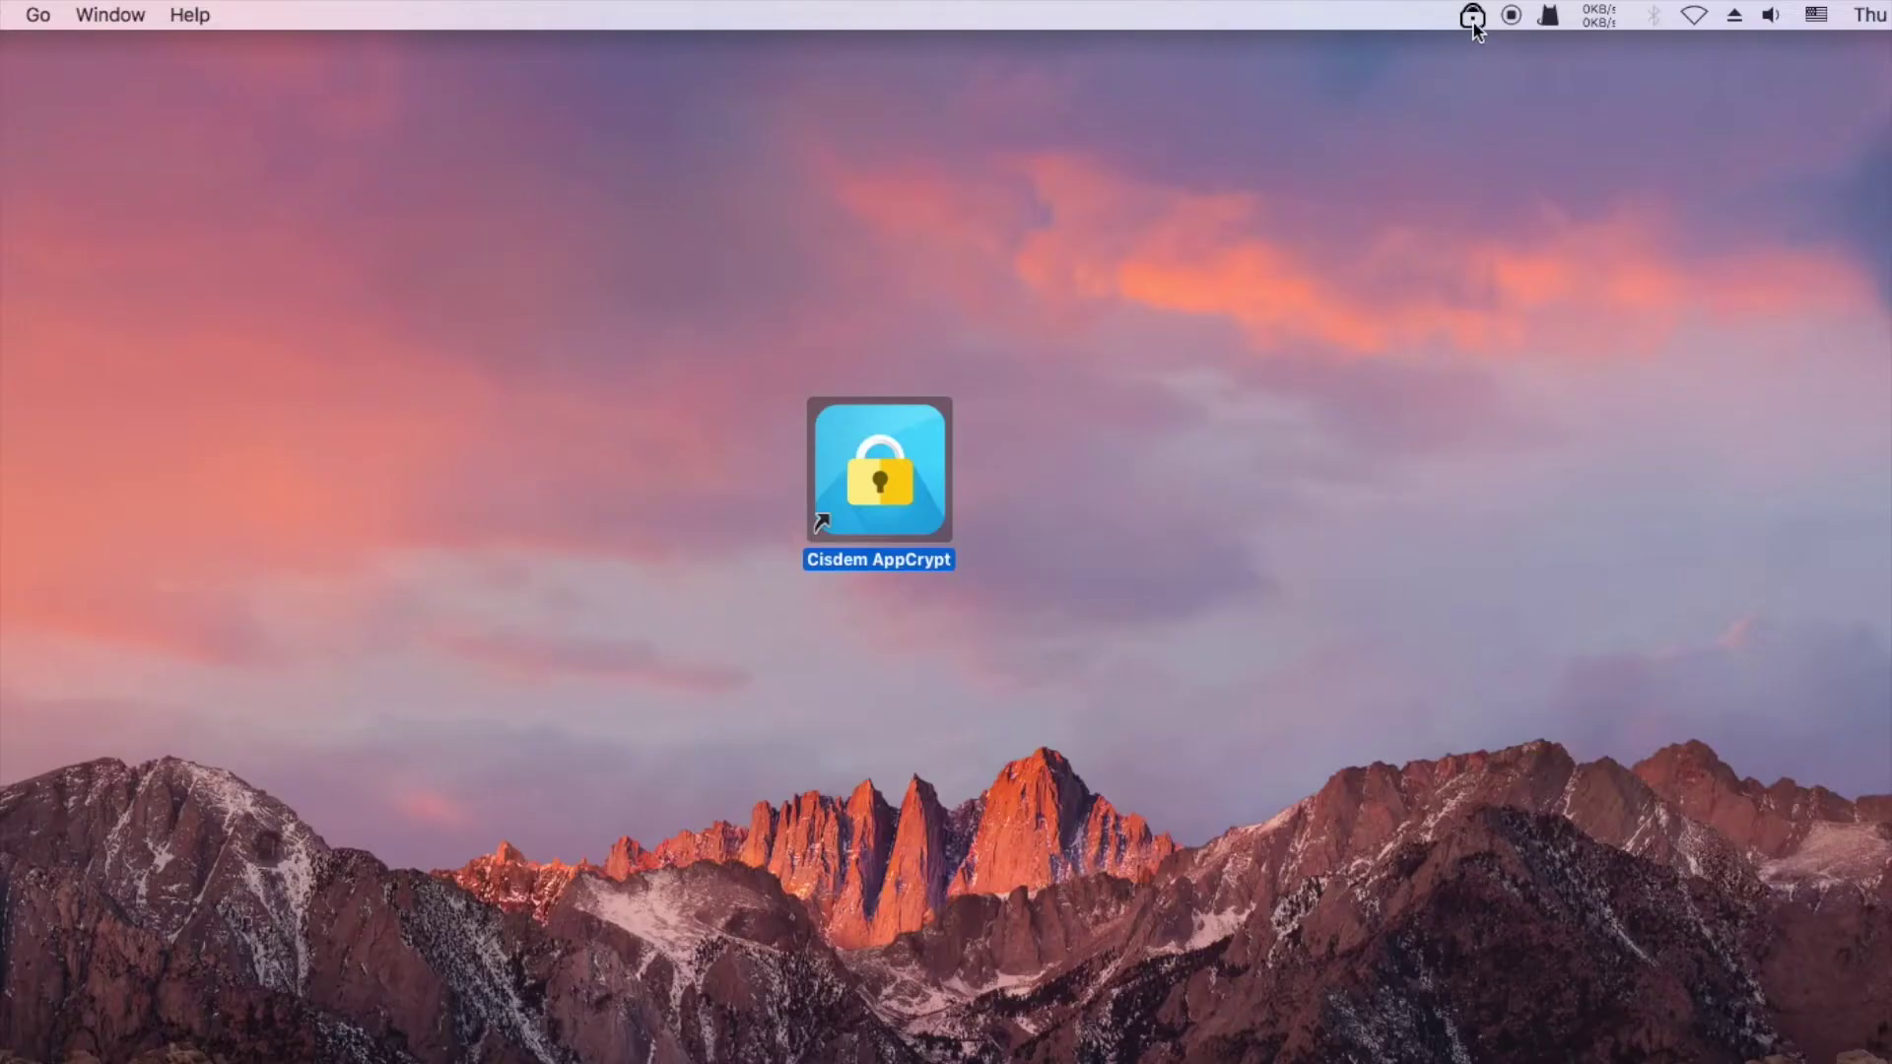
Open AppCrypt's main window from the menu-bar icon, unlocking it with the password, and move it higher
{"action": "left_click", "coordinate": [1472, 16]}
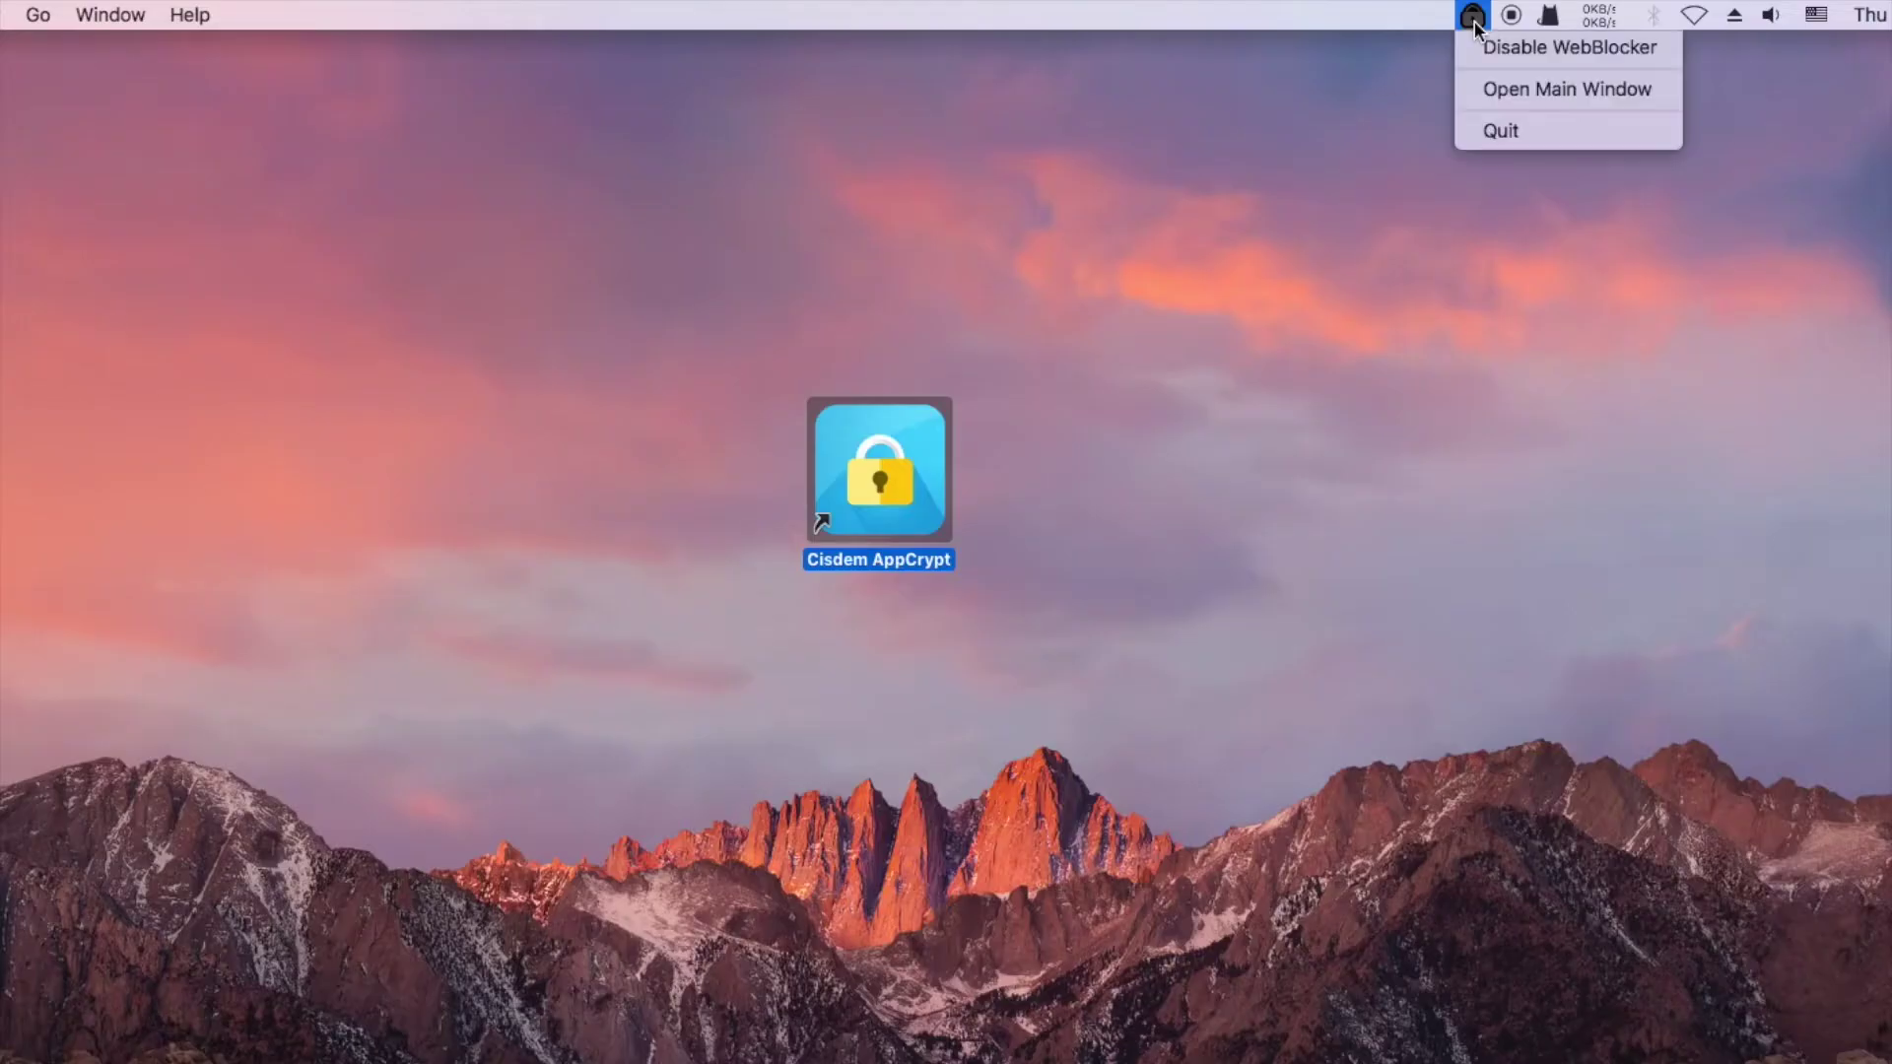
{"action": "left_click", "coordinate": [1473, 91]}
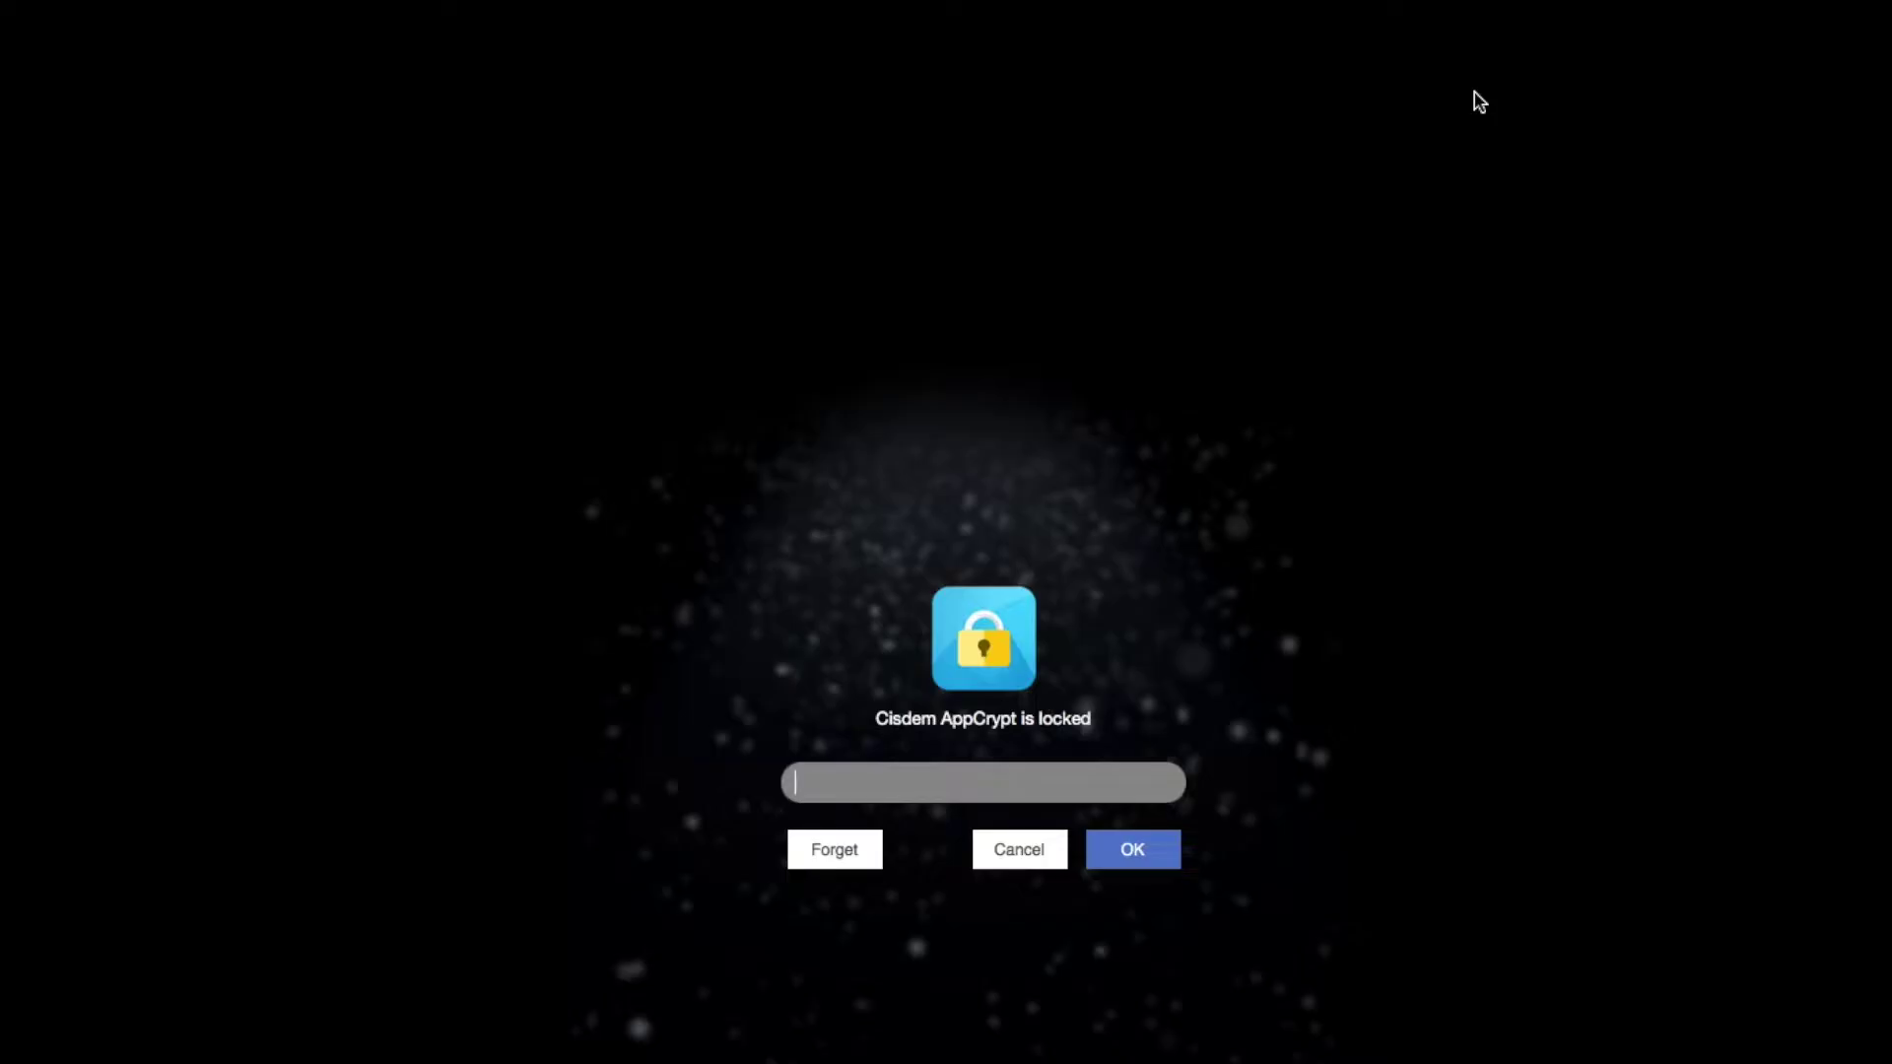
{"action": "type", "text": "aaa"}
{"action": "left_click", "coordinate": [1120, 866]}
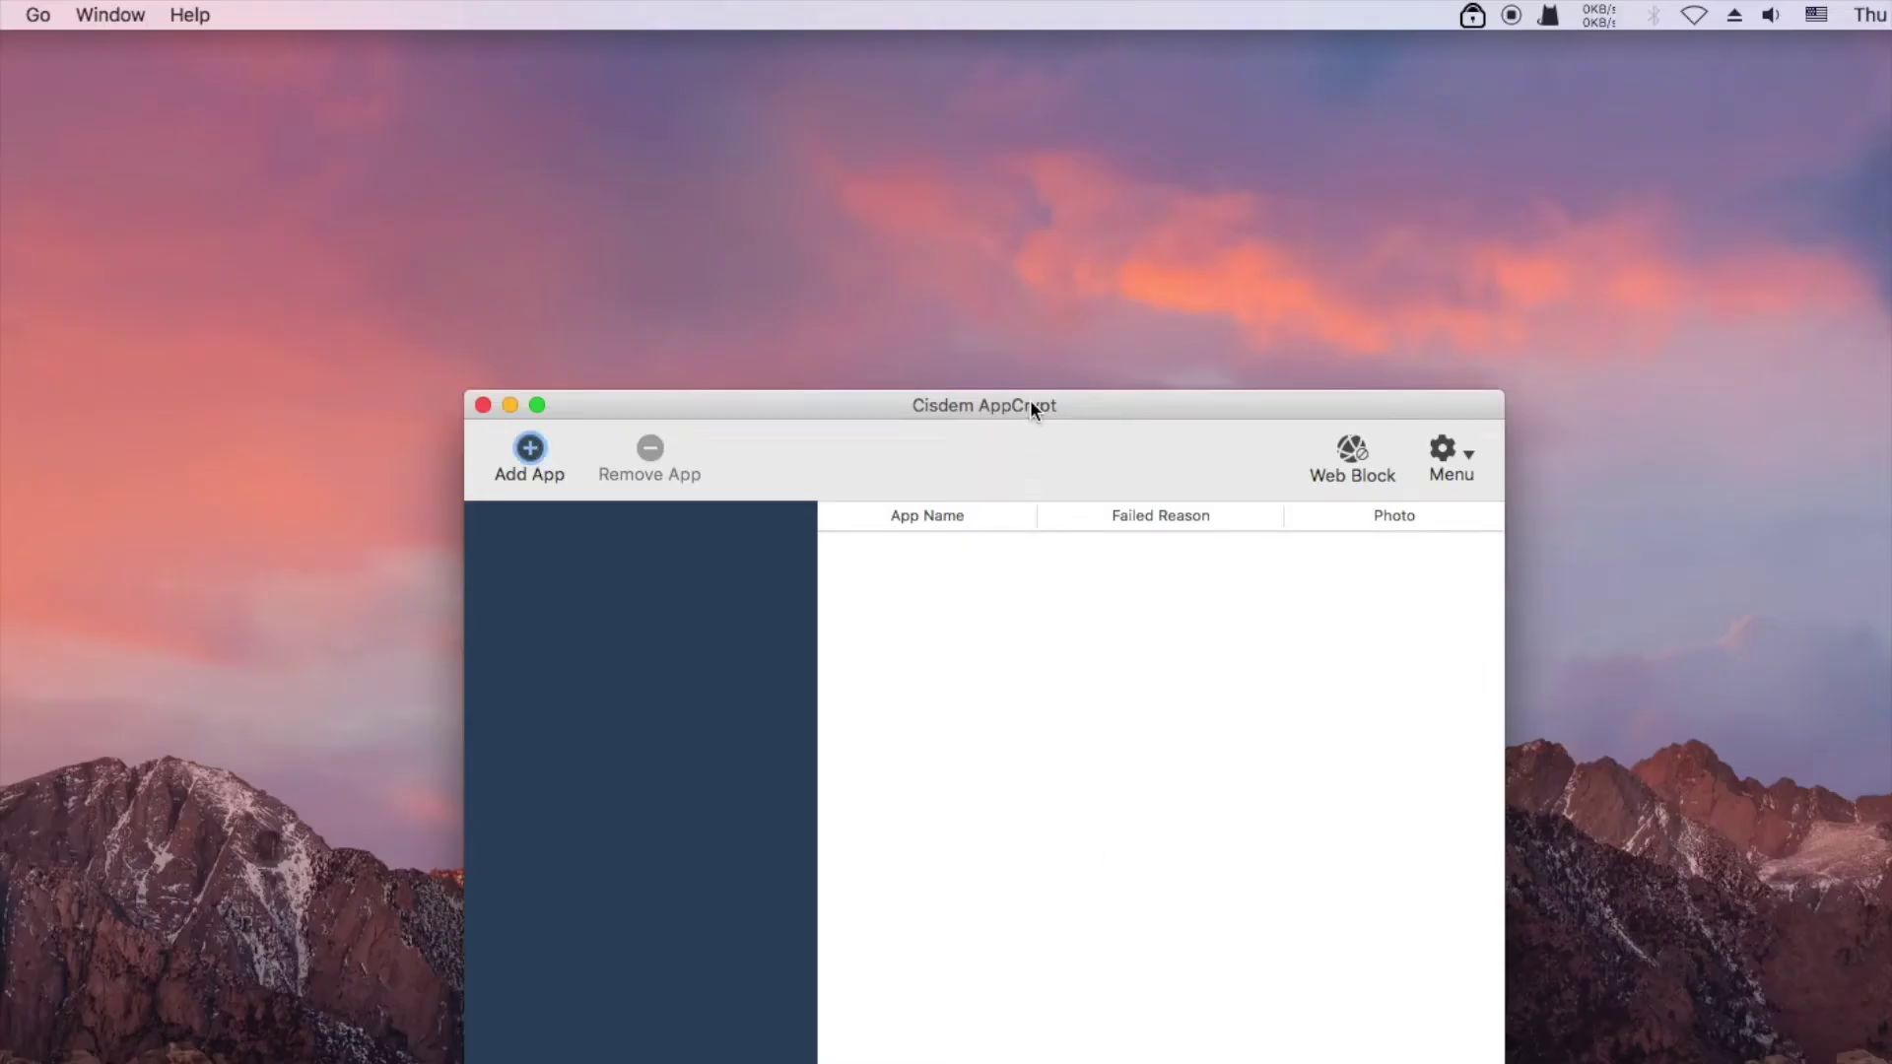
{"action": "left_click_drag", "start_coordinate": [1030, 401], "coordinate": [1033, 265]}
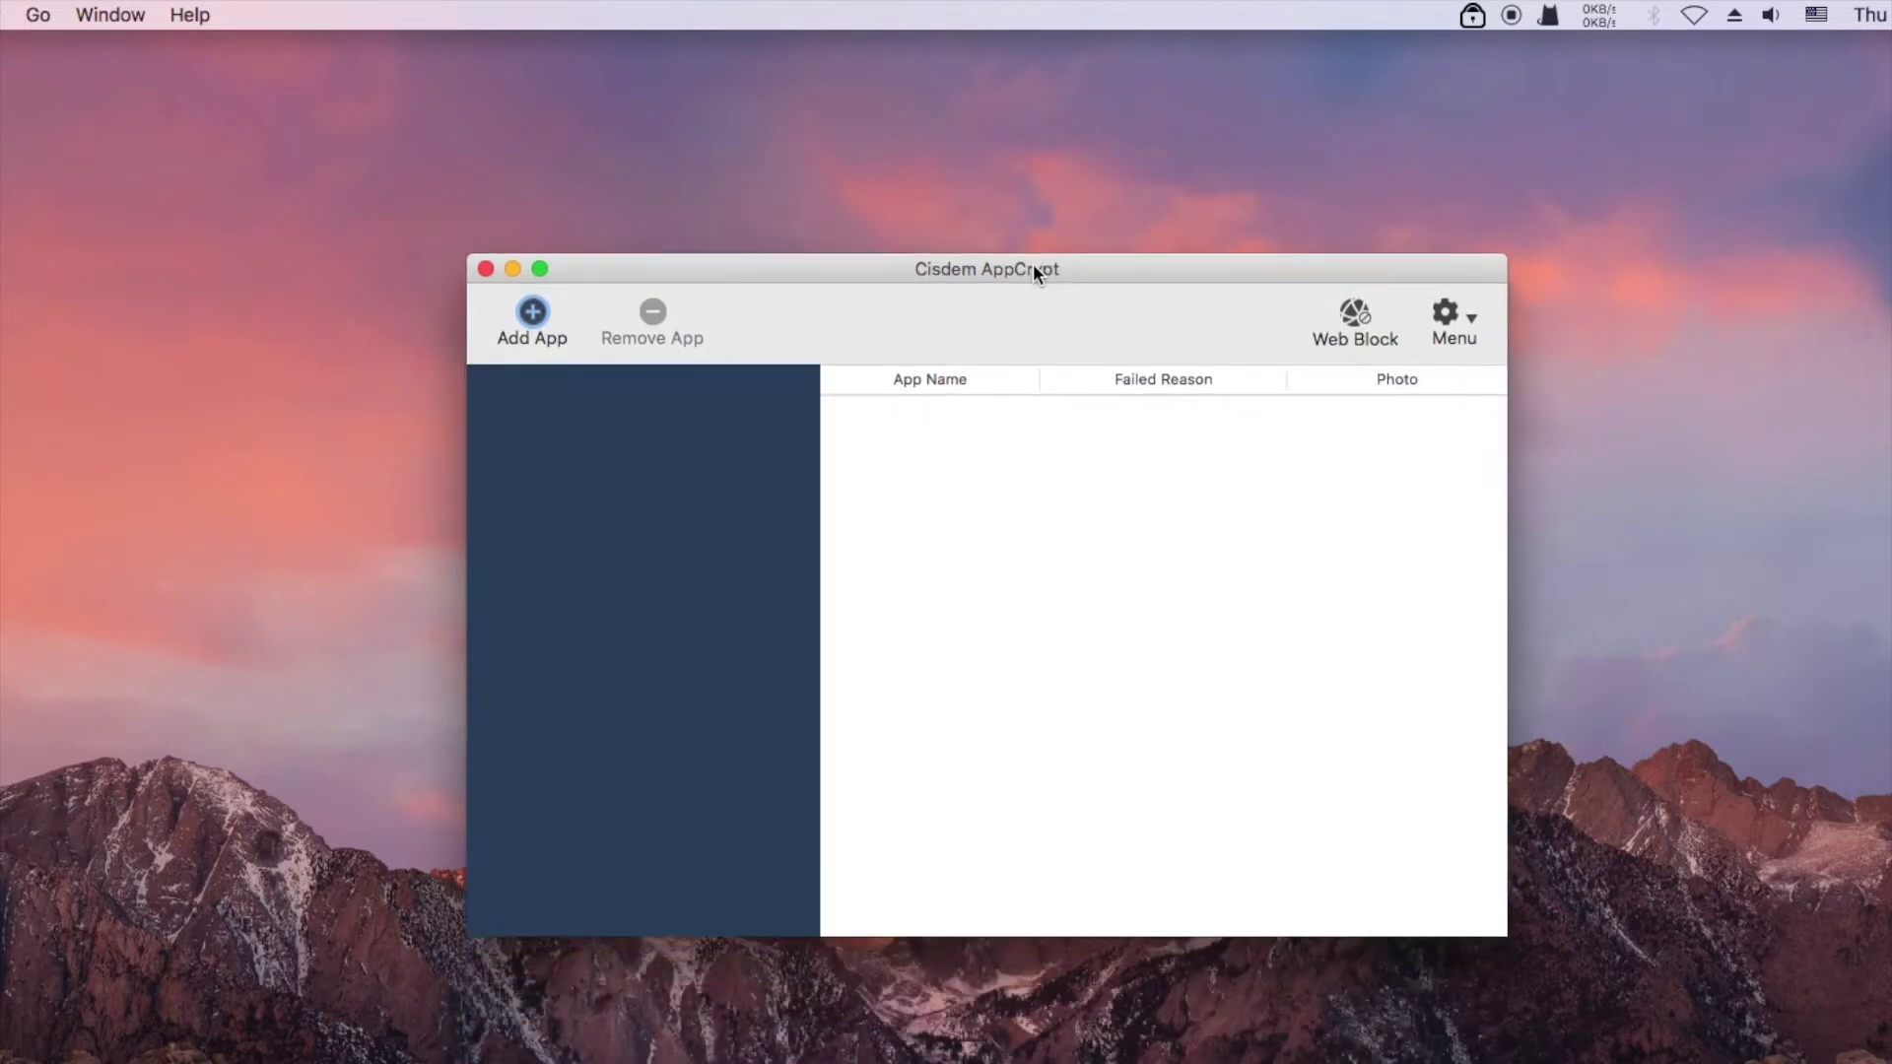
Add WhatsApp to the locked apps by searching 'whats' in the Applications folder
{"action": "left_click", "coordinate": [532, 313]}
{"action": "left_click", "coordinate": [1557, 308]}
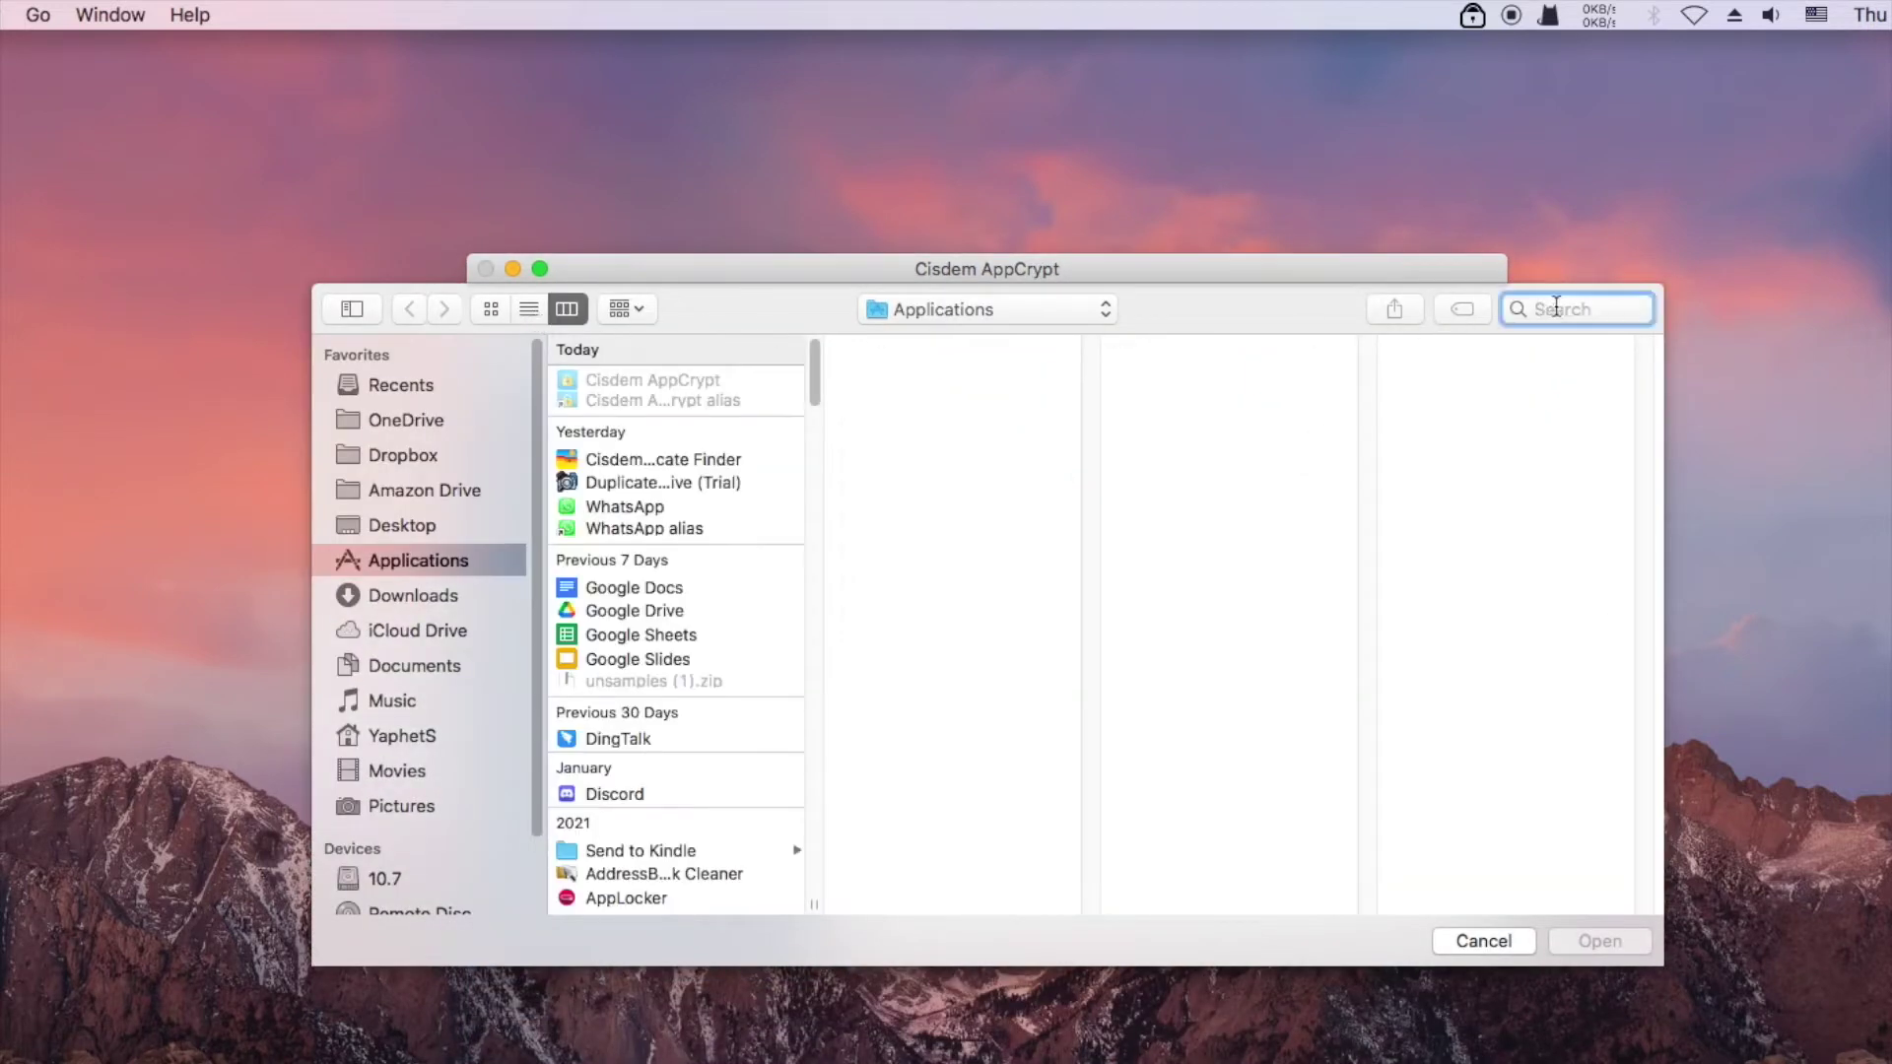
{"action": "type", "text": "whats"}
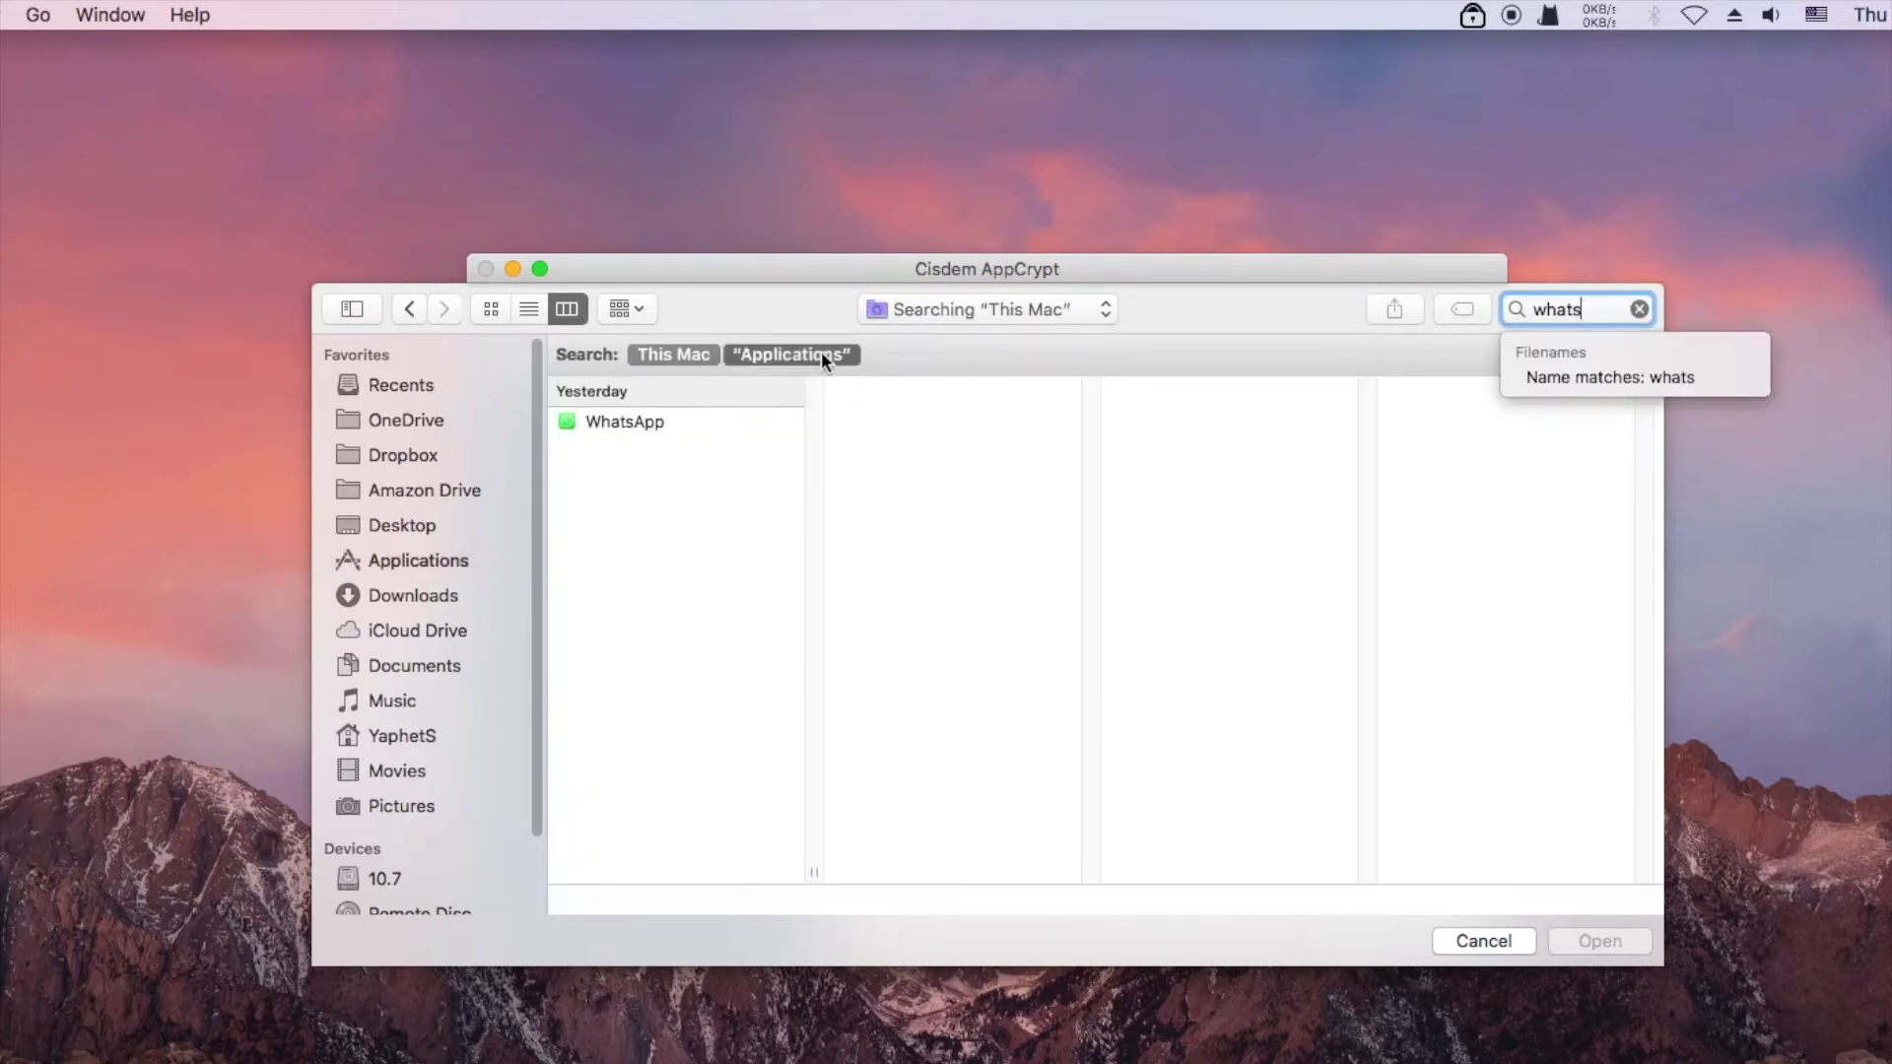
{"action": "left_click", "coordinate": [818, 353]}
{"action": "left_click", "coordinate": [674, 421]}
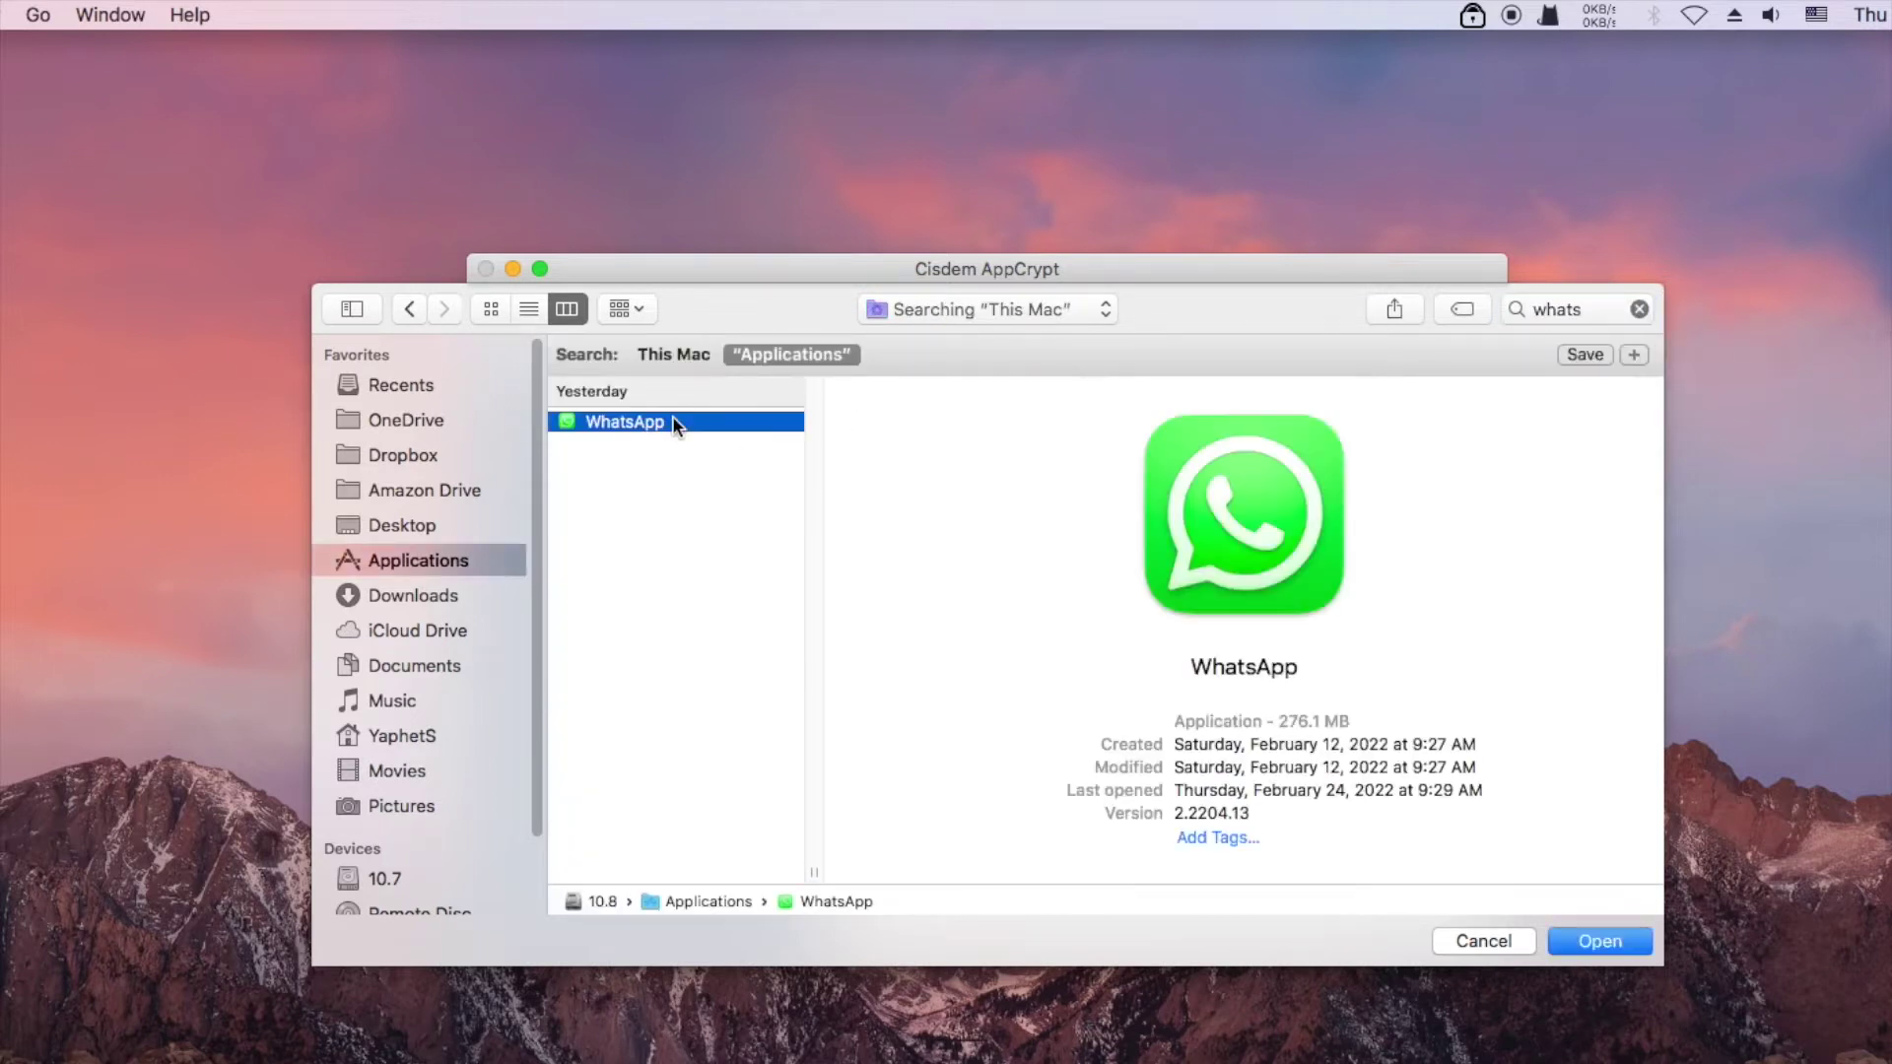
{"action": "left_click", "coordinate": [1586, 938]}
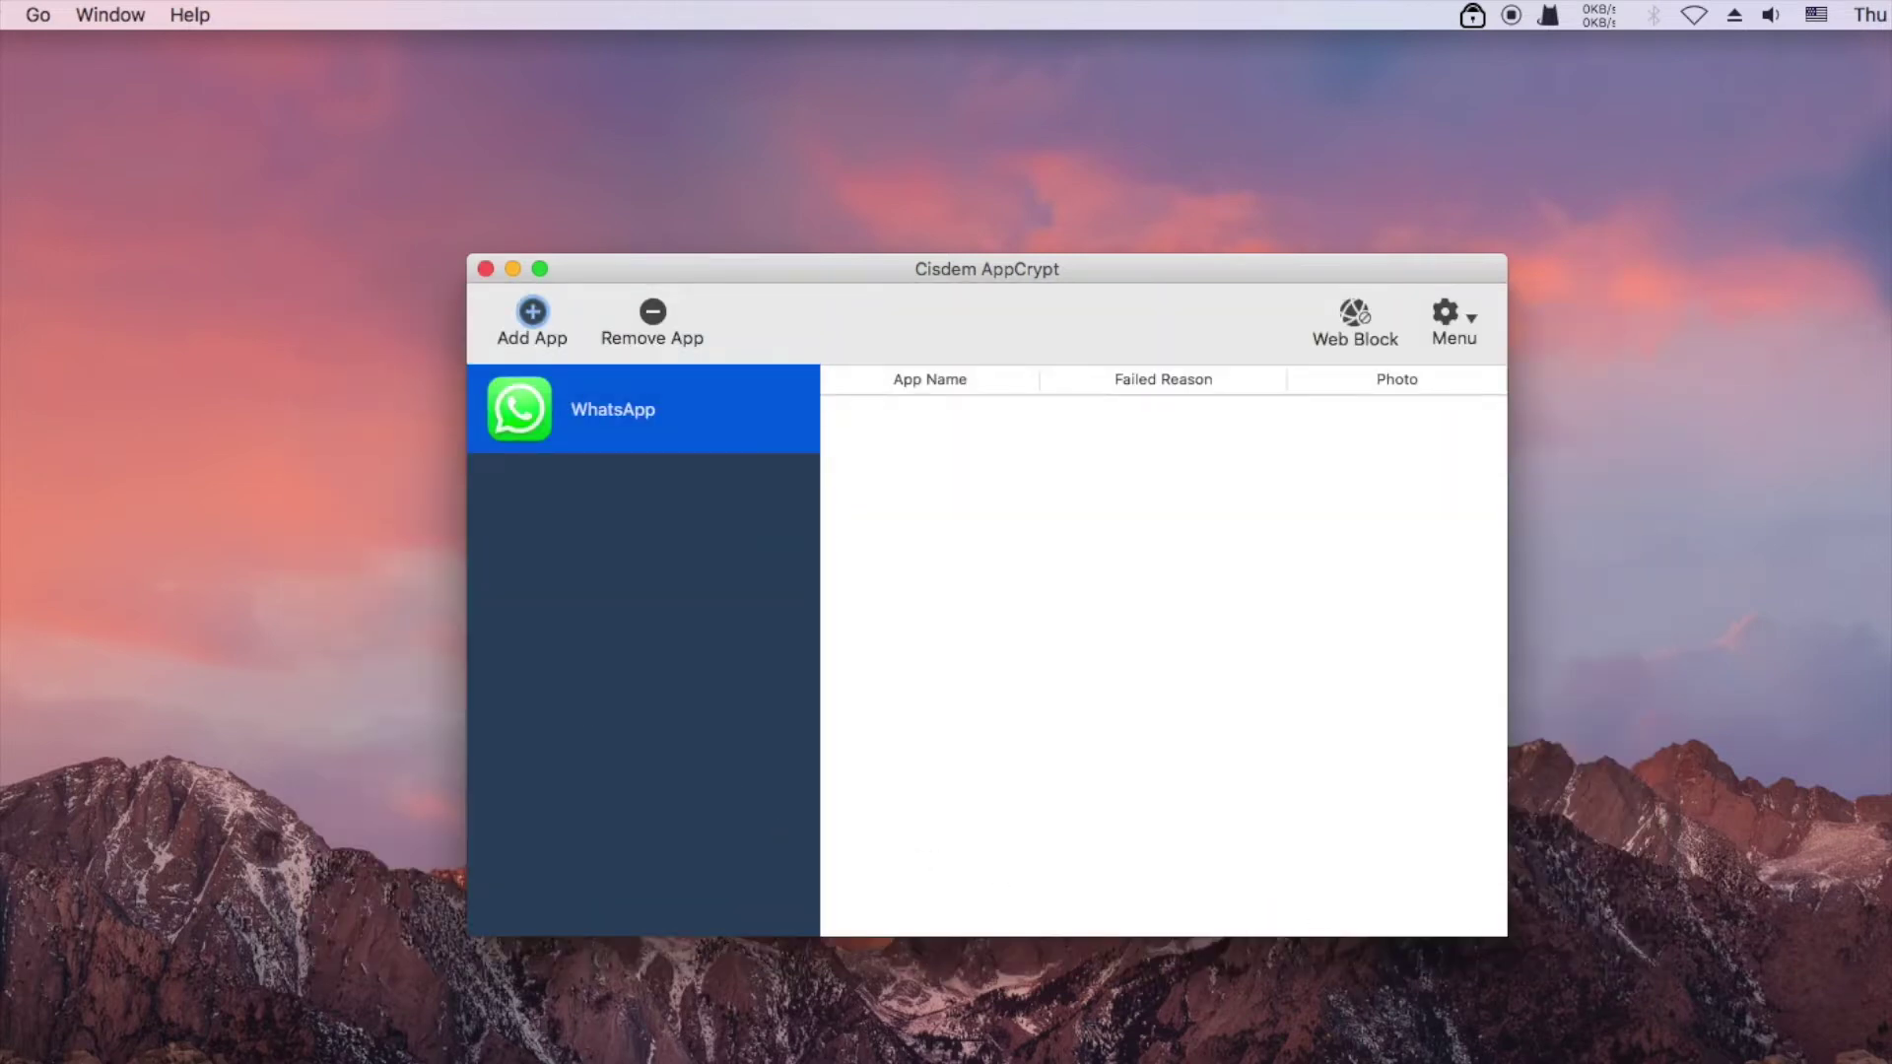
Drag Photos, then Notes, Opera and Pages from Finder's Applications folder into the locked-app list
{"action": "left_click", "coordinate": [1635, 1054]}
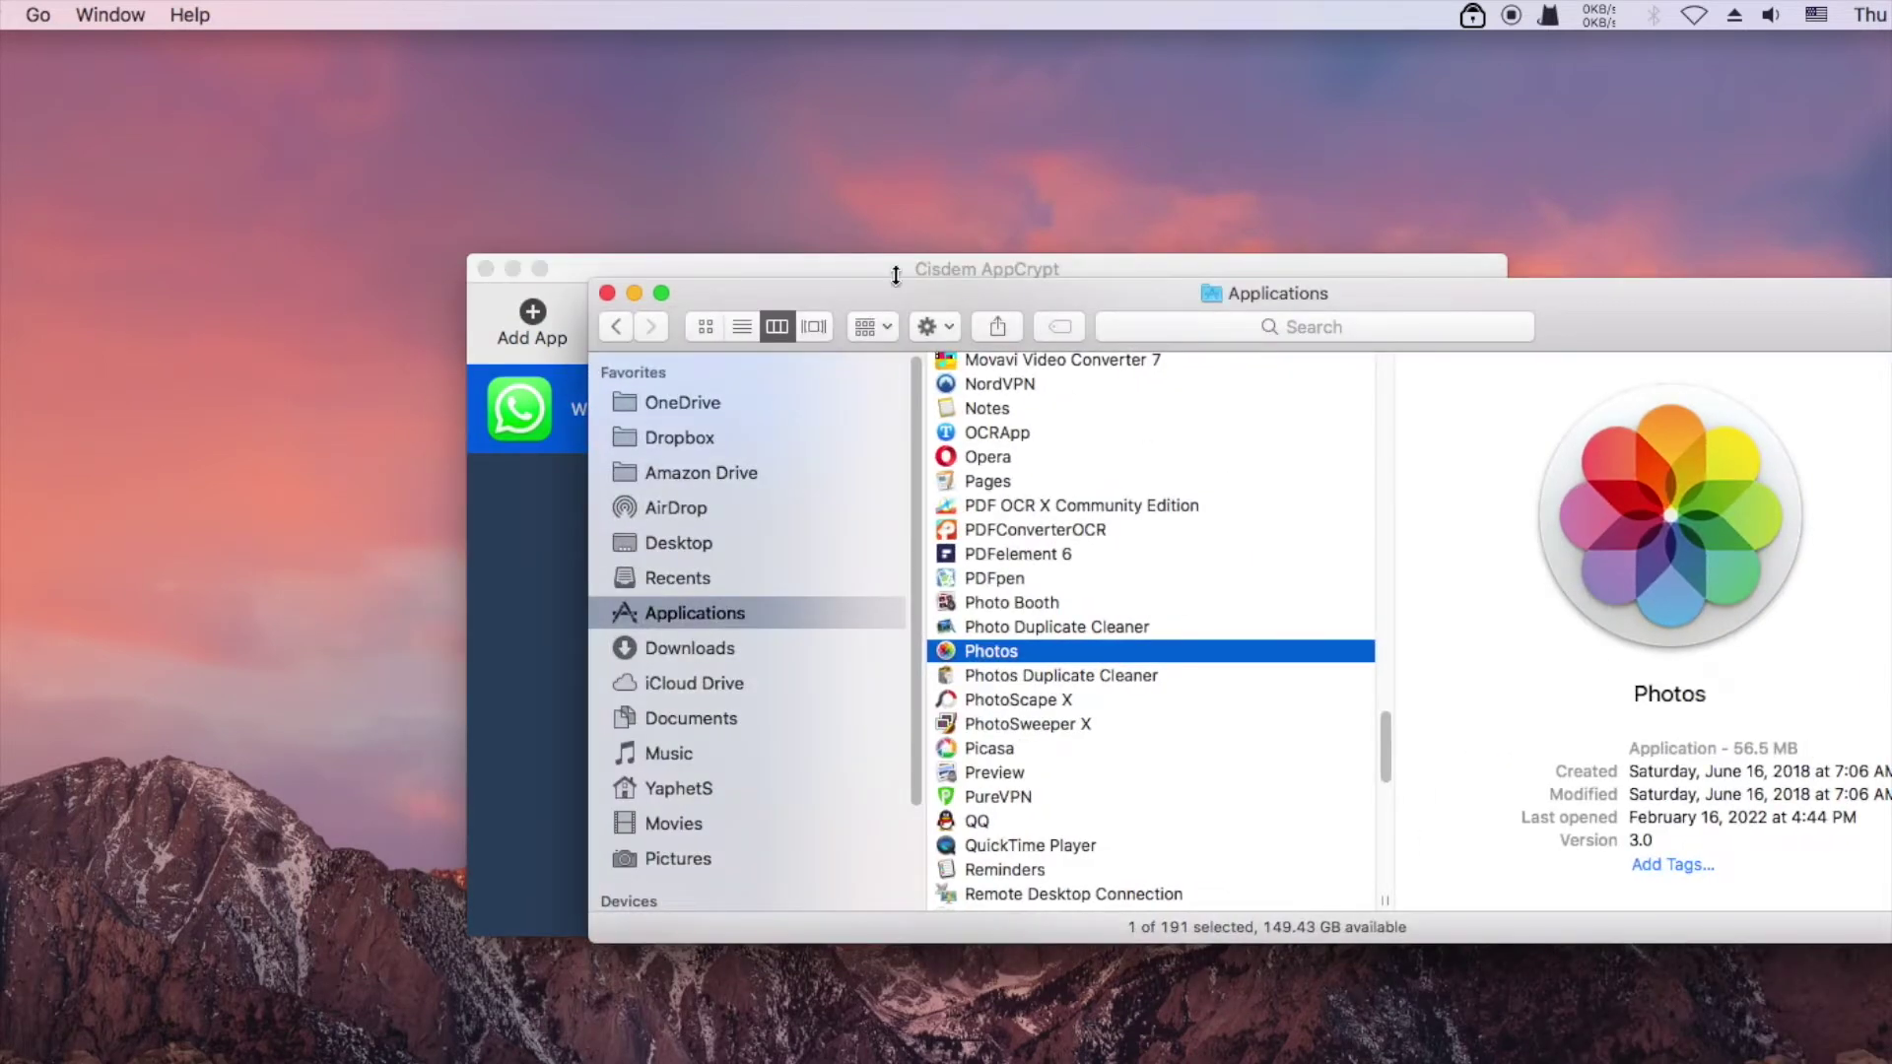
{"action": "left_click_drag", "start_coordinate": [886, 288], "coordinate": [1272, 326]}
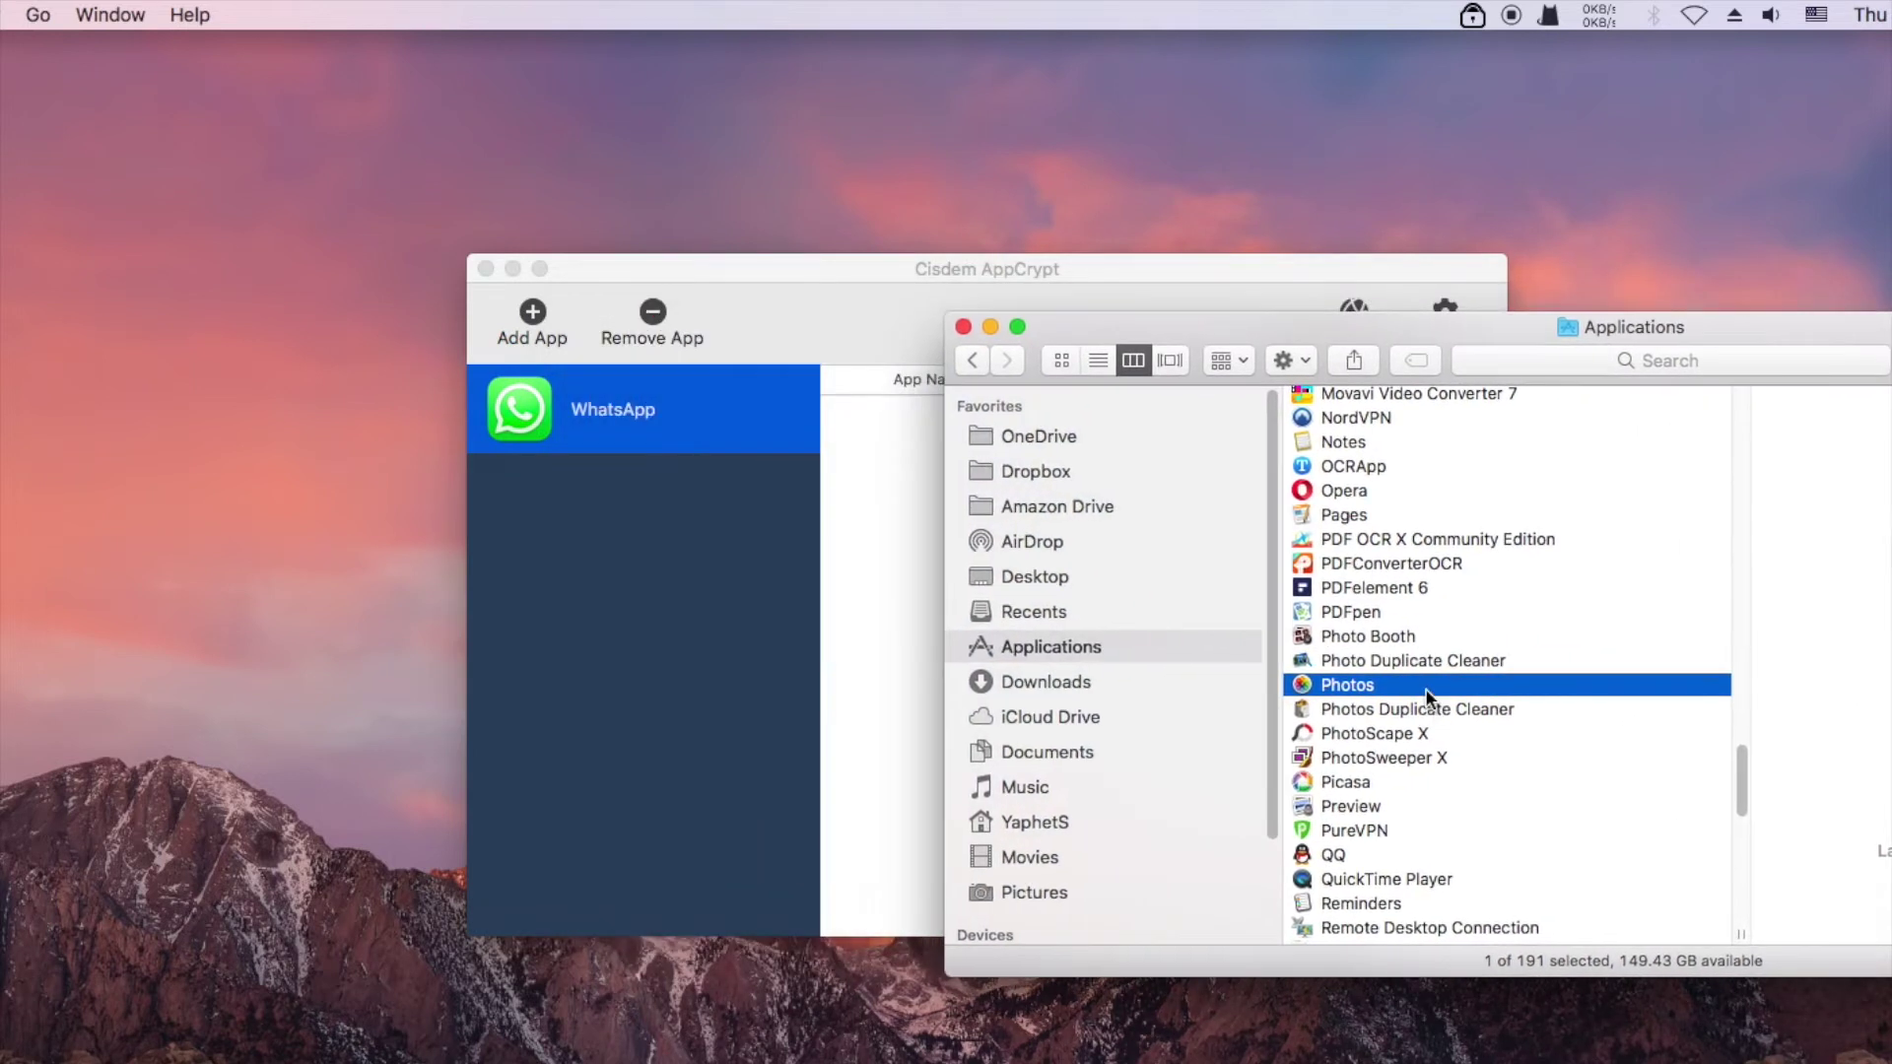
{"action": "left_click_drag", "start_coordinate": [1425, 688], "coordinate": [612, 604]}
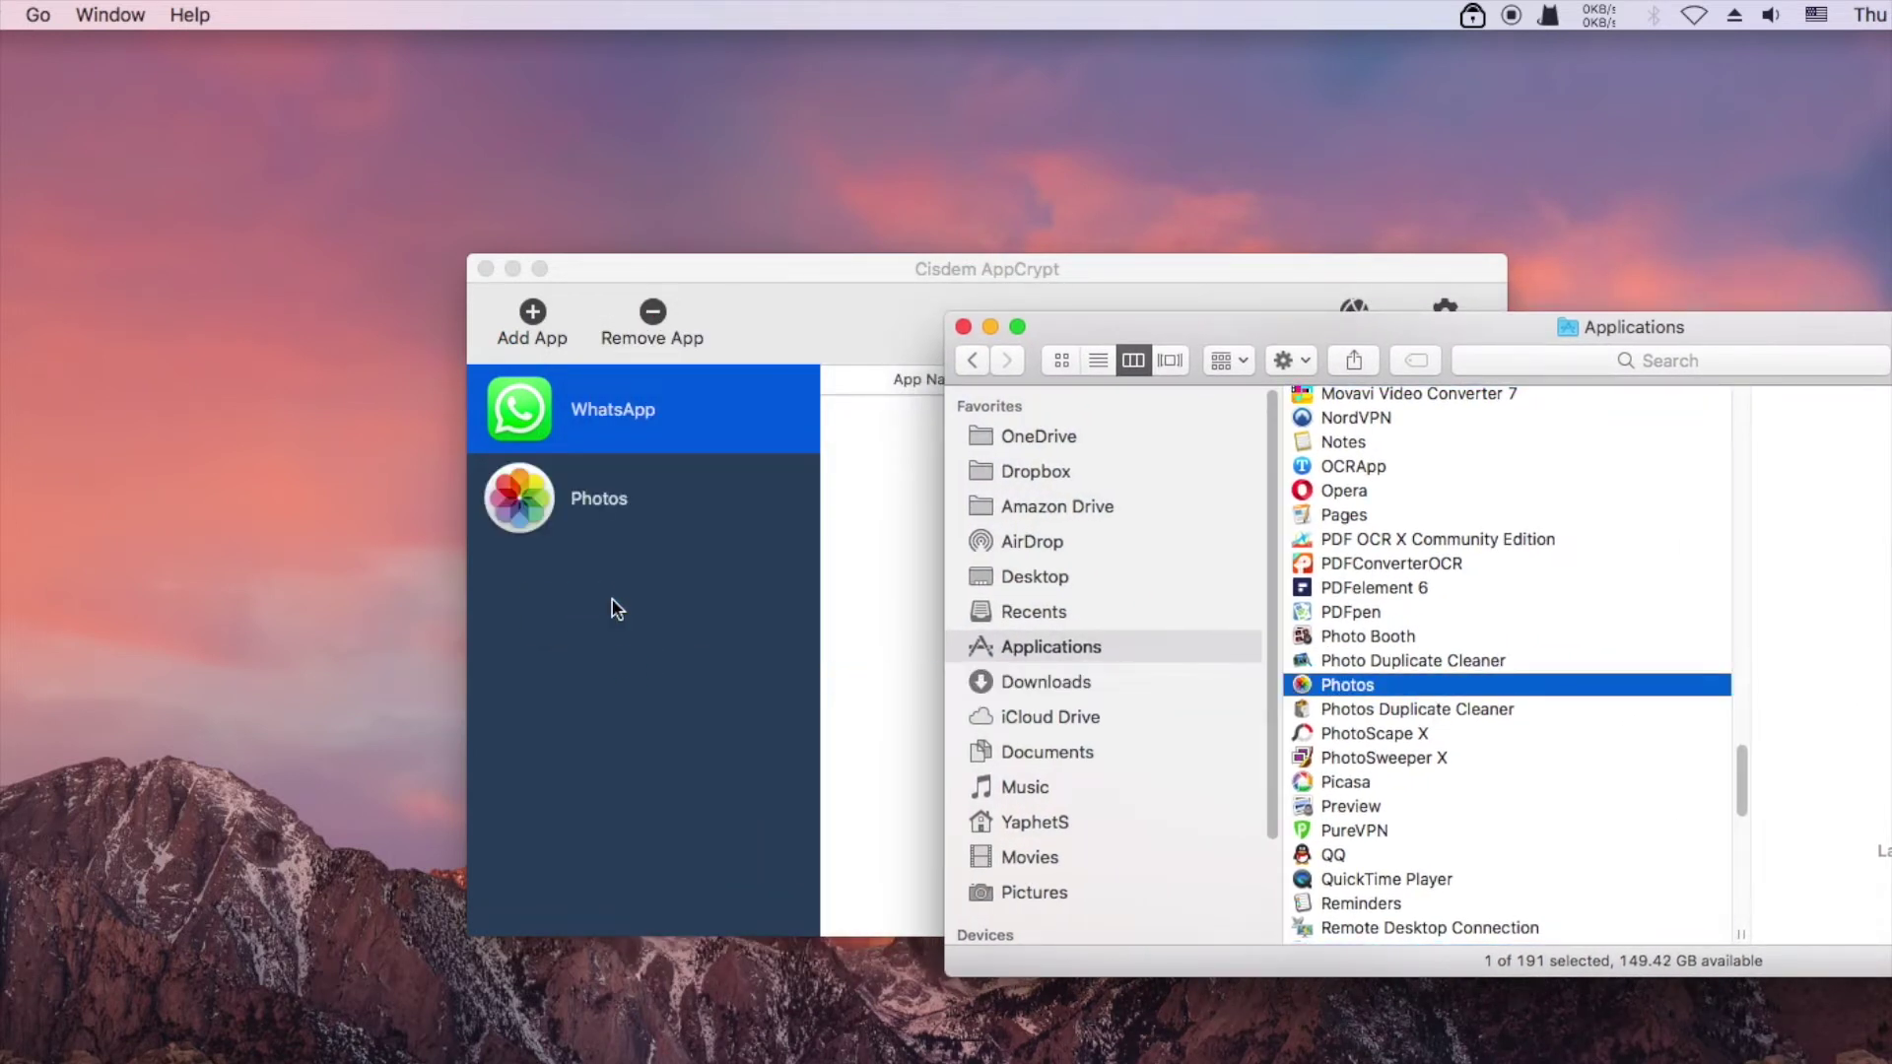
{"action": "left_click", "coordinate": [1359, 443]}
{"action": "left_click", "coordinate": [1373, 491], "text": "super"}
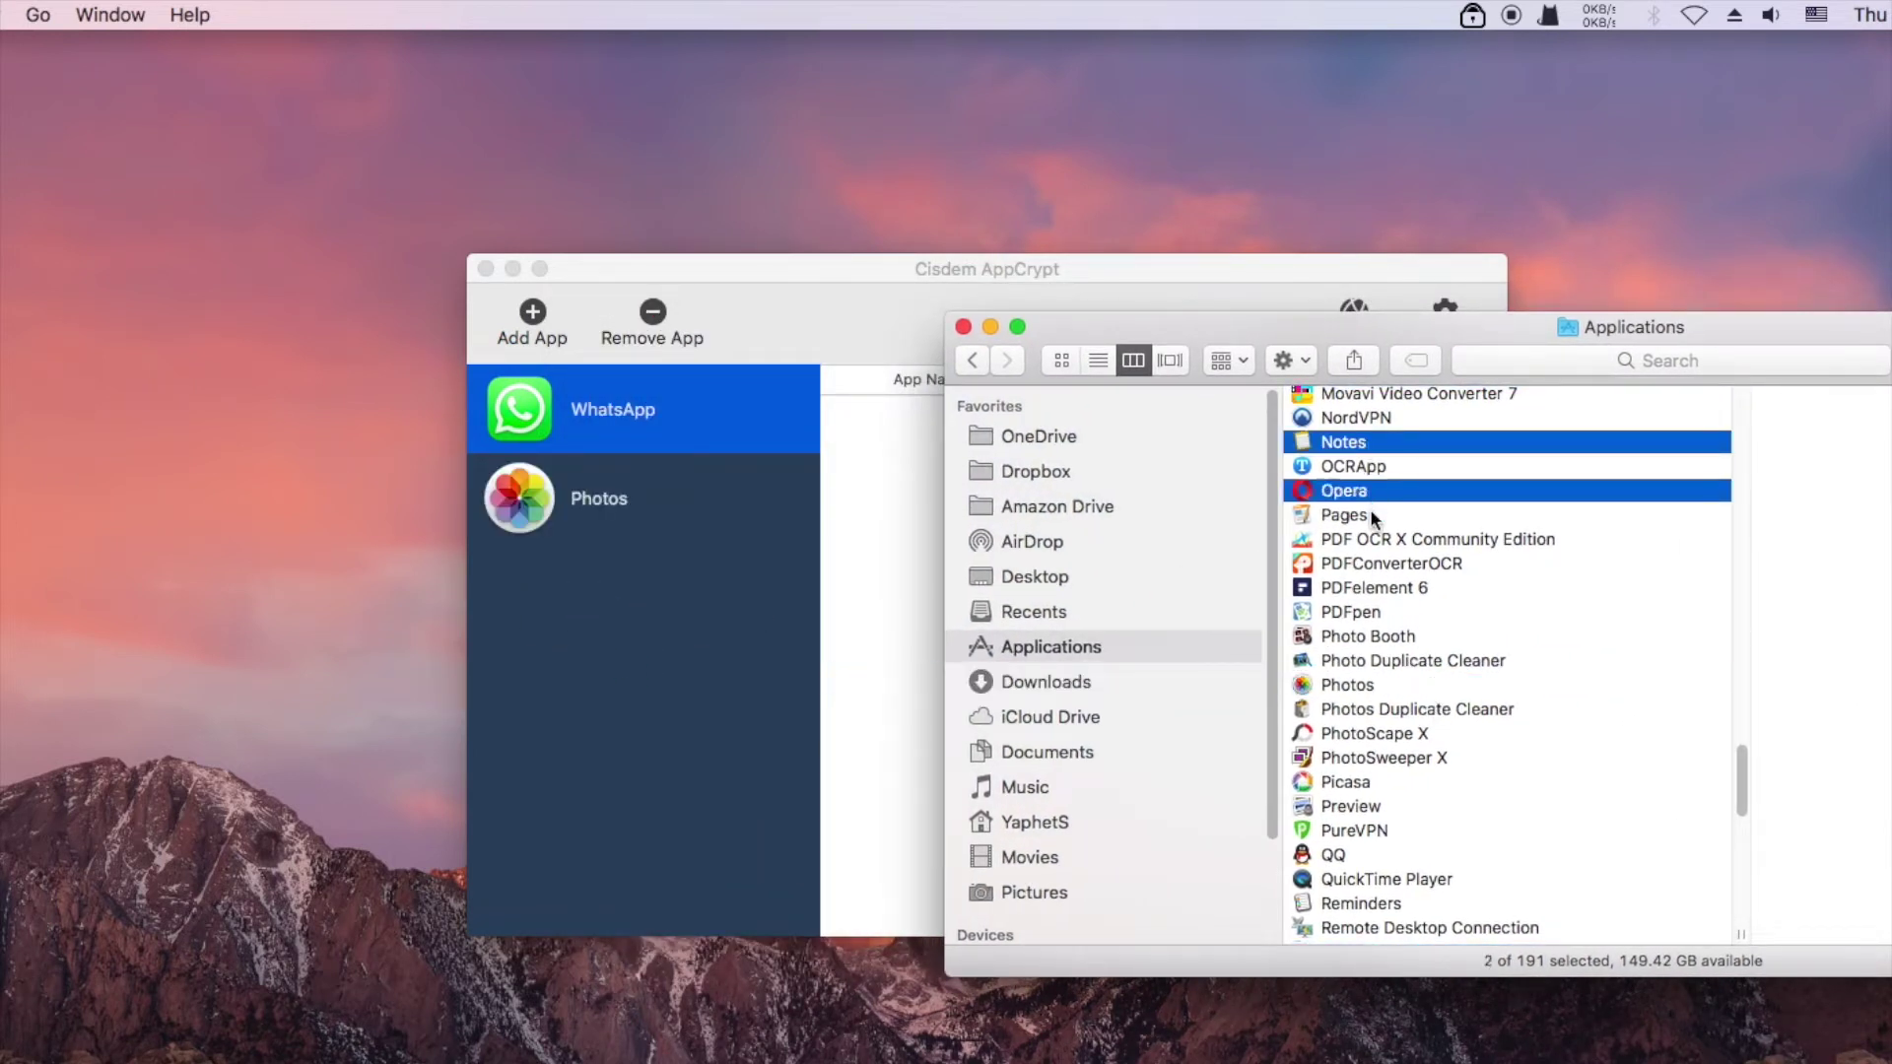
{"action": "left_click", "coordinate": [1370, 513], "text": "super"}
{"action": "left_click_drag", "start_coordinate": [1418, 445], "coordinate": [597, 654]}
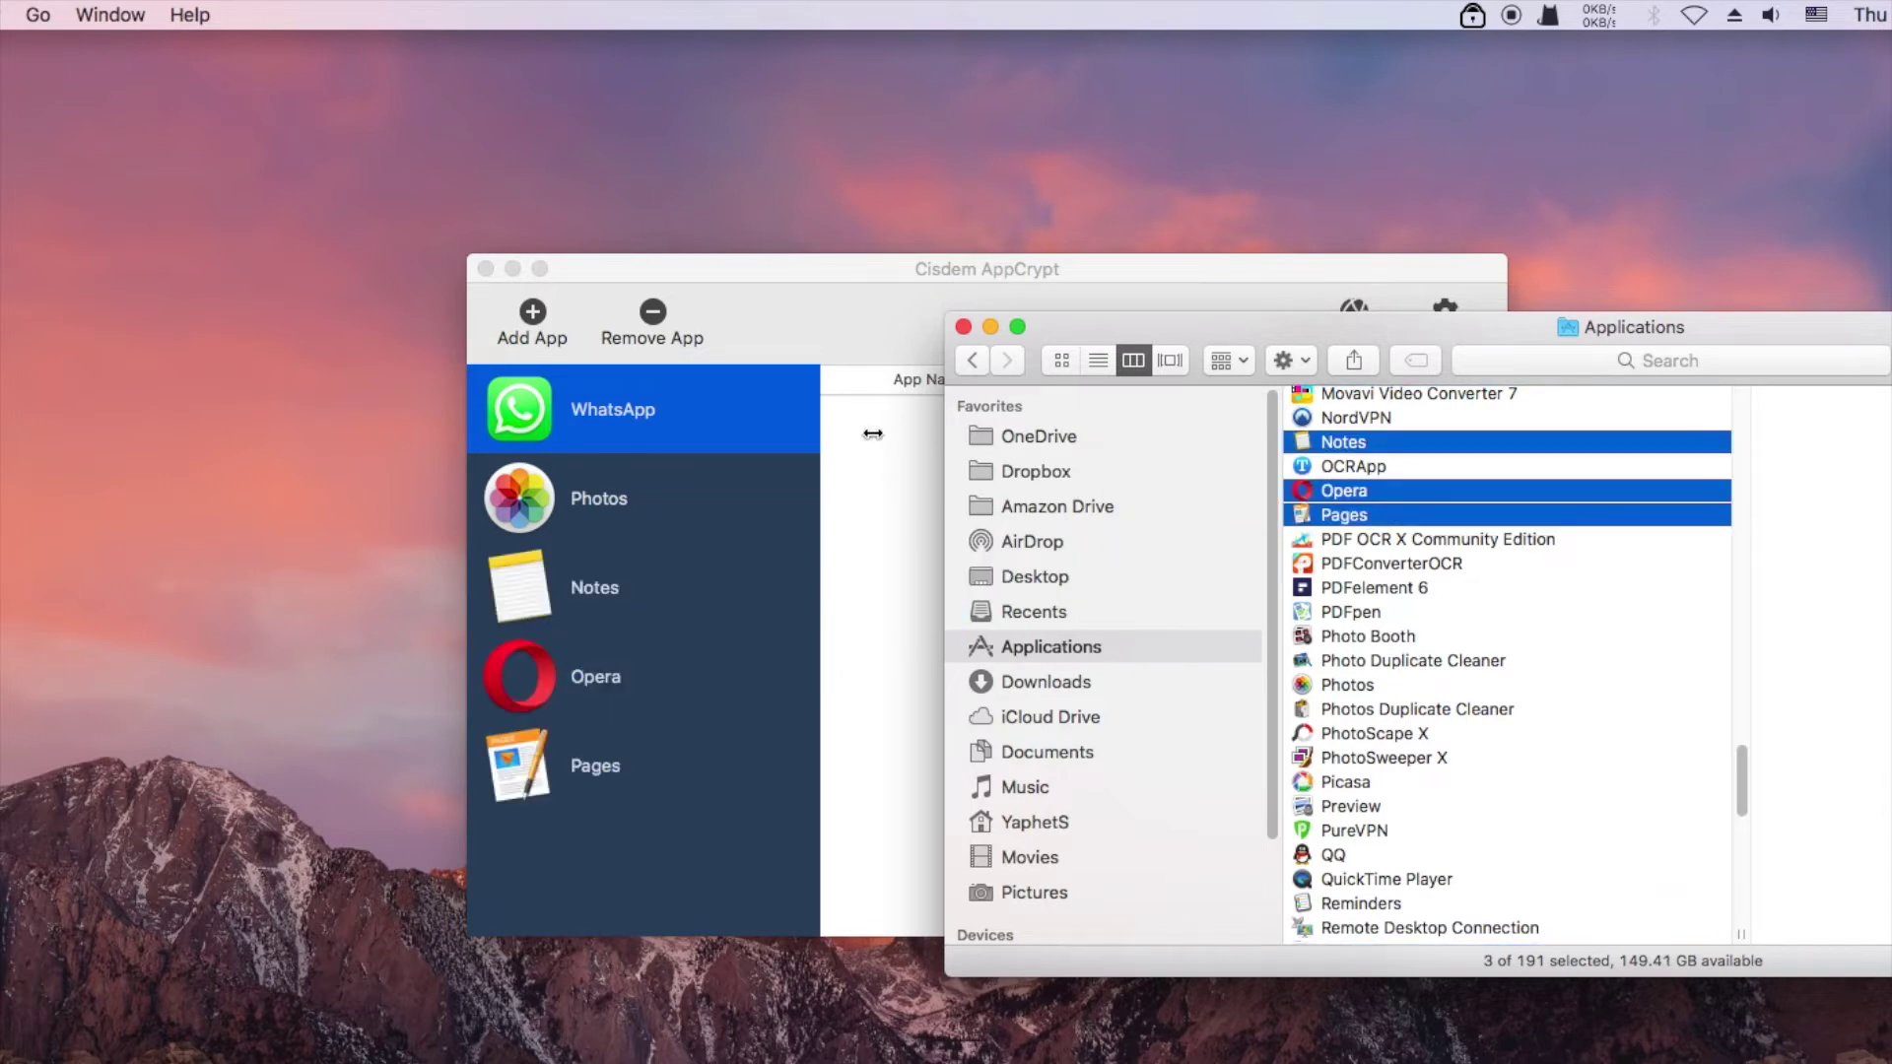
{"action": "left_click", "coordinate": [993, 326]}
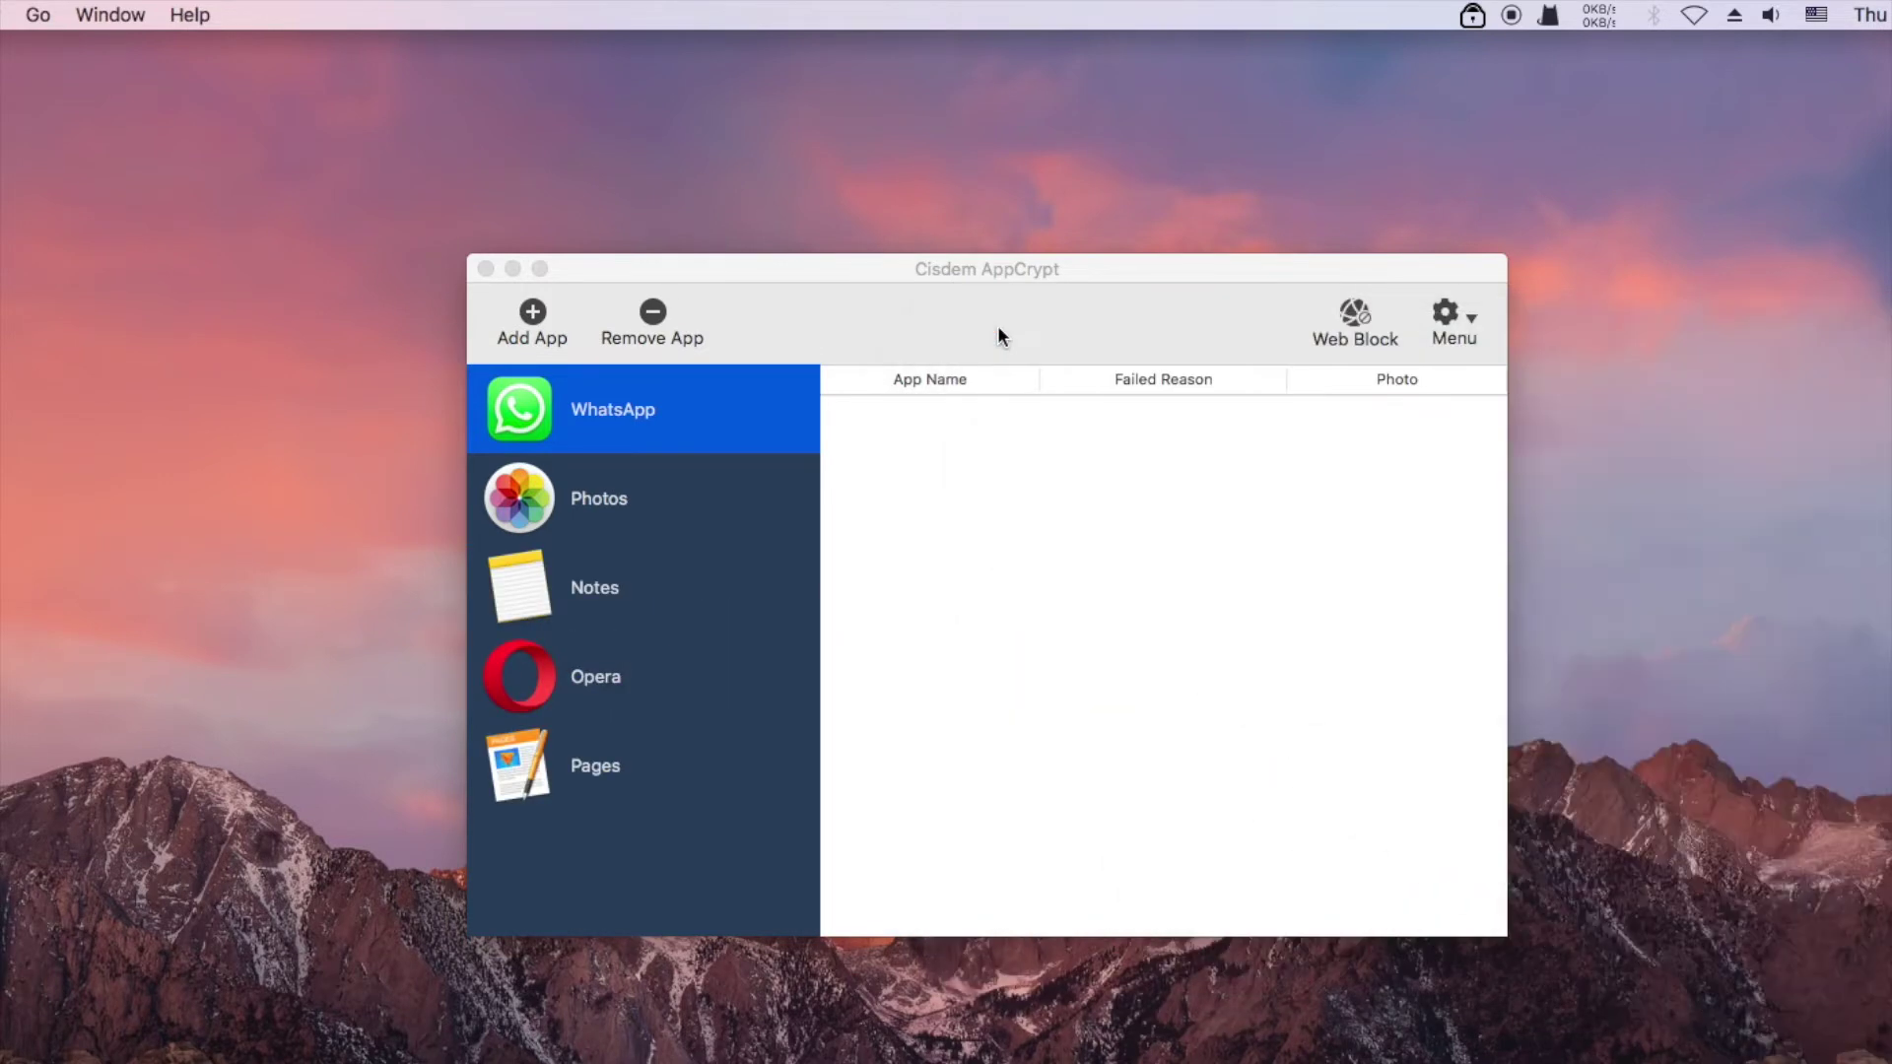
Close AppCrypt, launch WhatsApp from Launchpad, unlock it with the AppCrypt password, then close it
{"action": "left_click", "coordinate": [486, 269]}
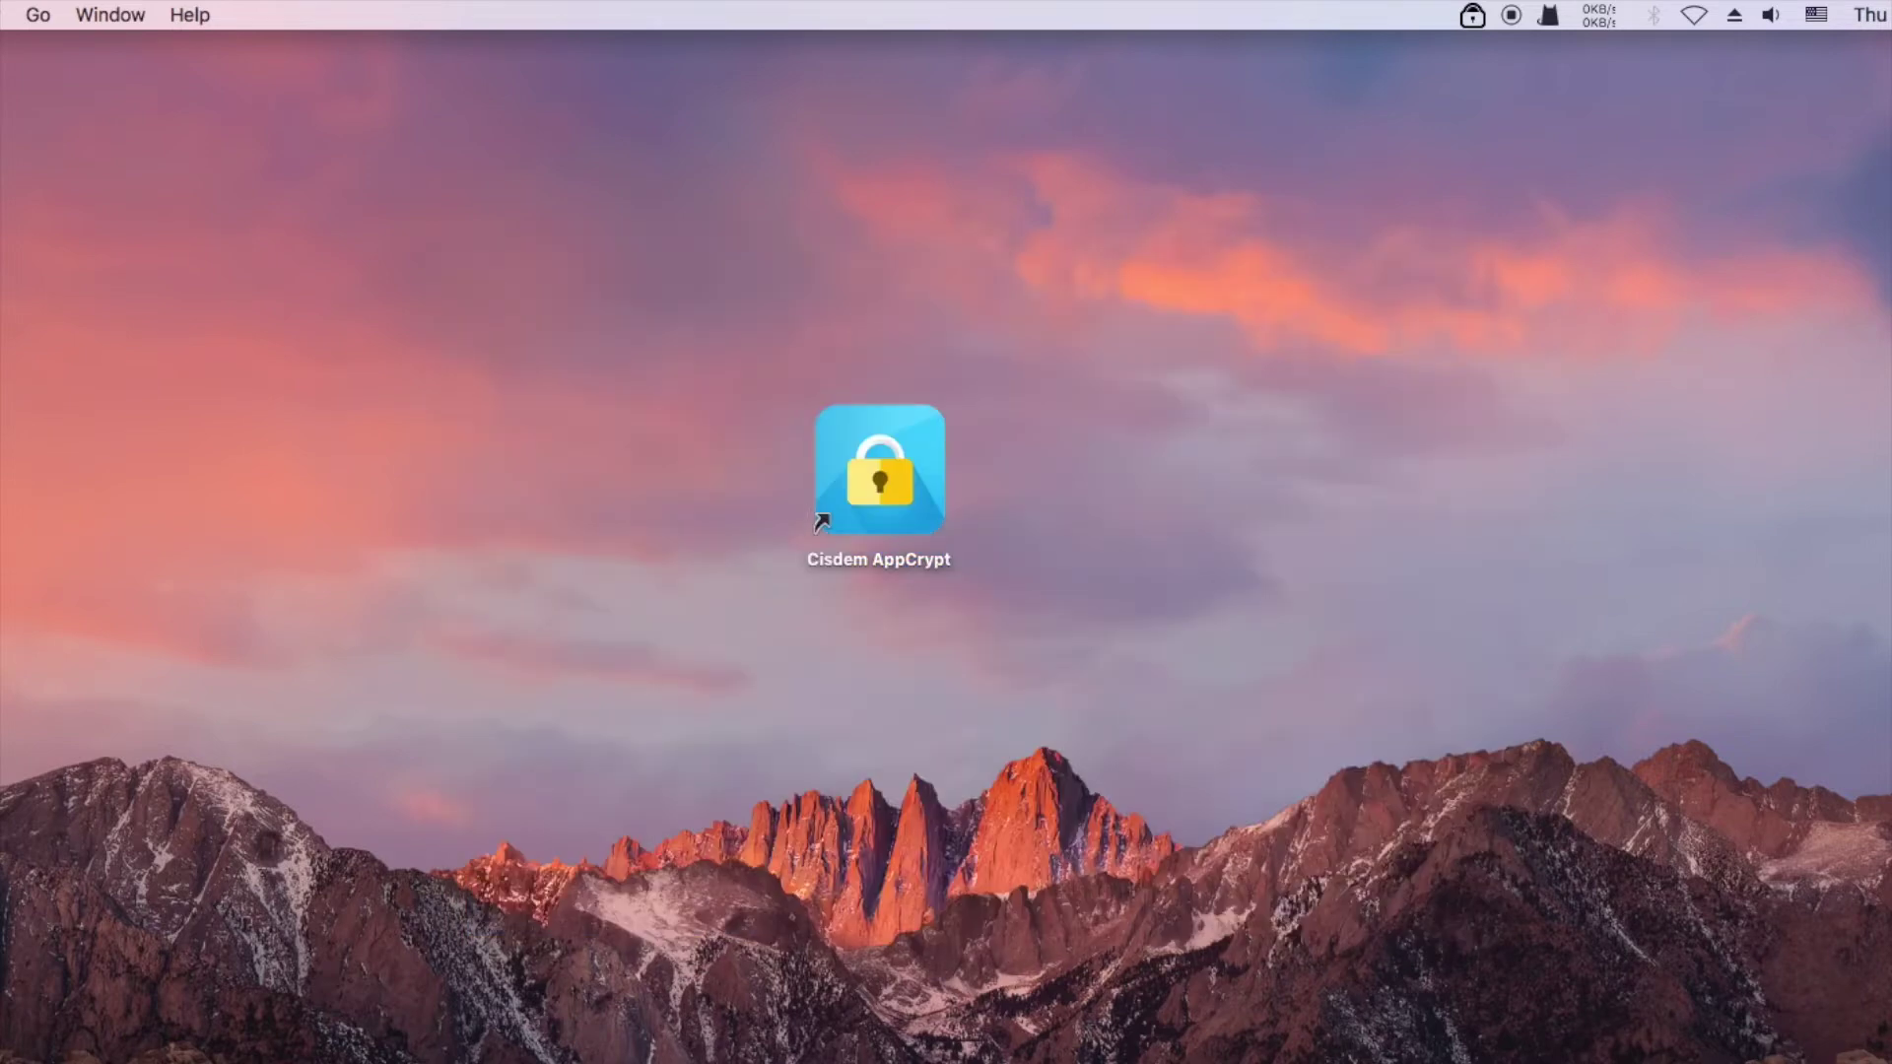
{"action": "key", "text": "F4"}
{"action": "left_click", "coordinate": [1003, 190]}
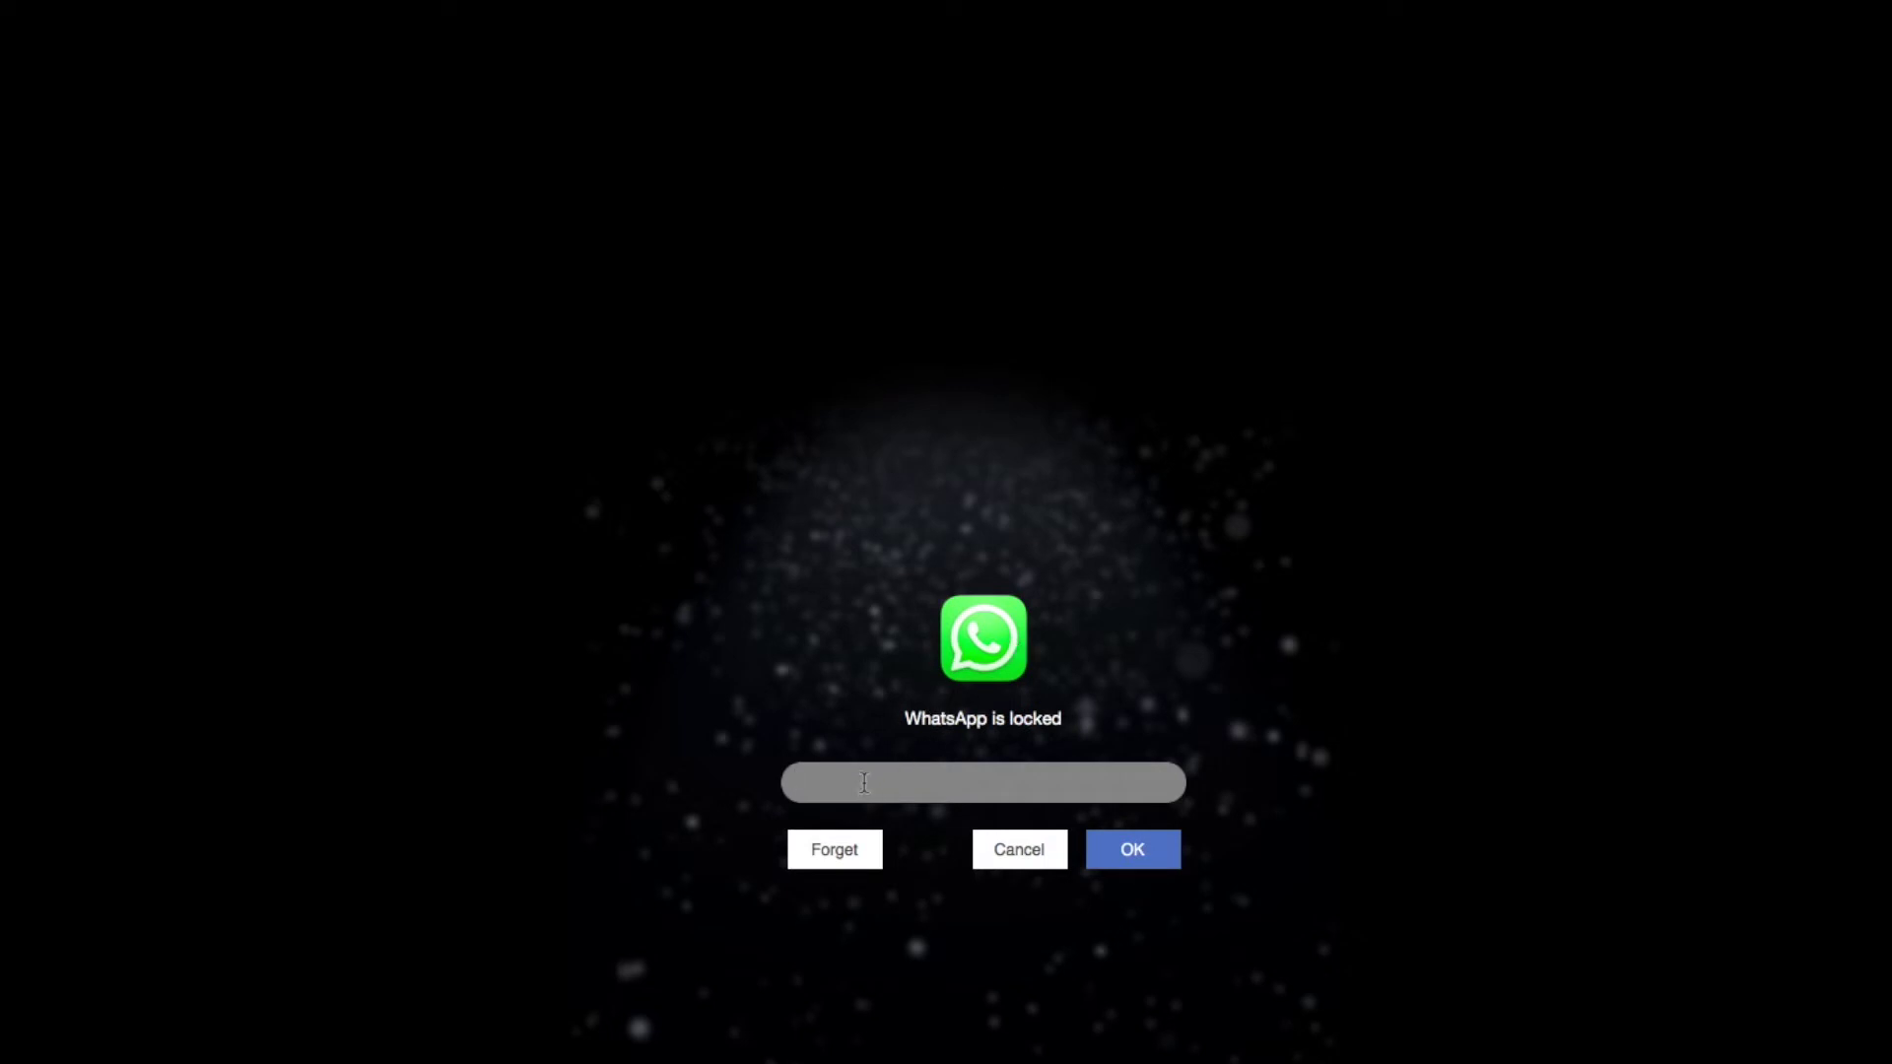
{"action": "type", "text": "•••"}
{"action": "left_click", "coordinate": [1159, 858]}
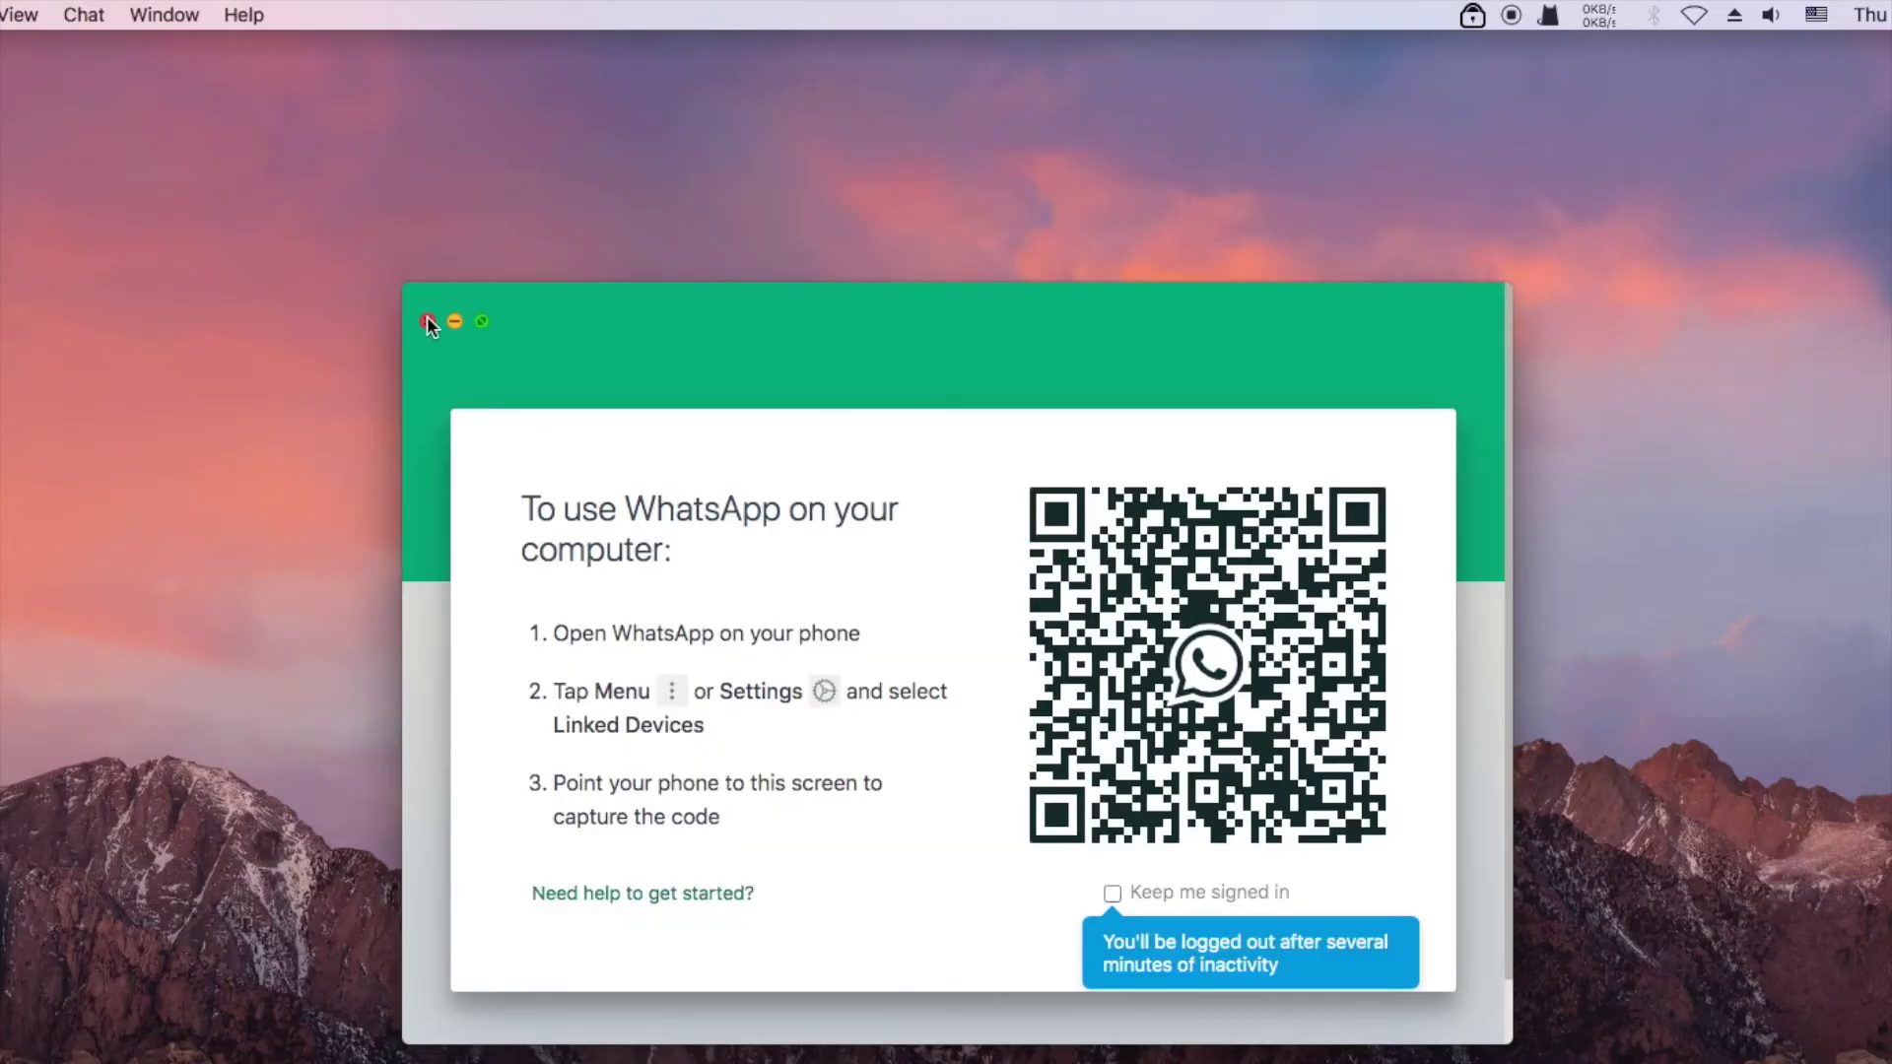
{"action": "left_click", "coordinate": [427, 320]}
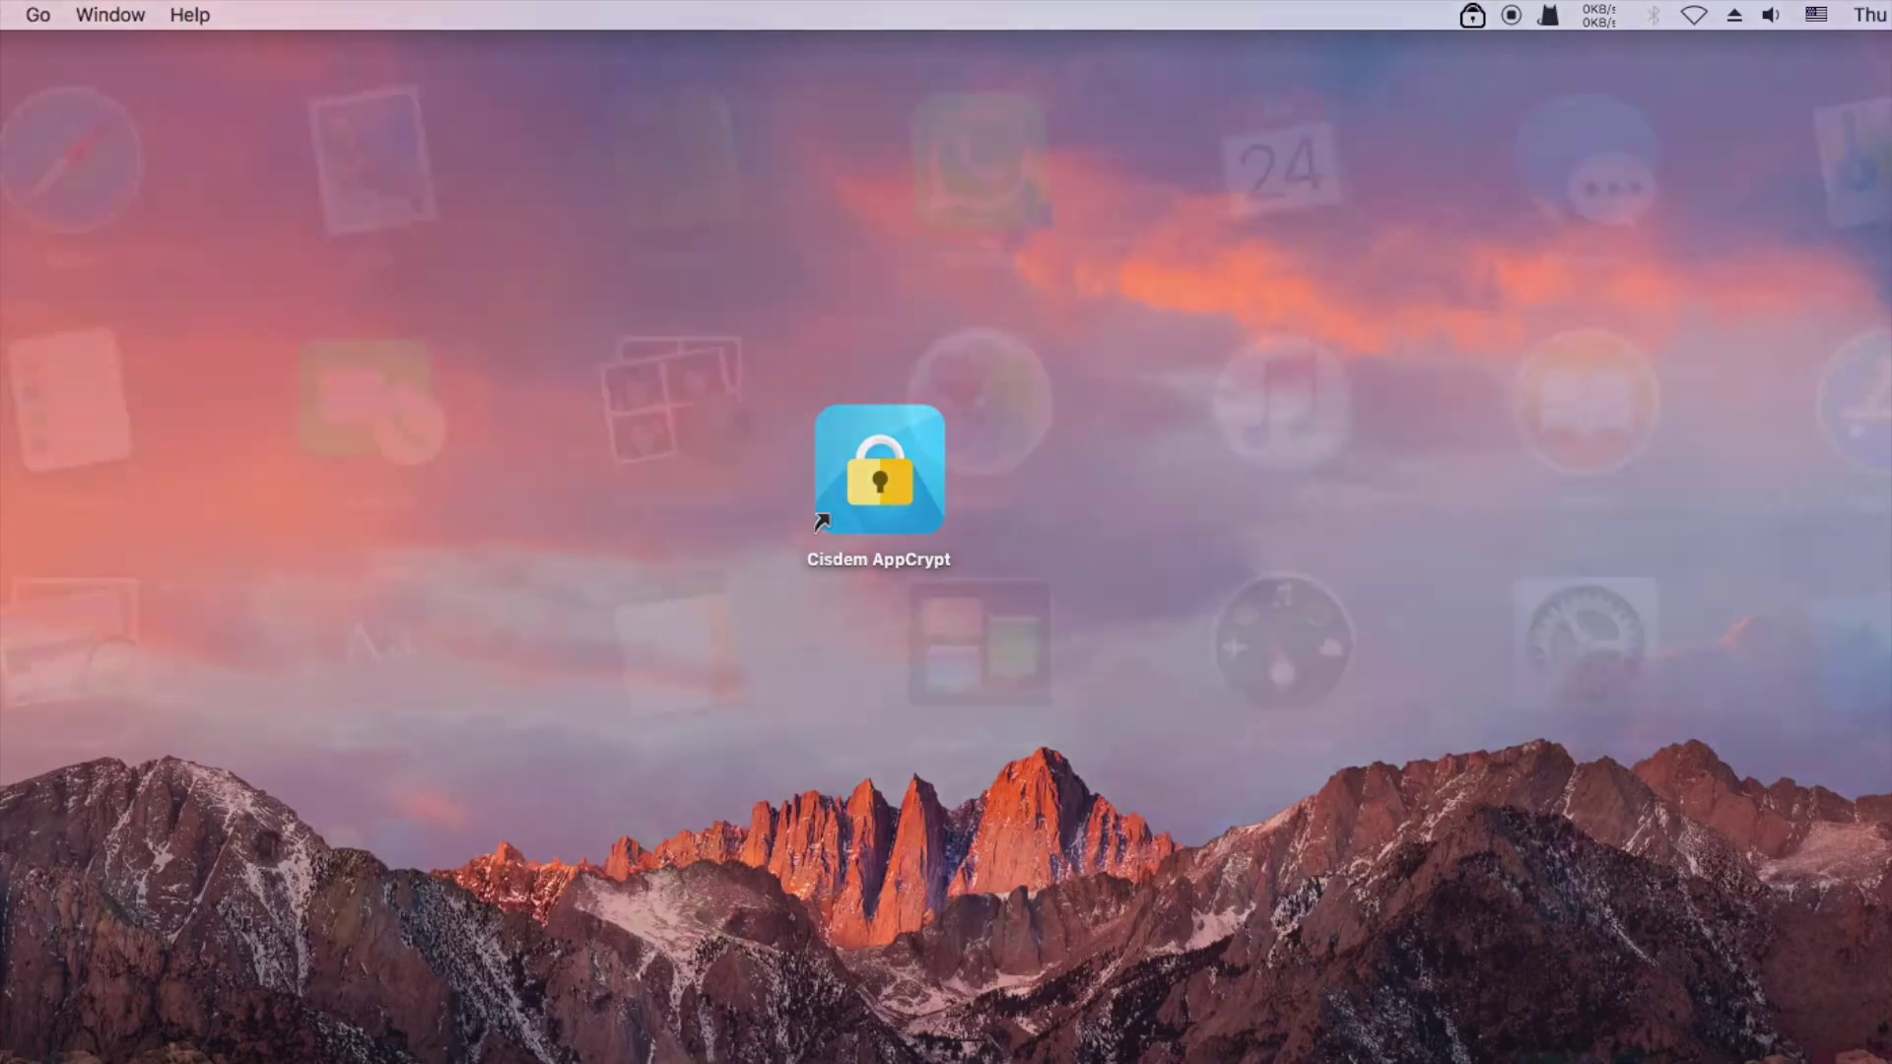
Launch WhatsApp from Launchpad, submit a wrong password, then cancel the lock screen
{"action": "key", "text": "F4"}
{"action": "left_click", "coordinate": [1007, 195]}
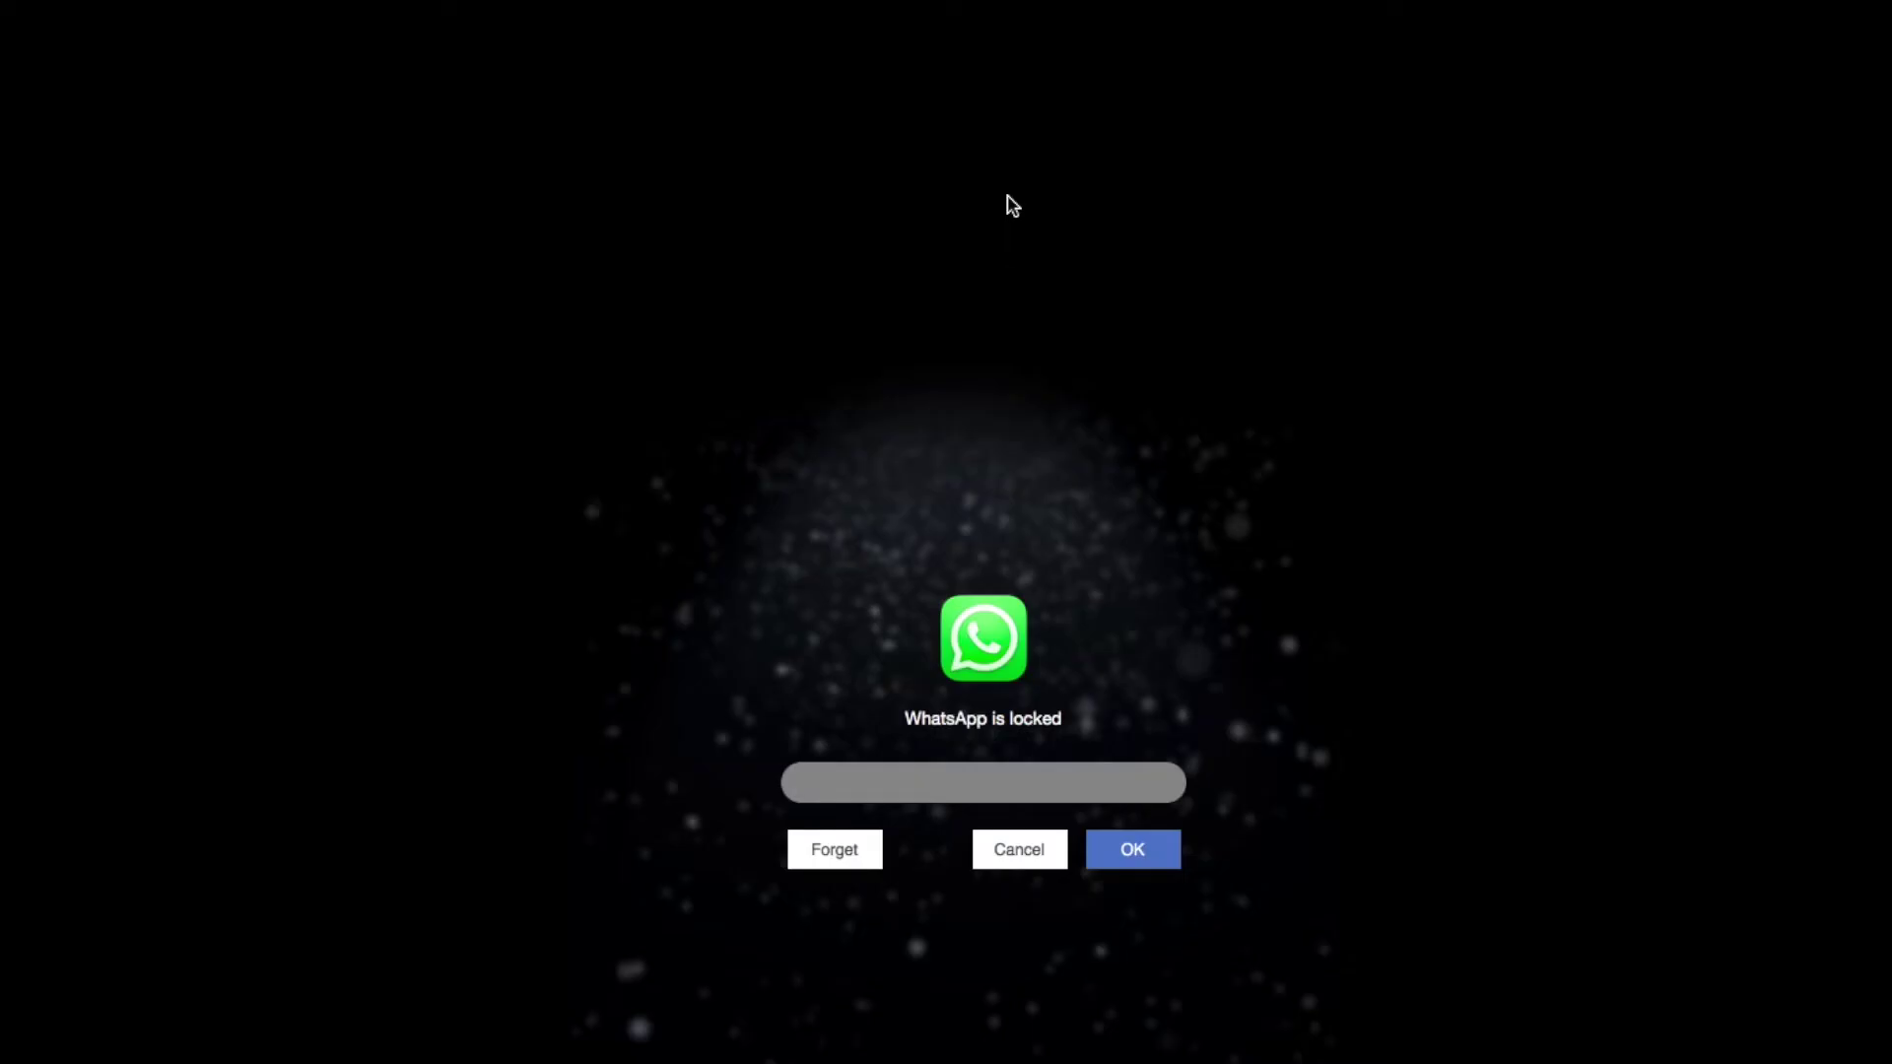
{"action": "type", "text": "123456"}
{"action": "left_click", "coordinate": [1122, 860]}
{"action": "left_click", "coordinate": [1021, 853]}
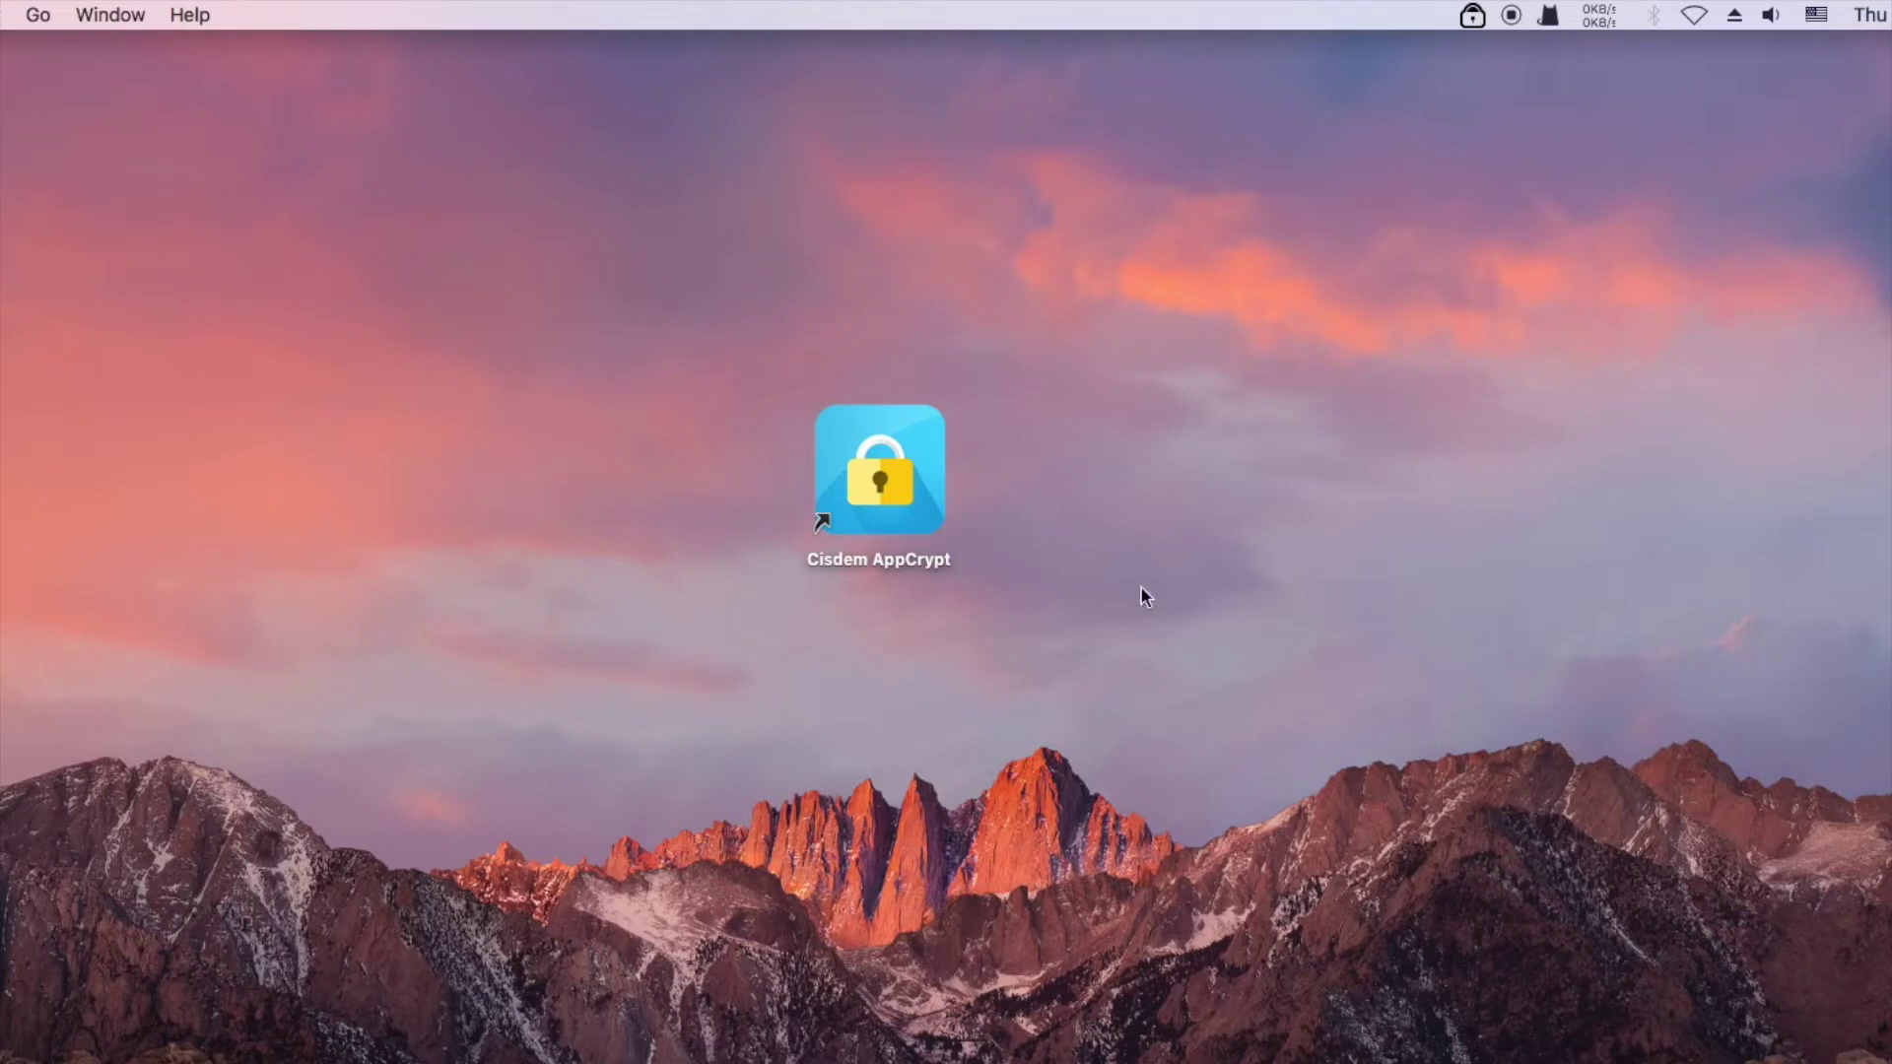
Reopen AppCrypt's main window from the menu-bar icon and unlock it with the password
{"action": "left_click", "coordinate": [1472, 15]}
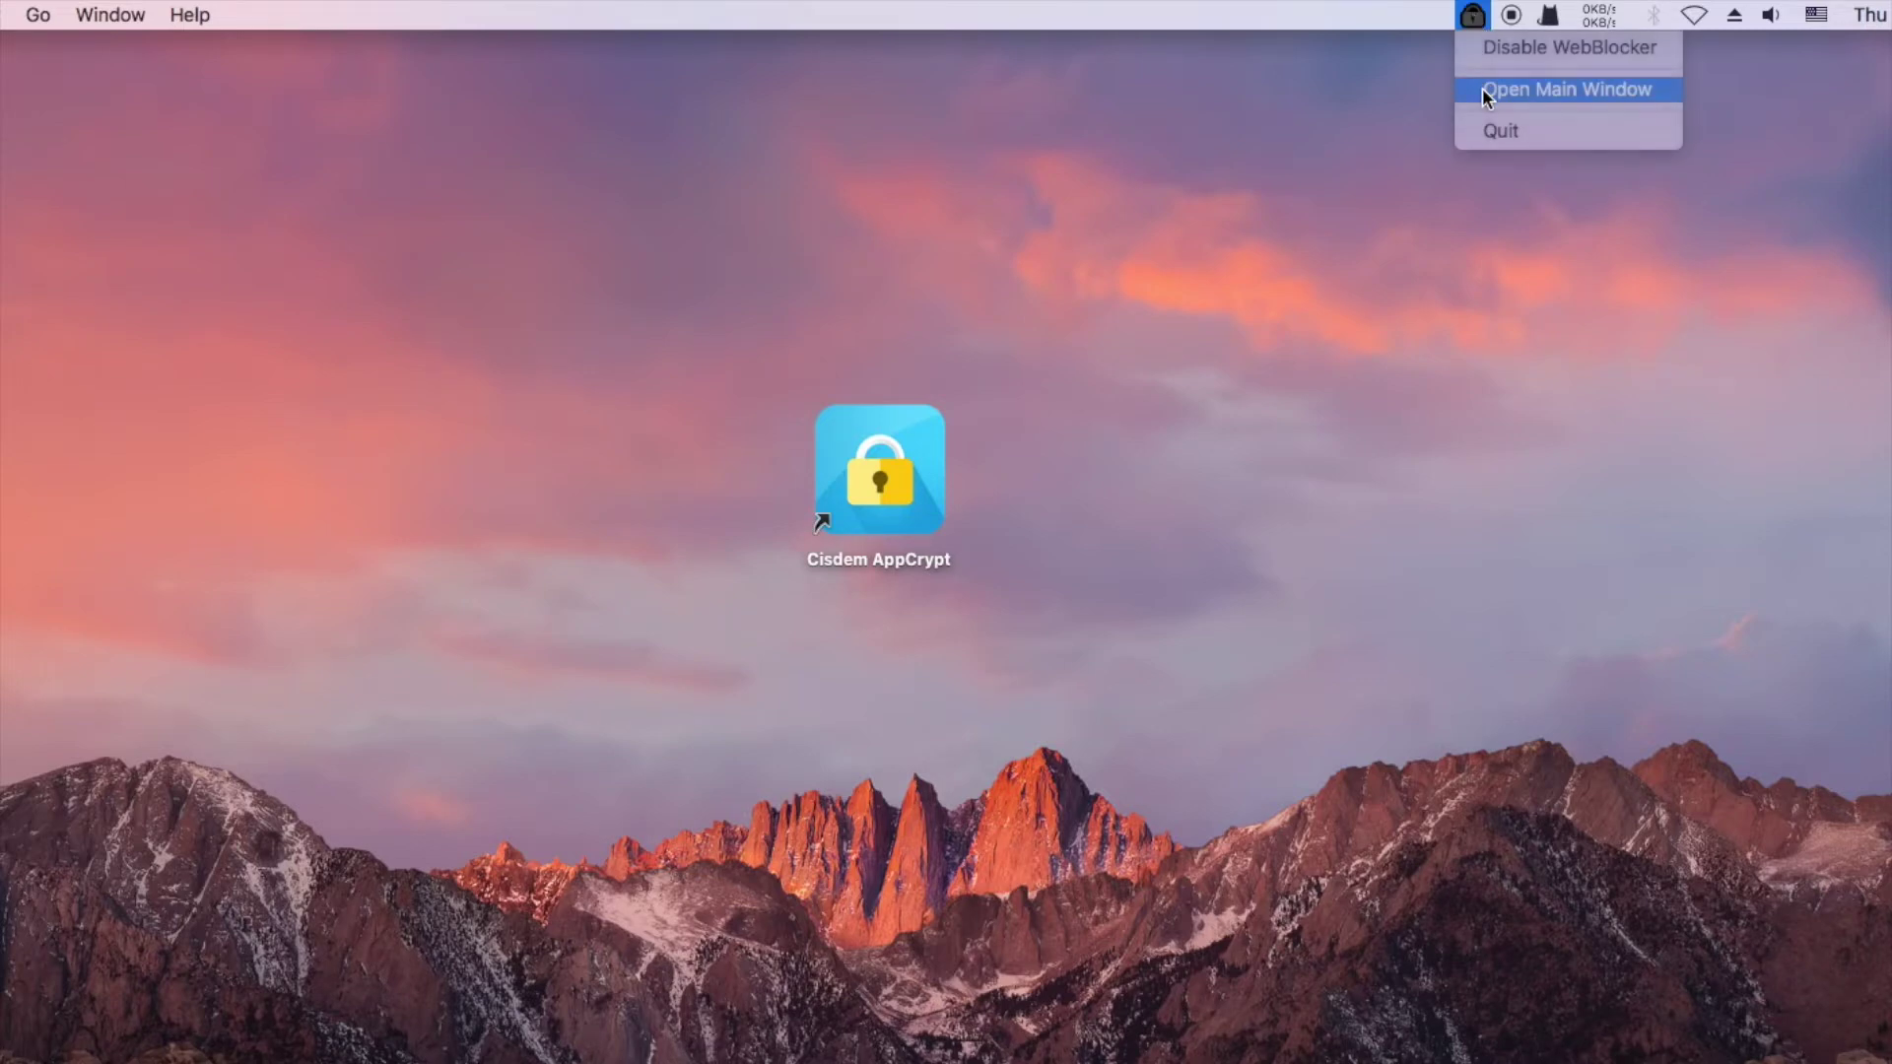
{"action": "left_click", "coordinate": [1484, 89]}
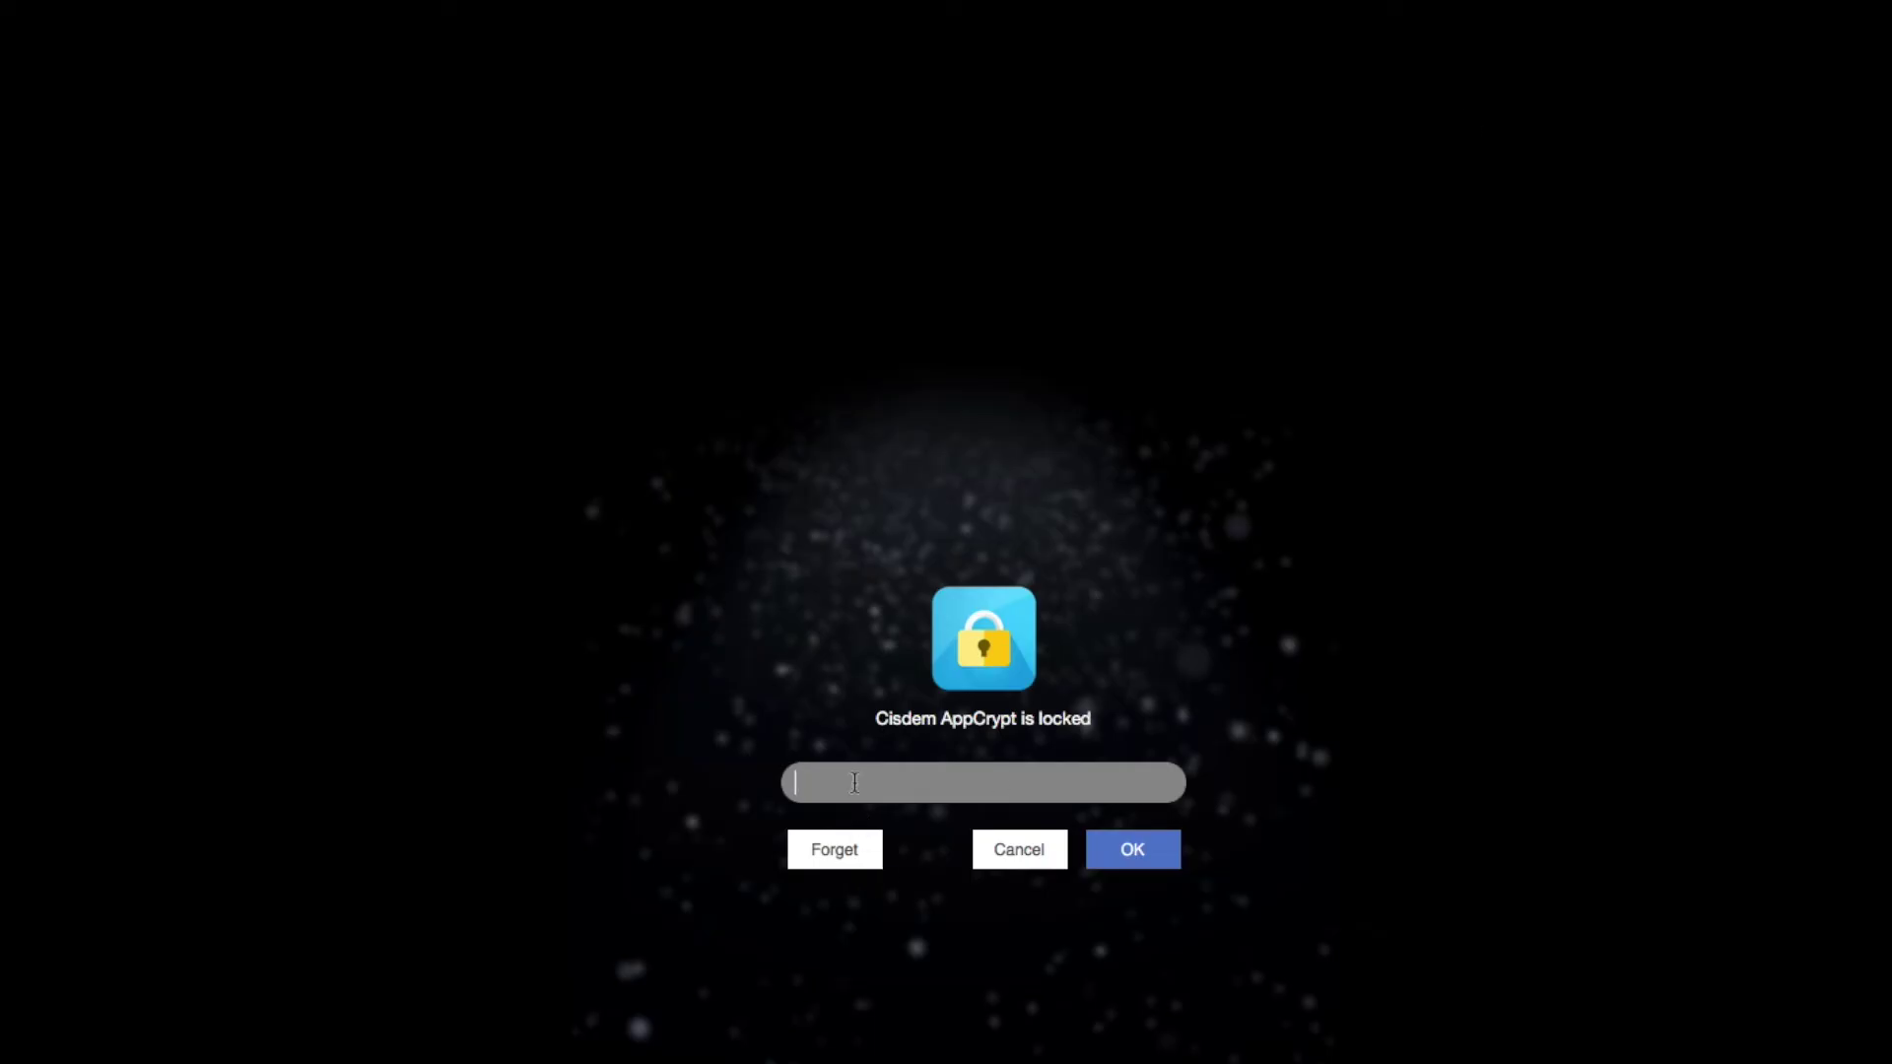
{"action": "type", "text": "123"}
{"action": "left_click", "coordinate": [1122, 862]}
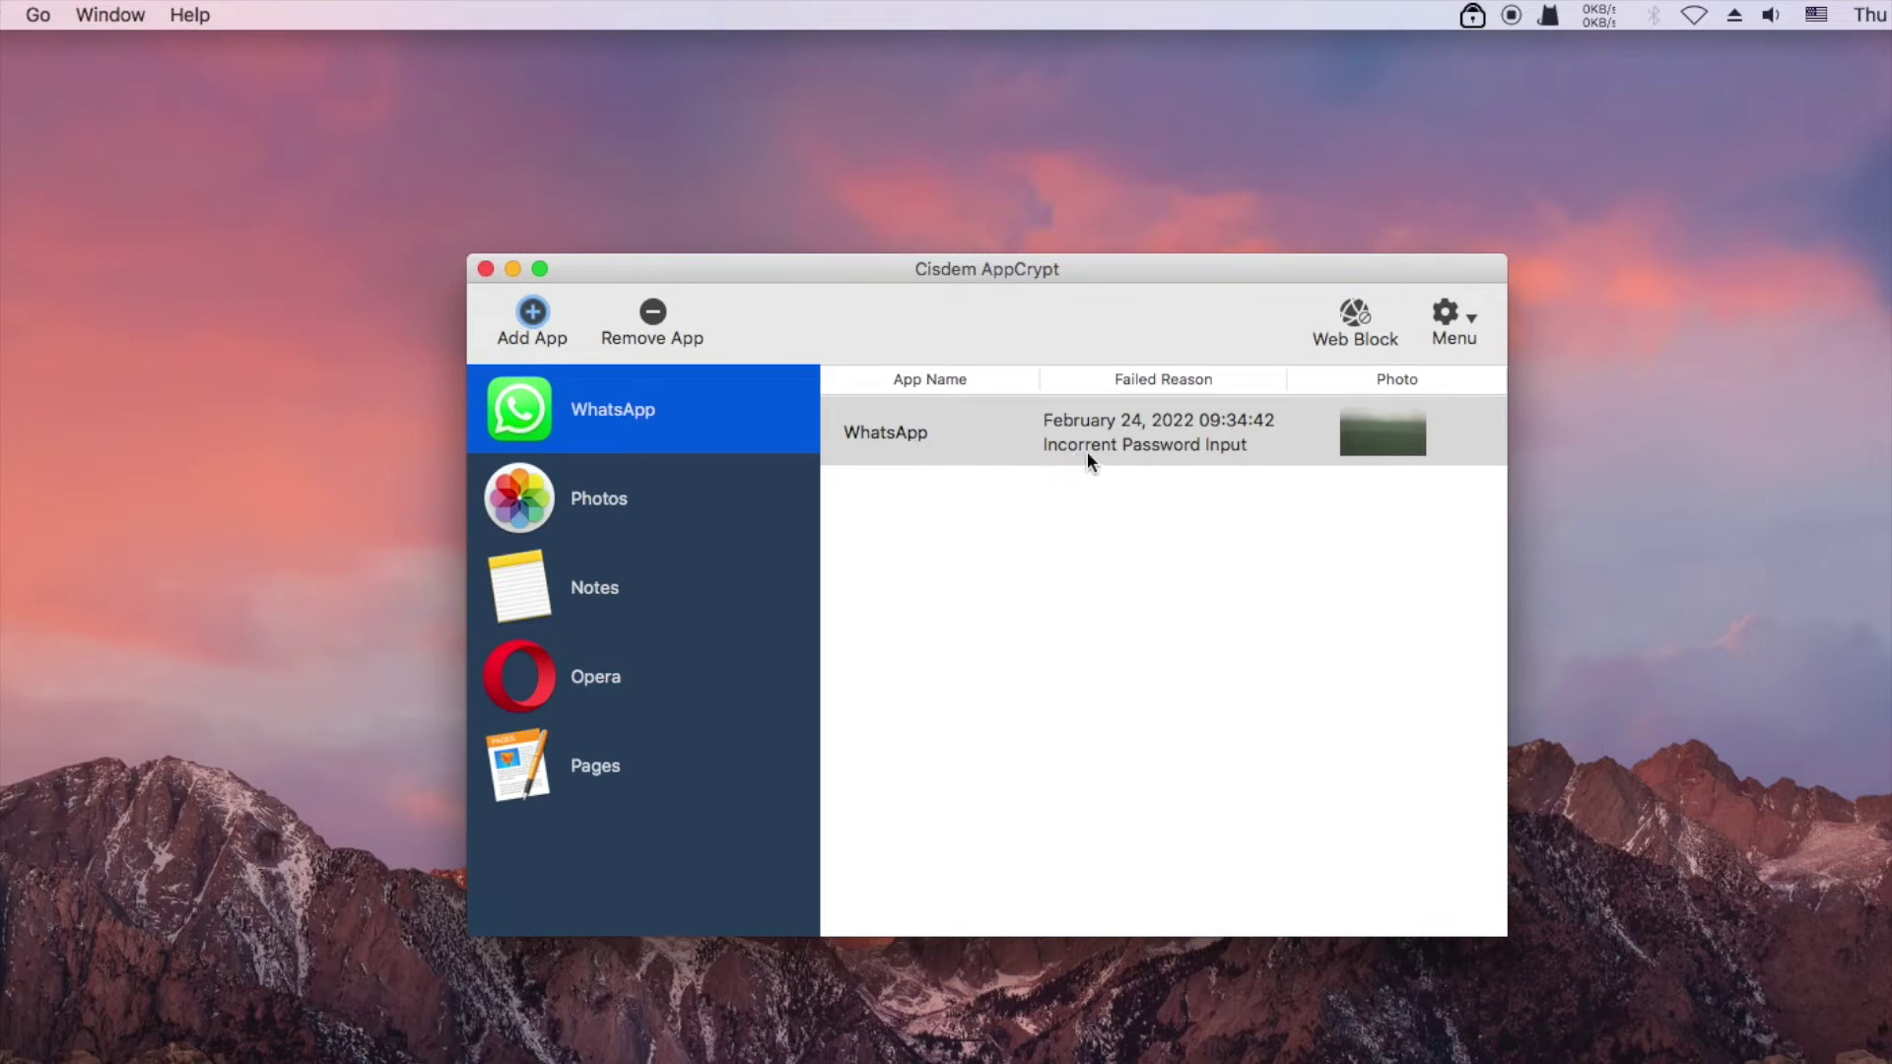
Remove WhatsApp's failed-password entry from the log
{"action": "left_click", "coordinate": [1281, 454]}
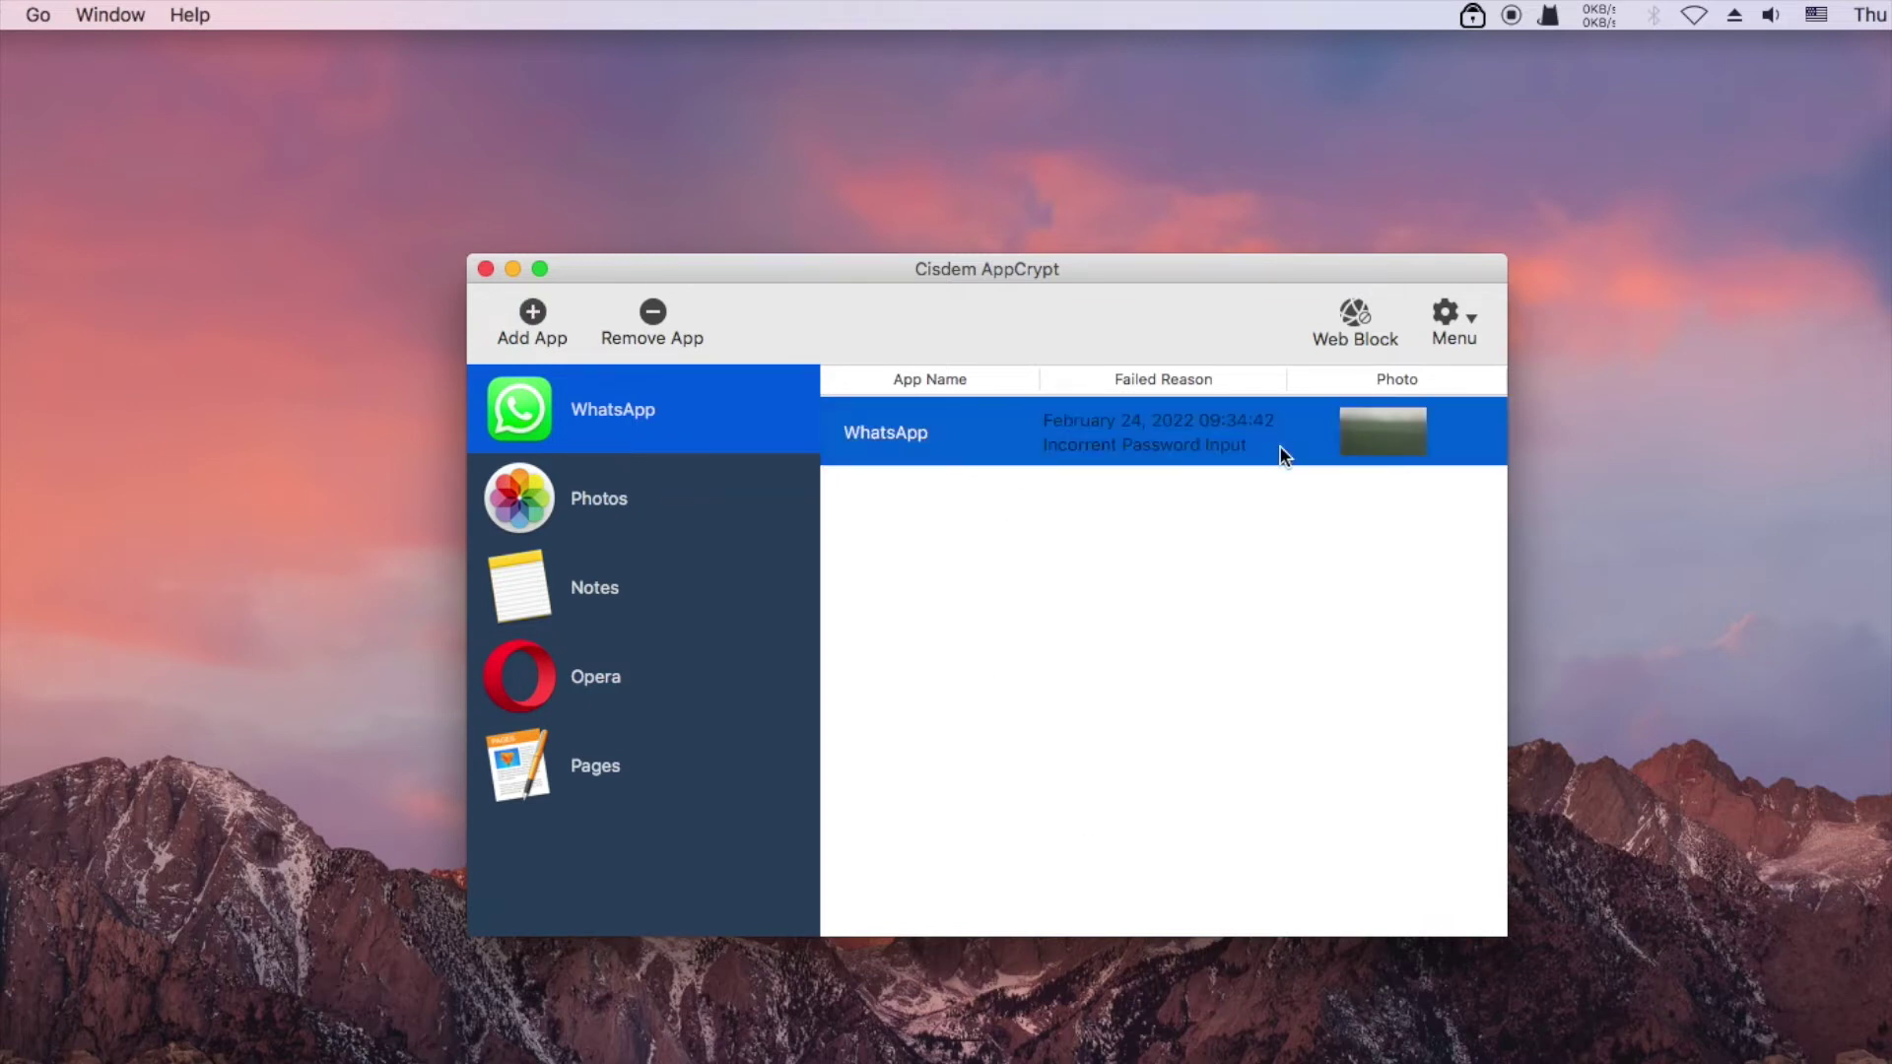
{"action": "right_click", "coordinate": [1434, 425]}
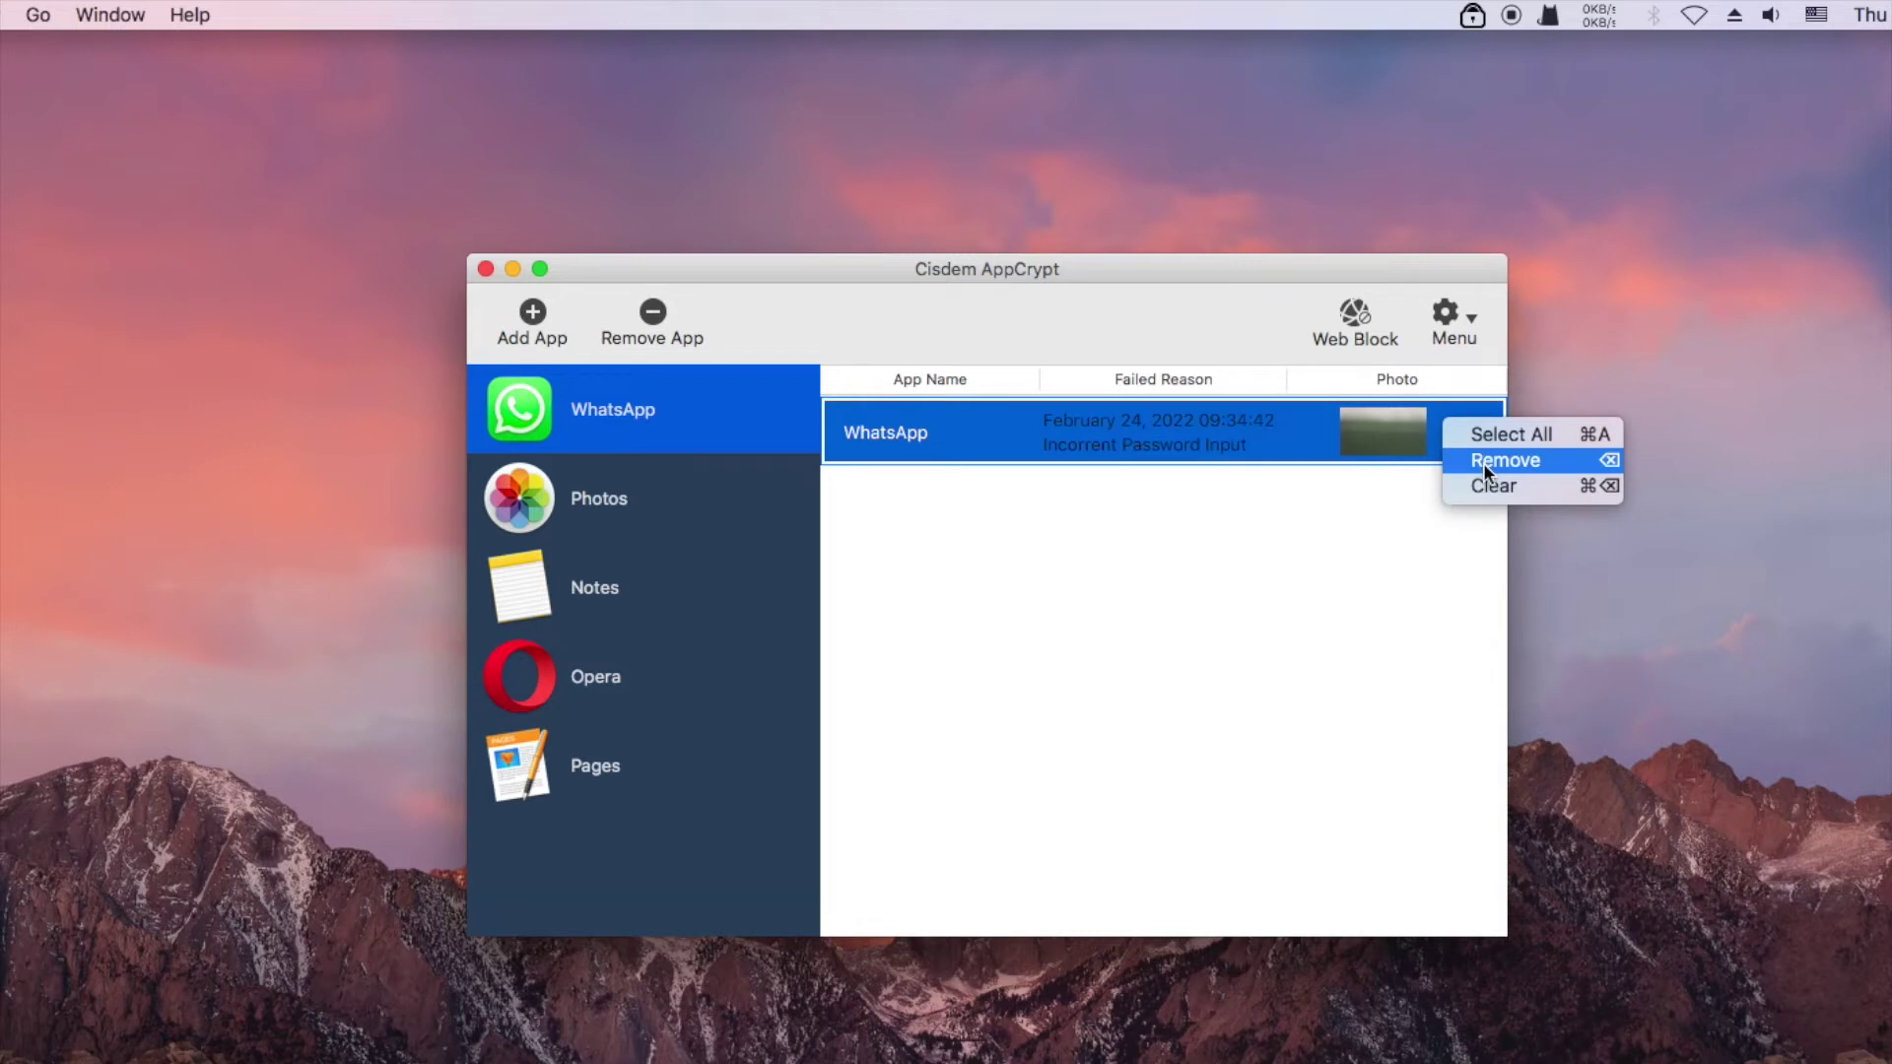
{"action": "left_click", "coordinate": [1482, 463]}
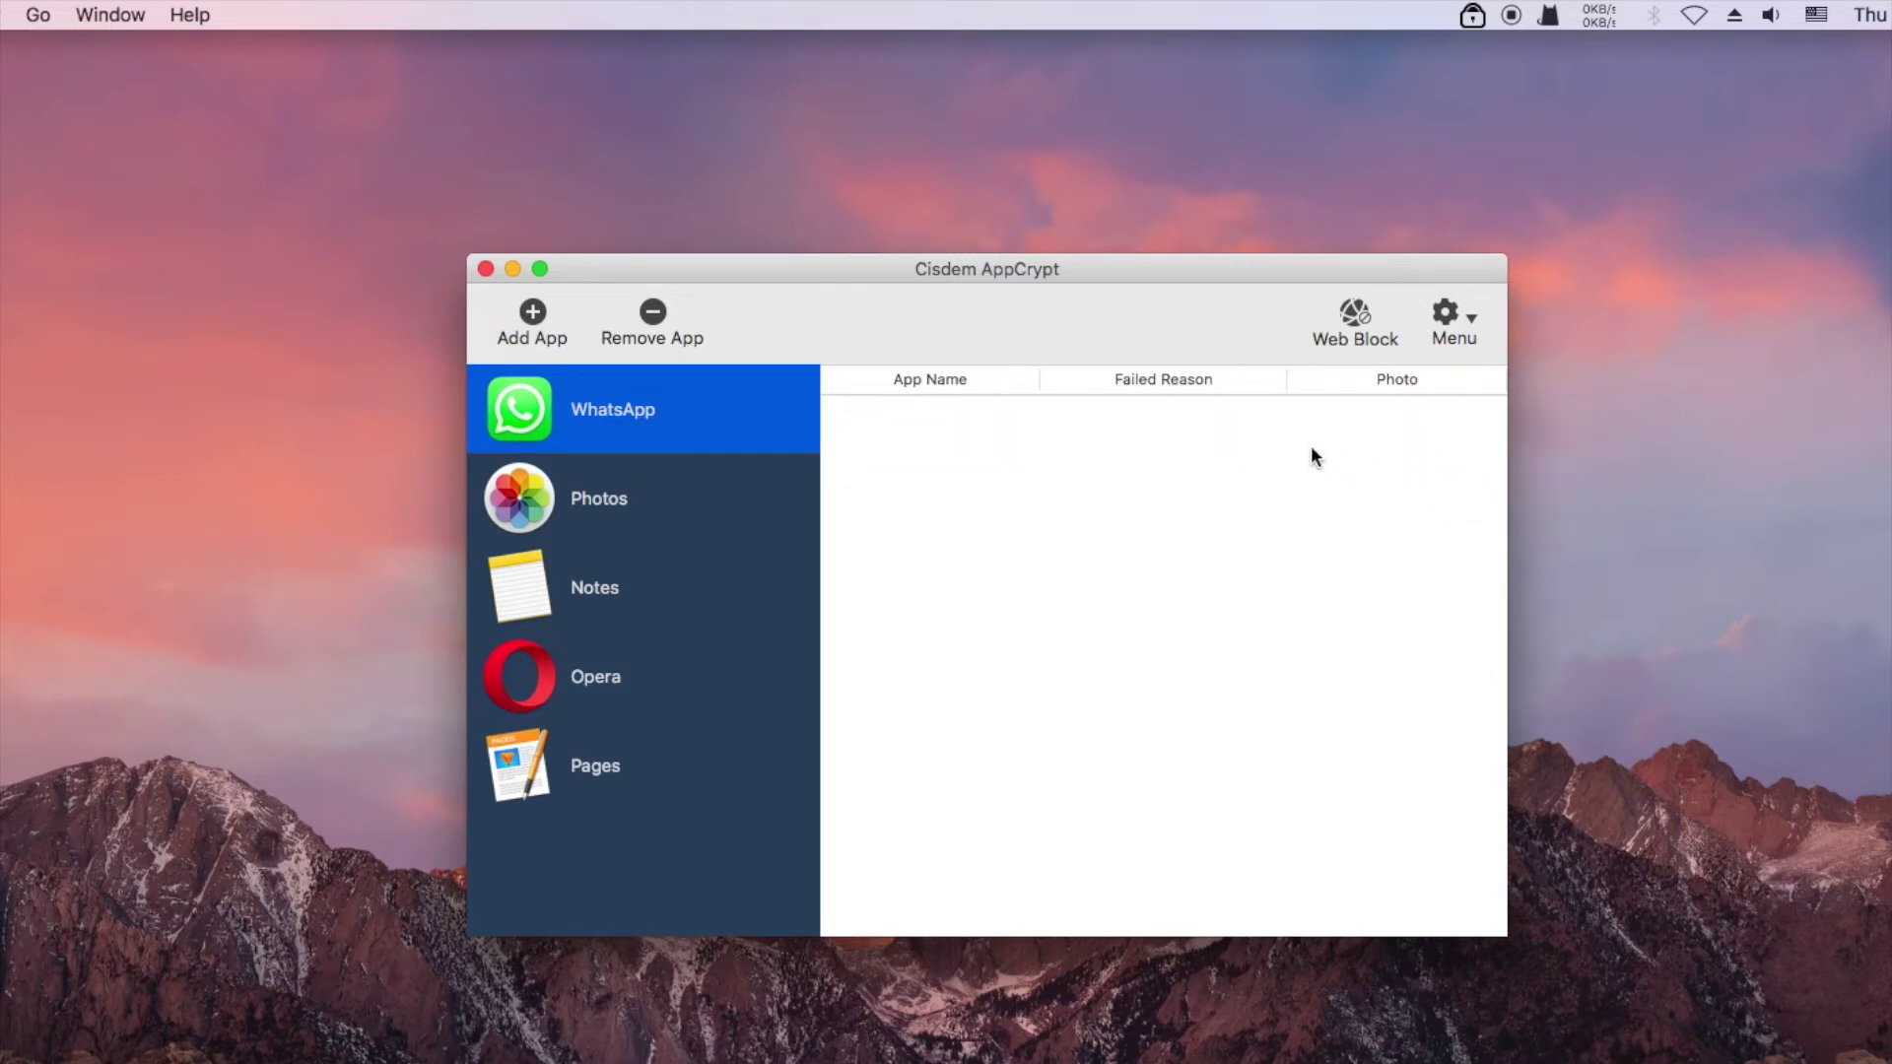
Open Preferences and set apps to auto-lock 5 minutes after being deactivated
{"action": "left_click", "coordinate": [1445, 315]}
{"action": "left_click", "coordinate": [1468, 376]}
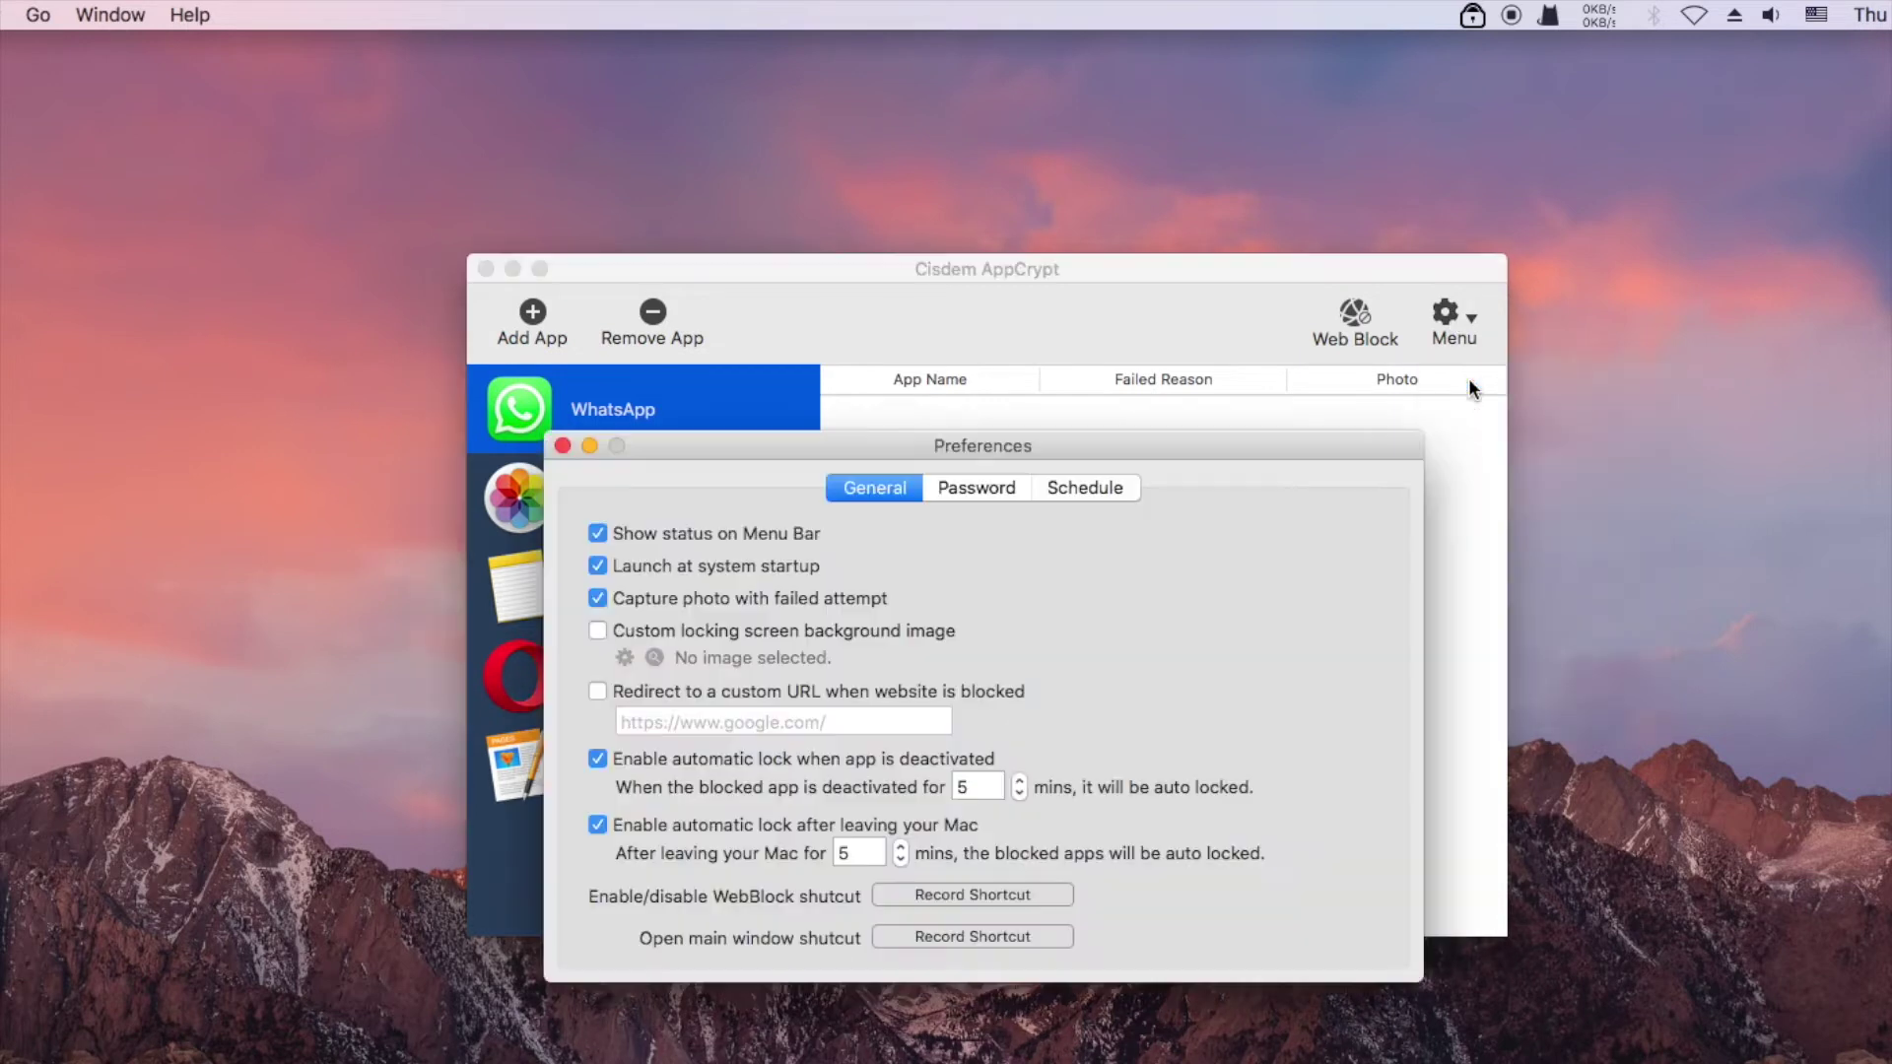
{"action": "left_click_drag", "start_coordinate": [1173, 356], "coordinate": [1177, 352]}
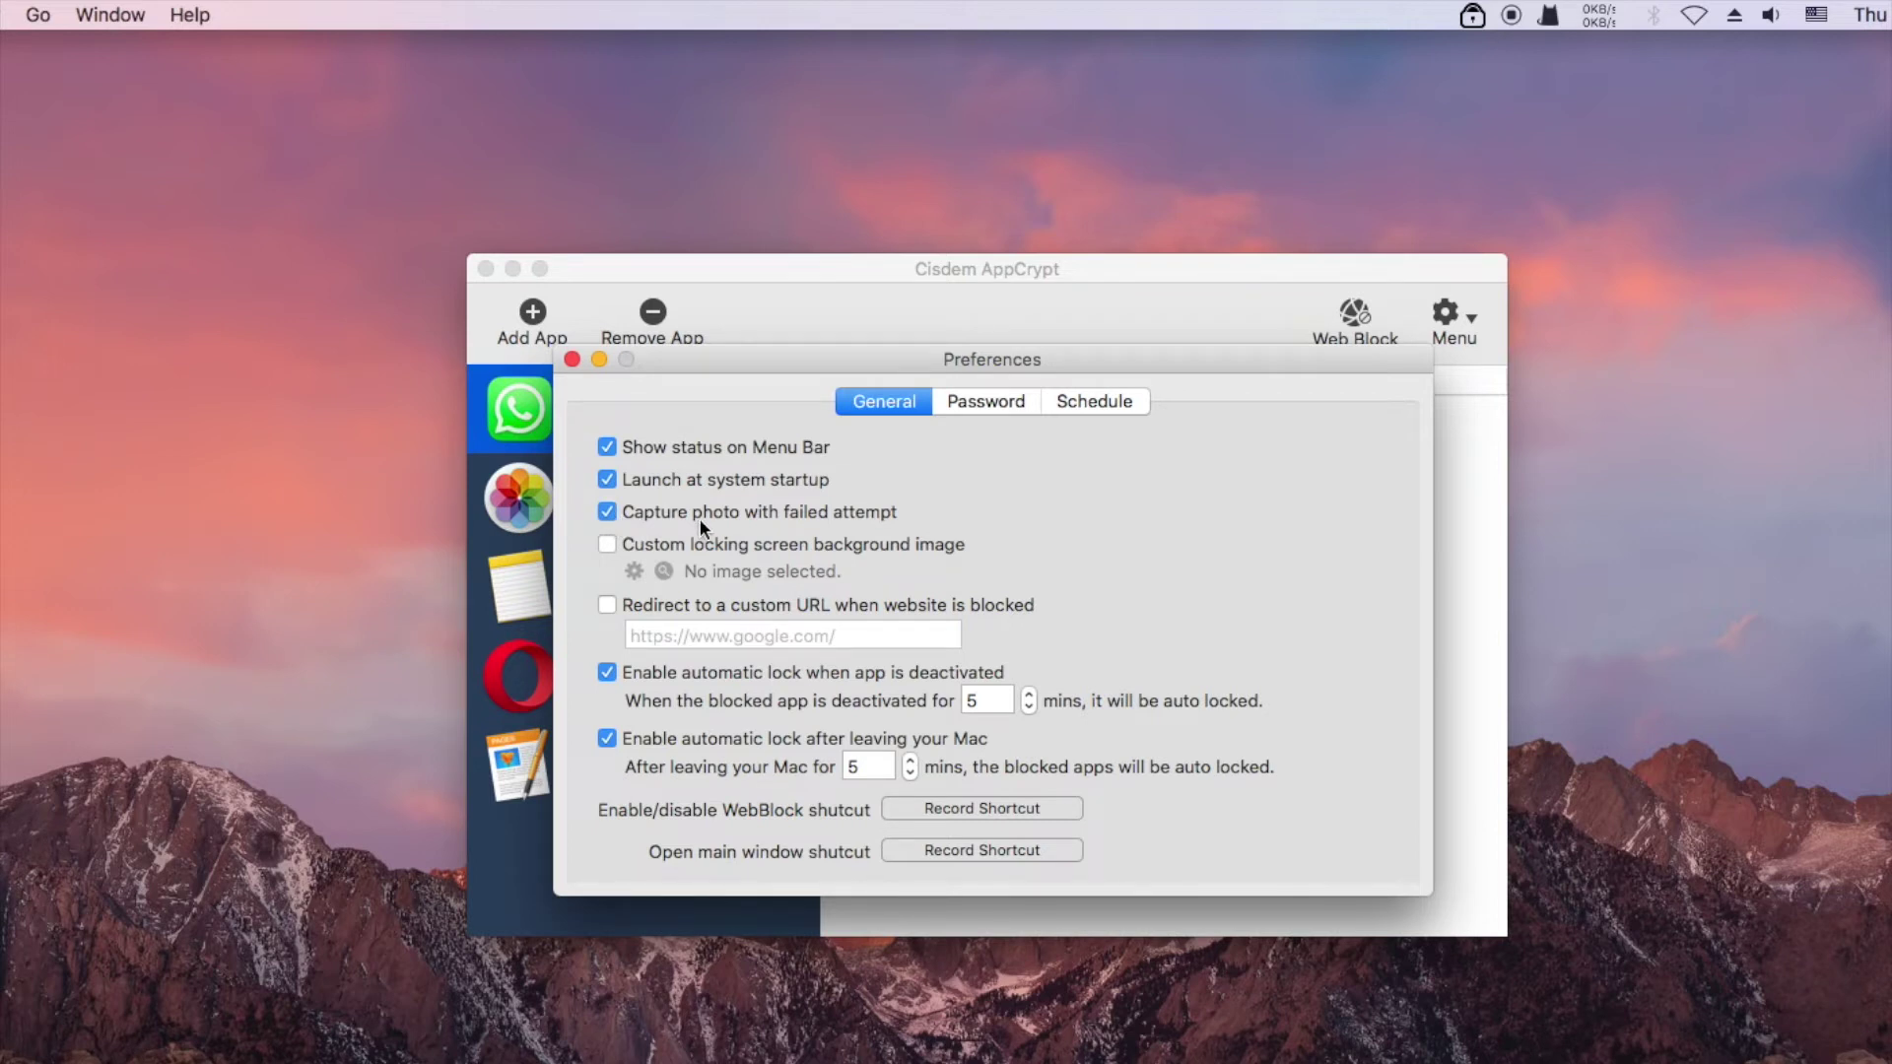
{"action": "left_click", "coordinate": [609, 672]}
{"action": "left_click", "coordinate": [609, 671]}
{"action": "left_click", "coordinate": [1030, 693]}
{"action": "left_click", "coordinate": [1029, 692]}
Set apps to auto-lock 5 minutes after leaving the Mac
{"action": "left_click", "coordinate": [604, 739]}
{"action": "left_click", "coordinate": [604, 739]}
{"action": "left_click", "coordinate": [909, 763]}
{"action": "left_click", "coordinate": [909, 762]}
Close Preferences and remove Opera, then Notes and Pages, from the locked-app list
{"action": "left_click", "coordinate": [571, 359]}
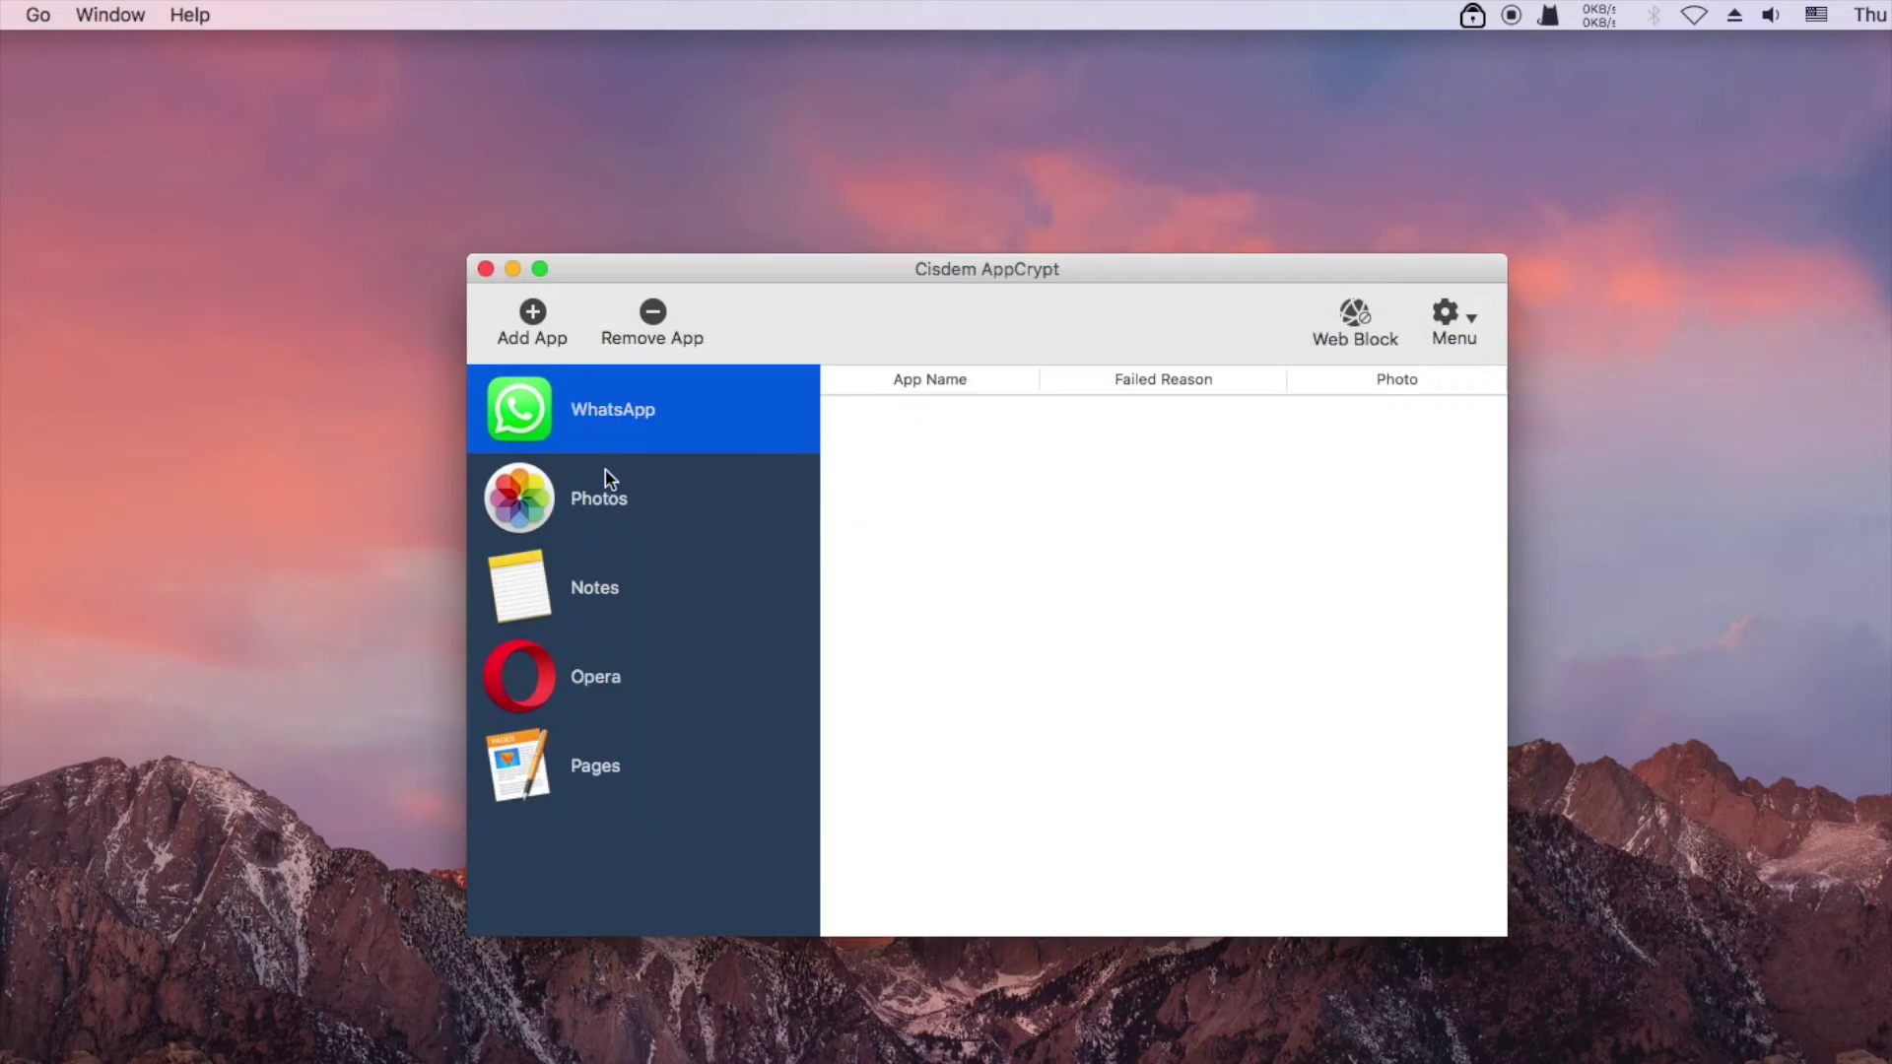
{"action": "left_click", "coordinate": [632, 684]}
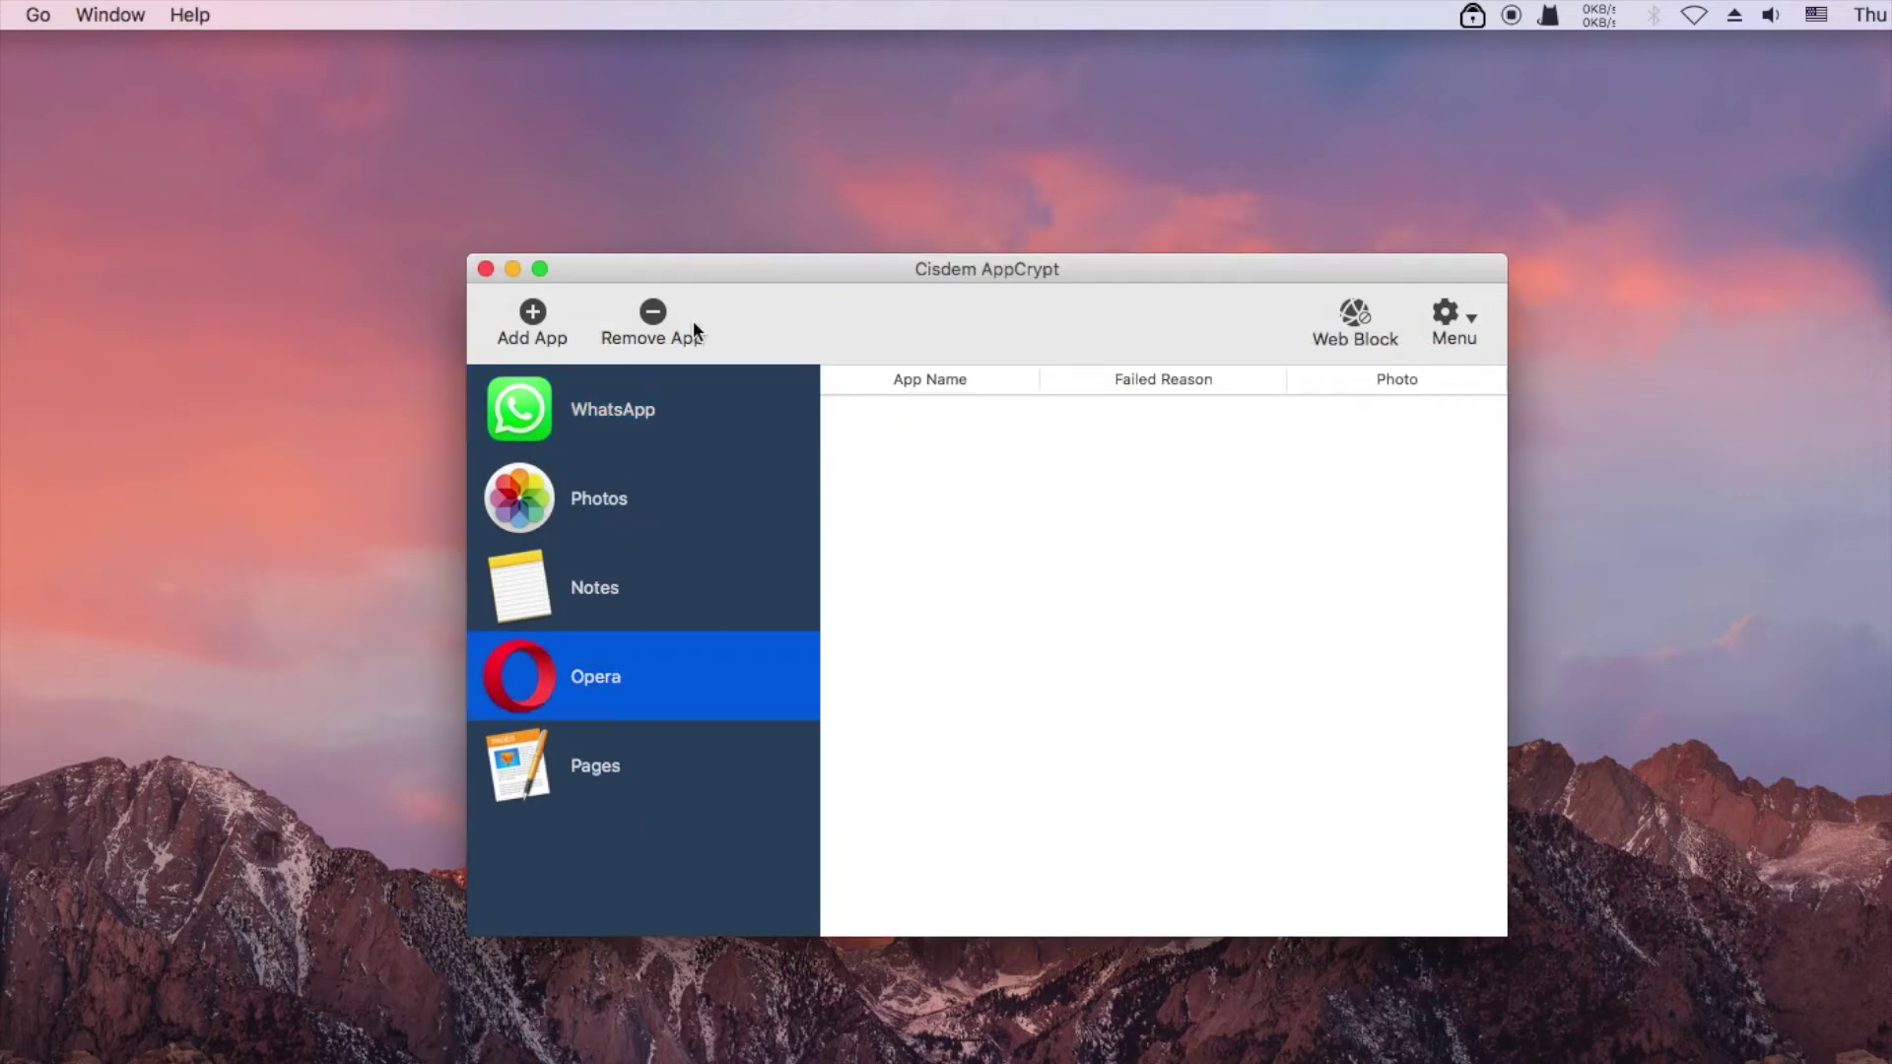
{"action": "left_click", "coordinate": [654, 313]}
{"action": "left_click", "coordinate": [618, 589]}
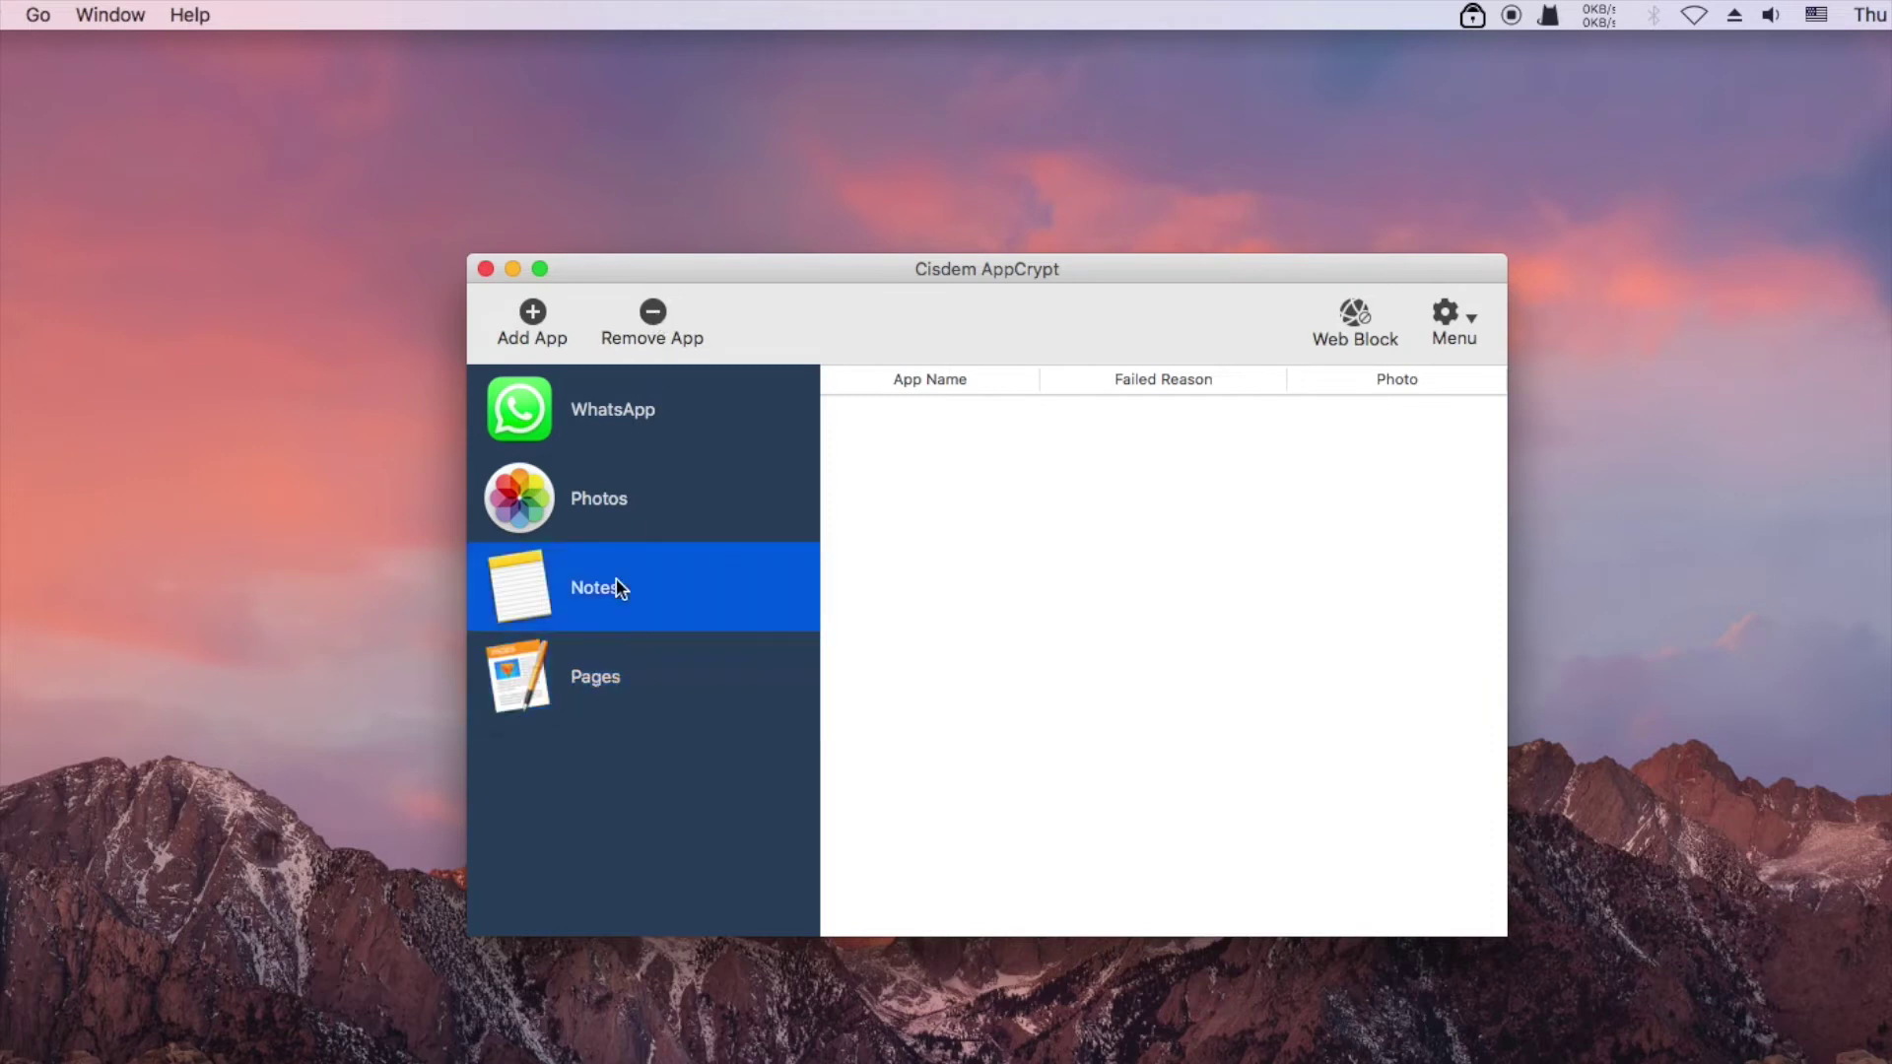
{"action": "left_click", "coordinate": [627, 676], "text": "shift"}
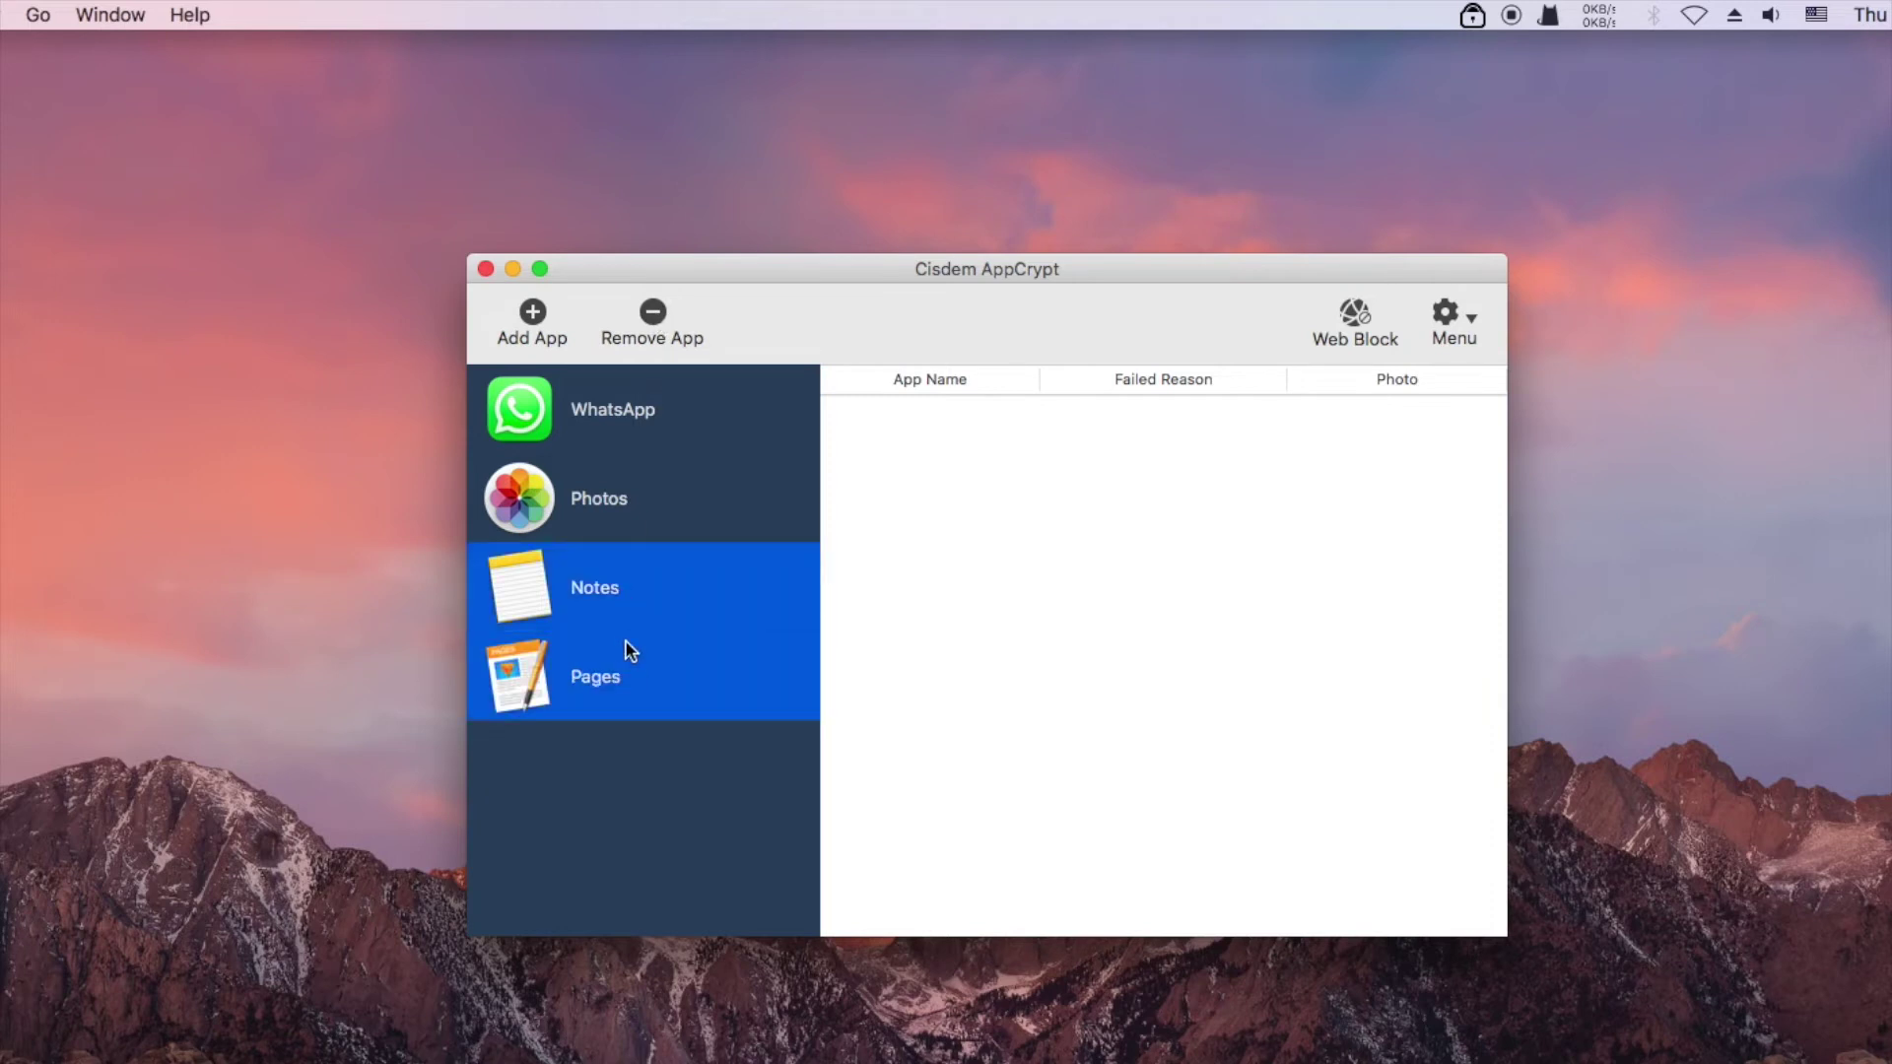
{"action": "left_click", "coordinate": [652, 313]}
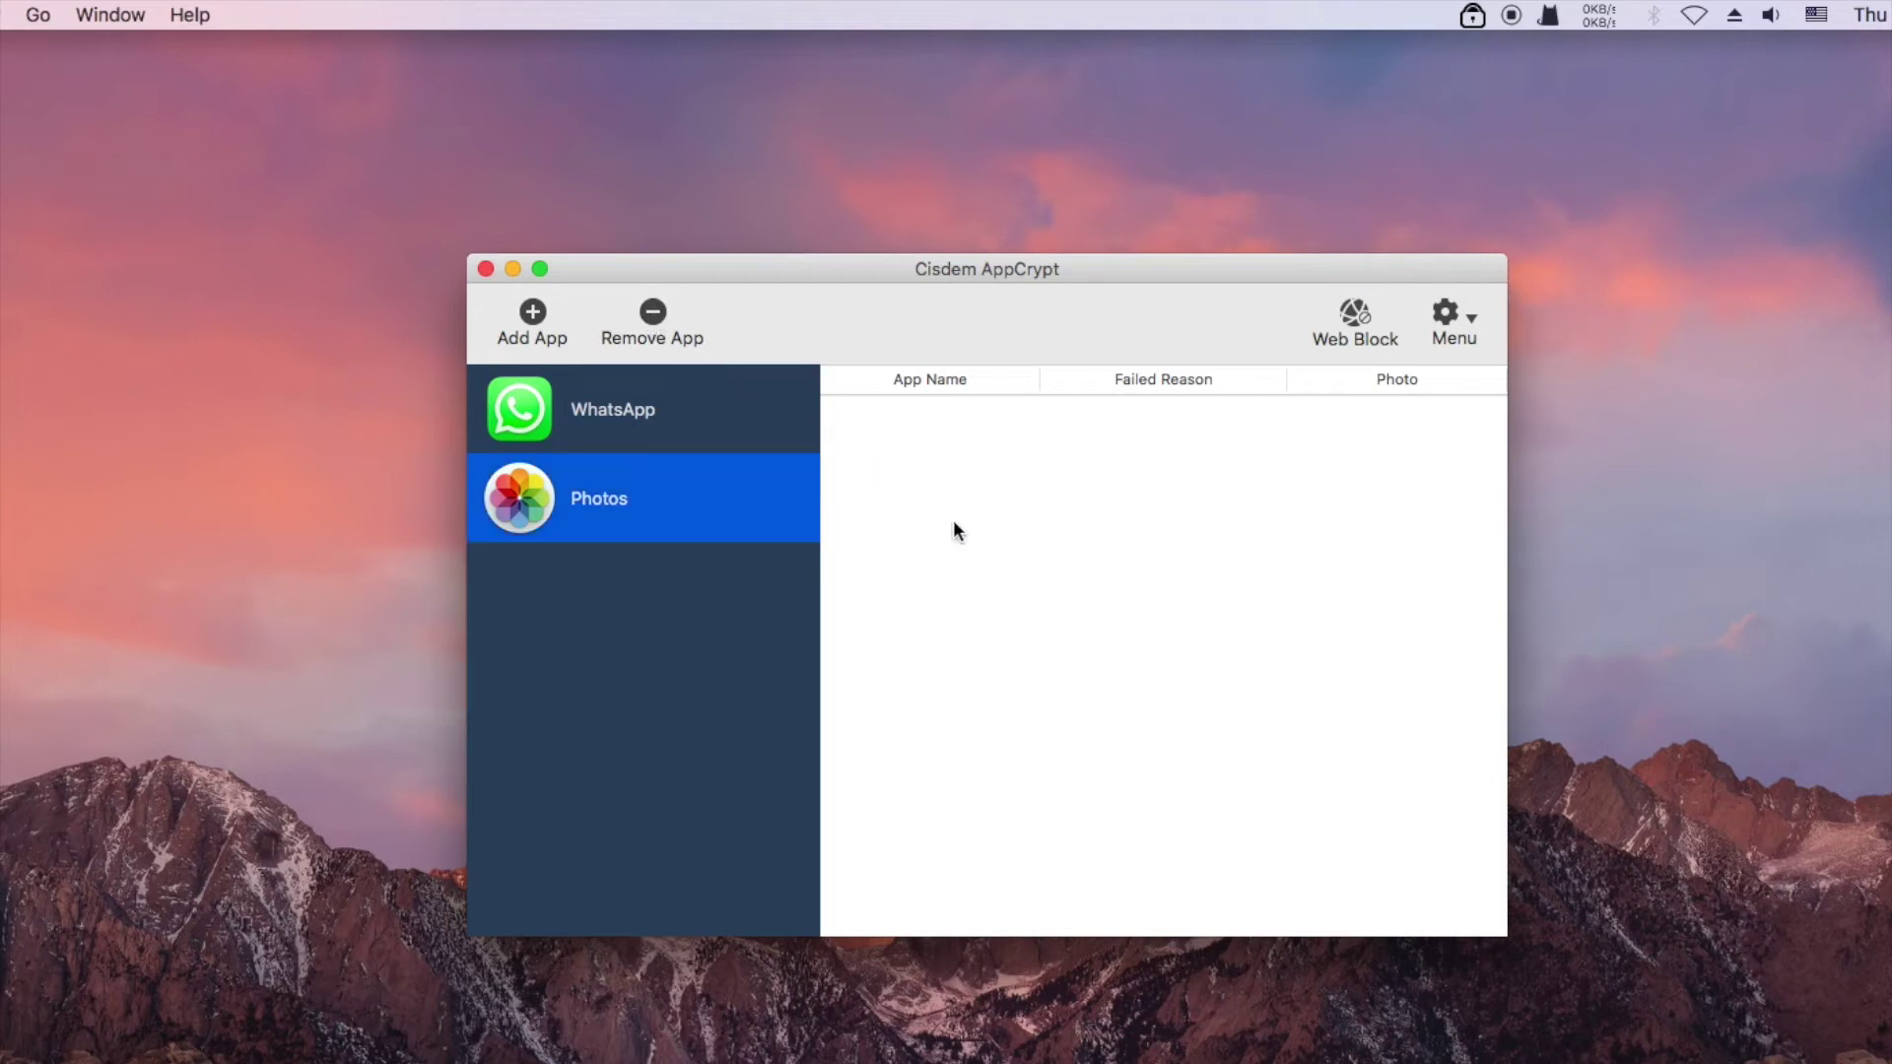
In Web Block, add youtube.com and facebook.com to the blocked sites
{"action": "left_click", "coordinate": [1351, 317]}
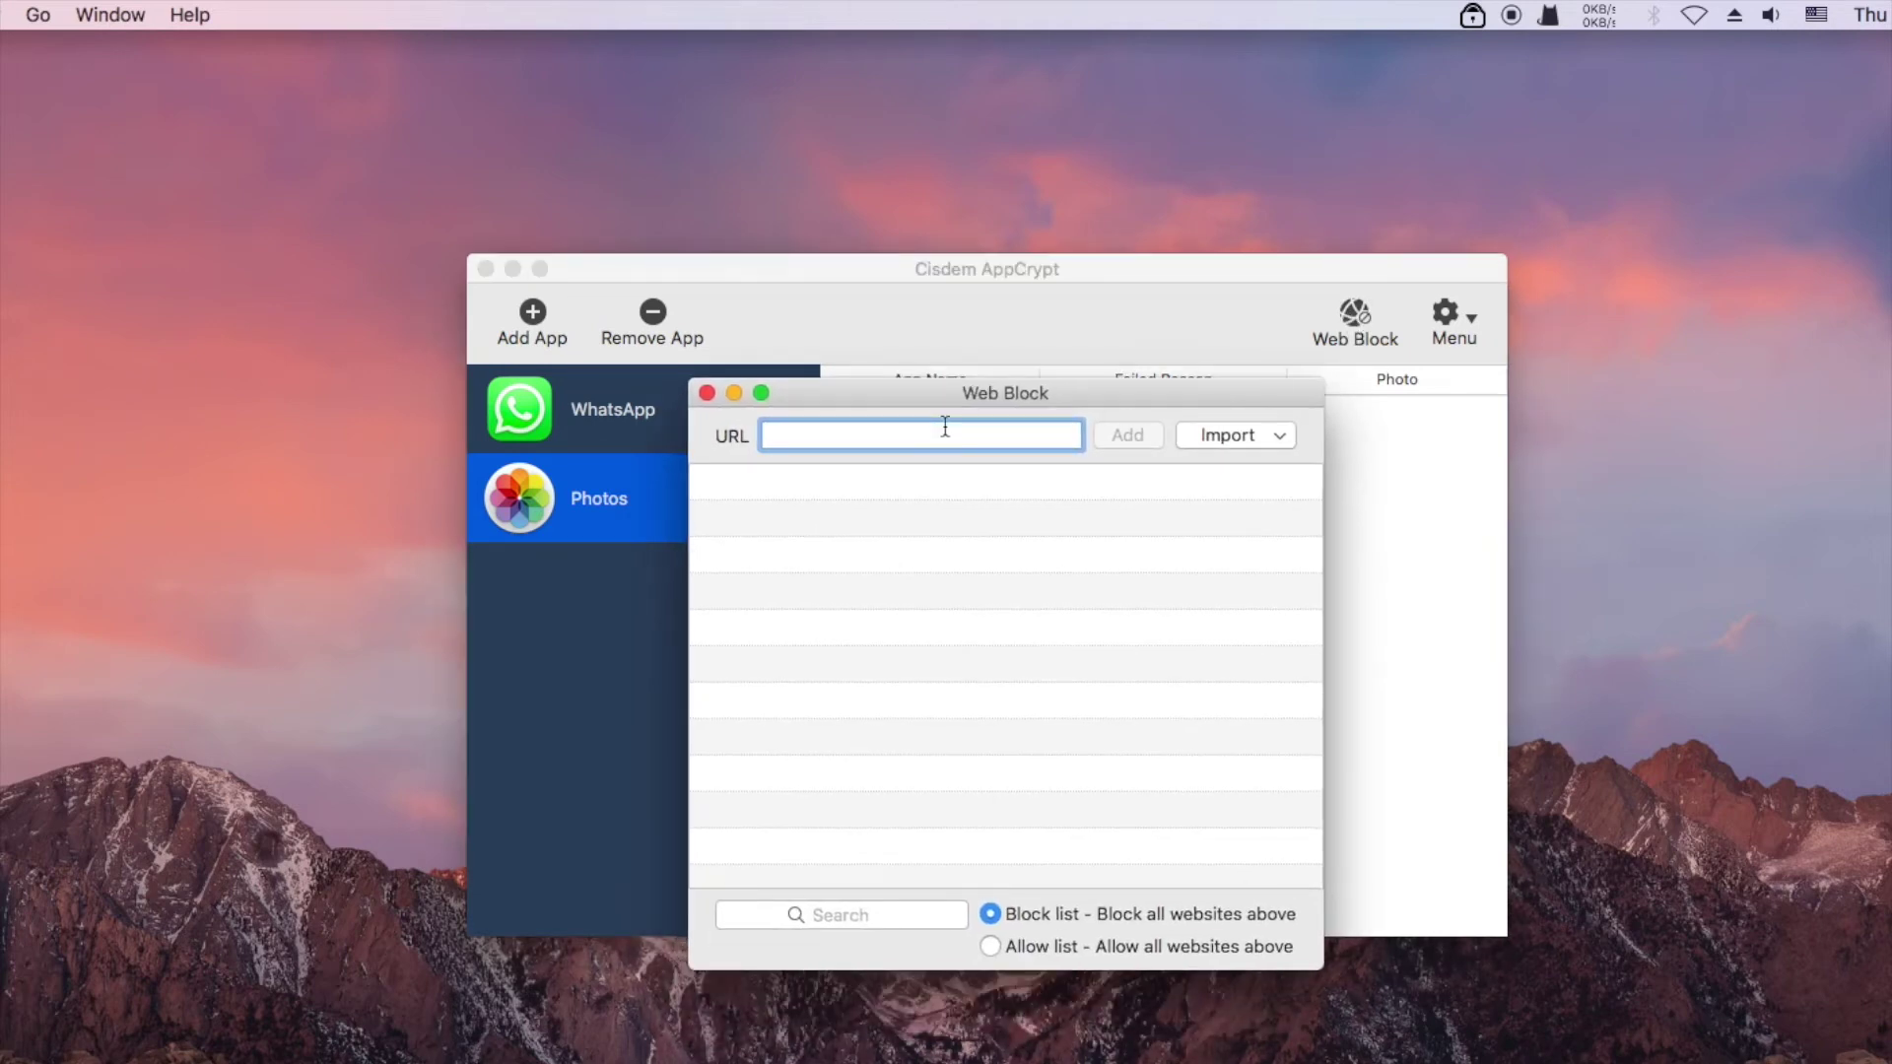
{"action": "type", "text": "youtube.com"}
{"action": "left_click", "coordinate": [1111, 441]}
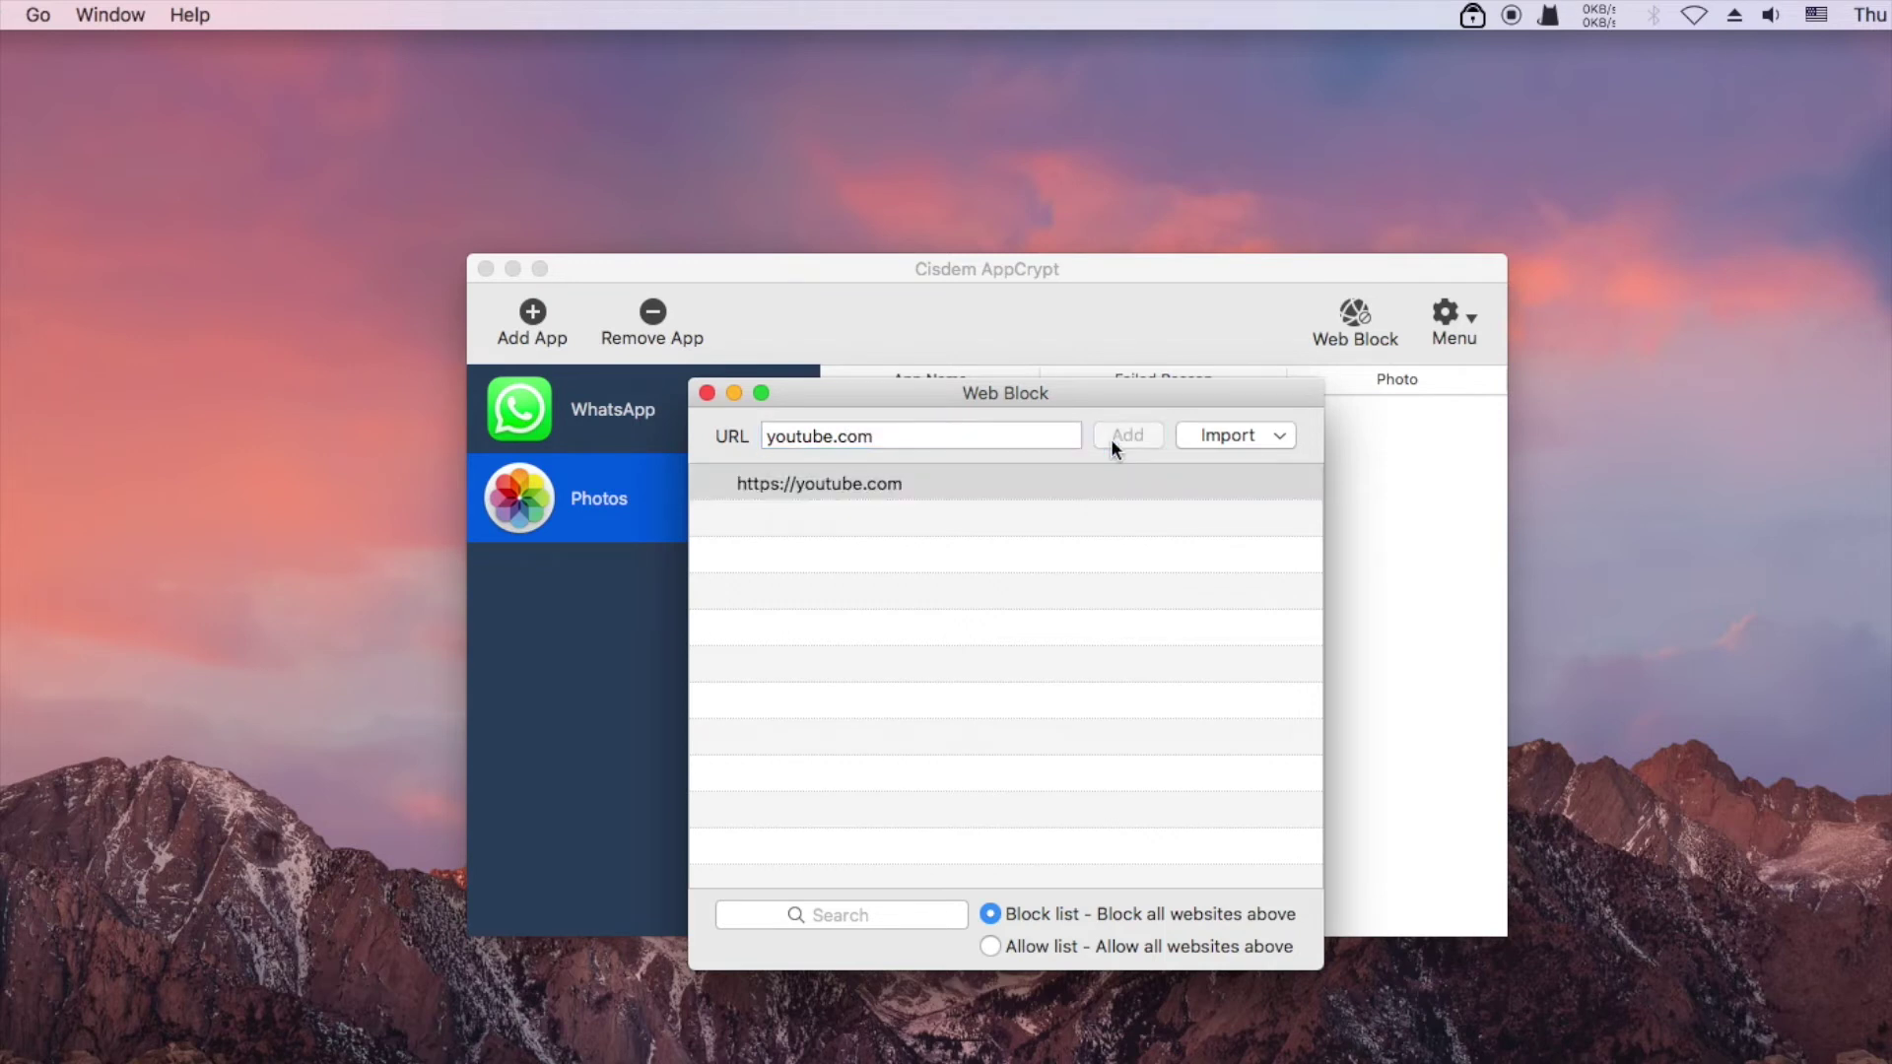
{"action": "key", "text": "Tab"}
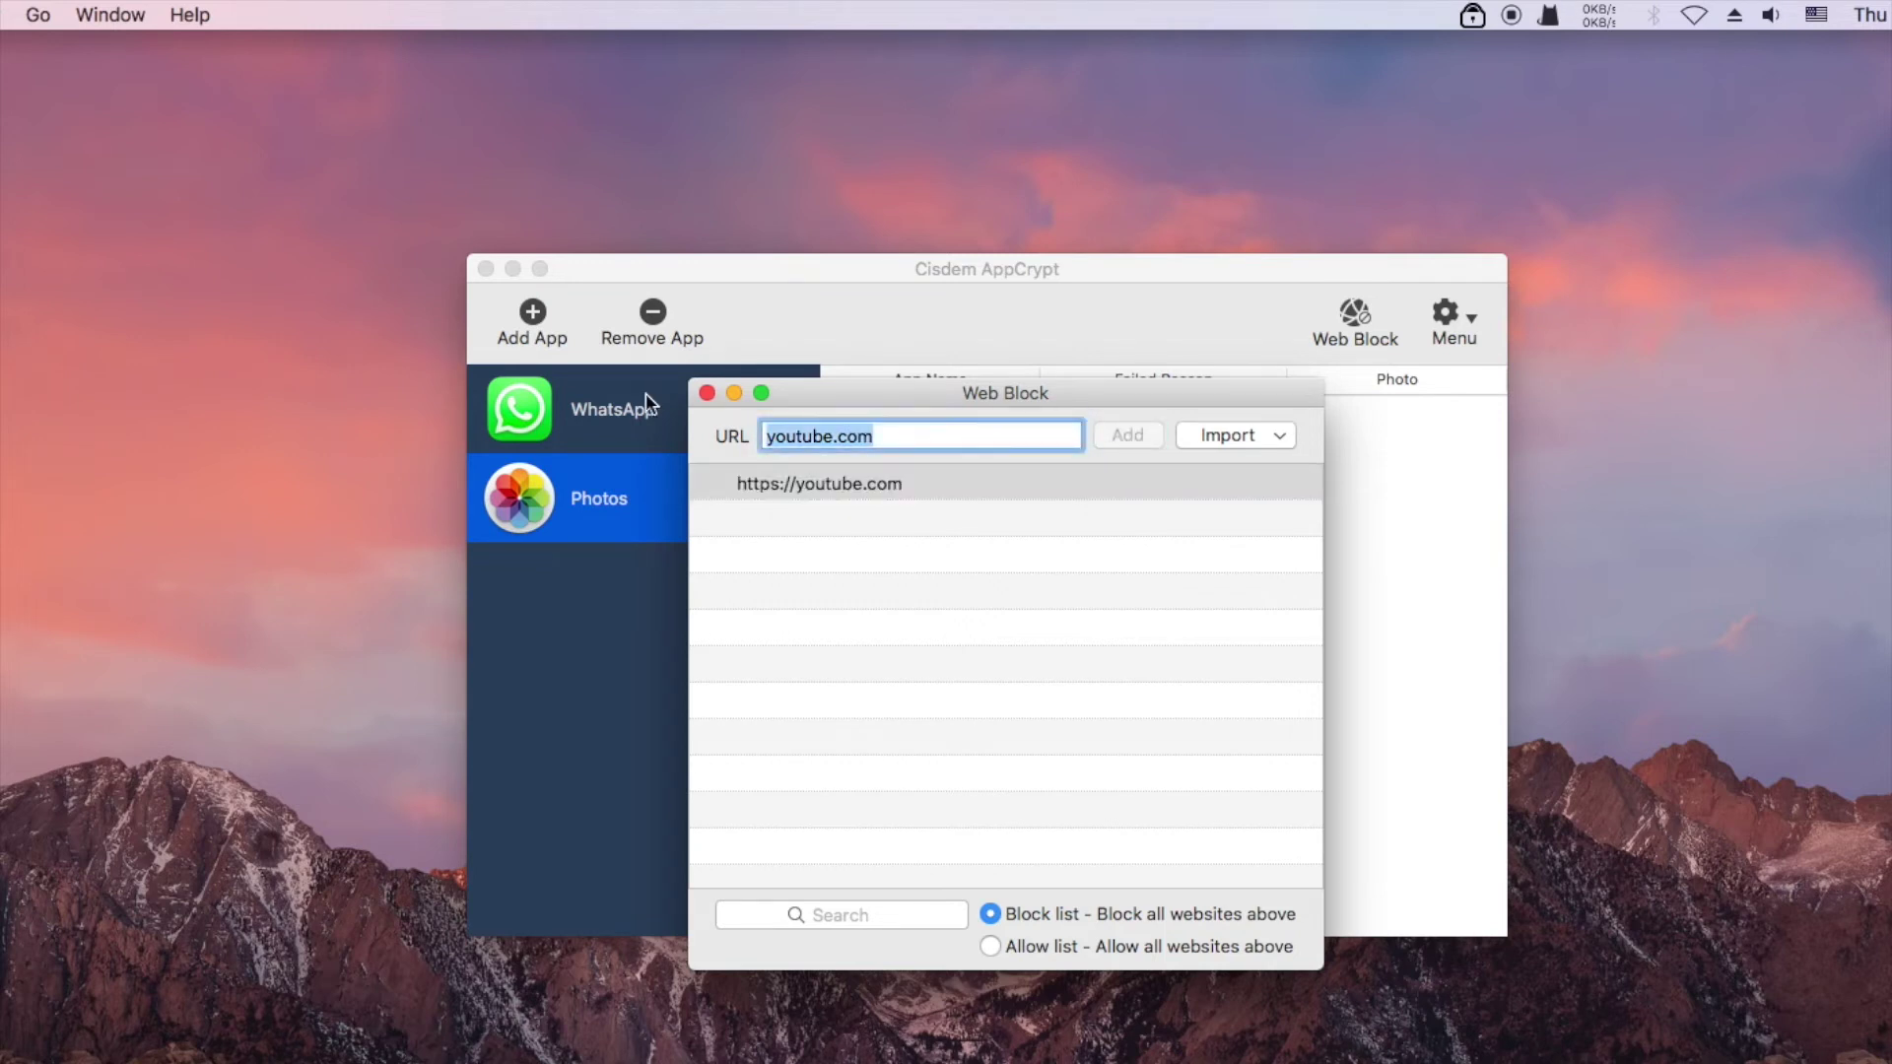
{"action": "type", "text": "facebook.com"}
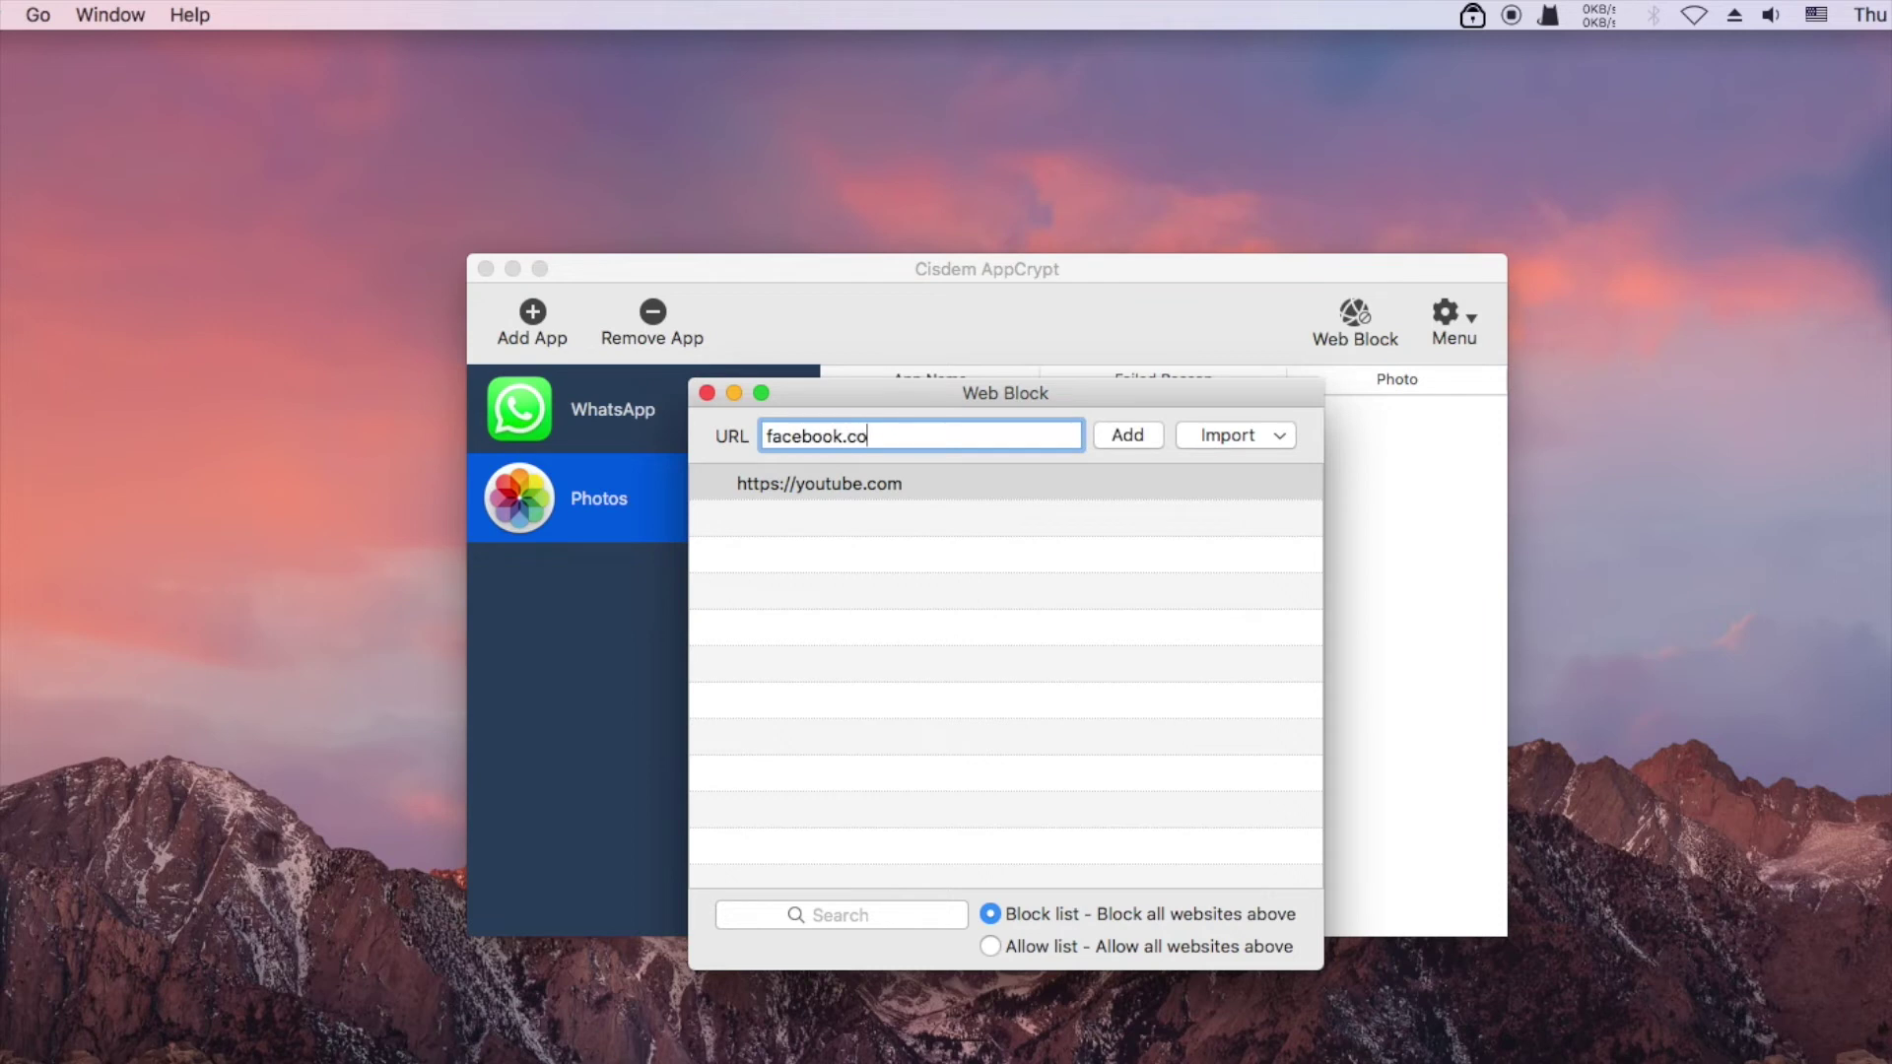
{"action": "left_click", "coordinate": [1135, 433]}
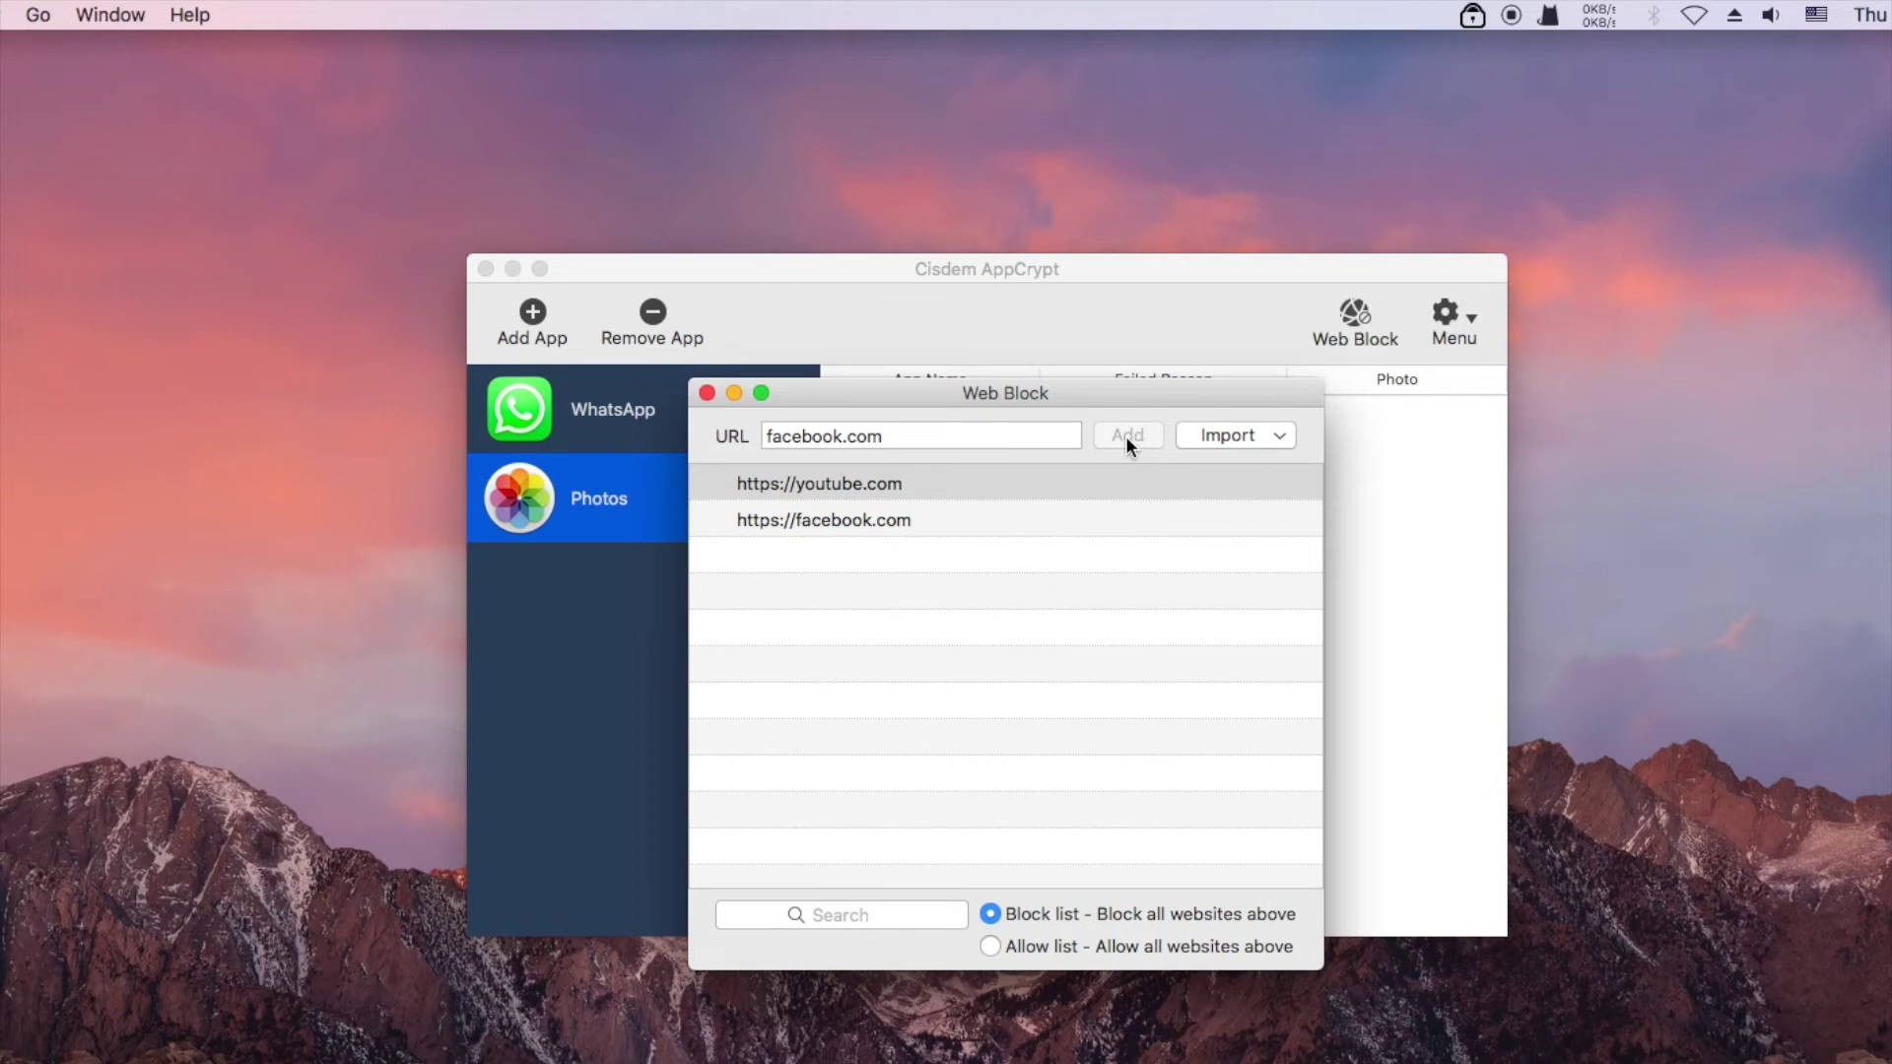
Import Social Sites, clear the whole list, re-add facebook.com alone, and close Web Block
{"action": "left_click", "coordinate": [1220, 433]}
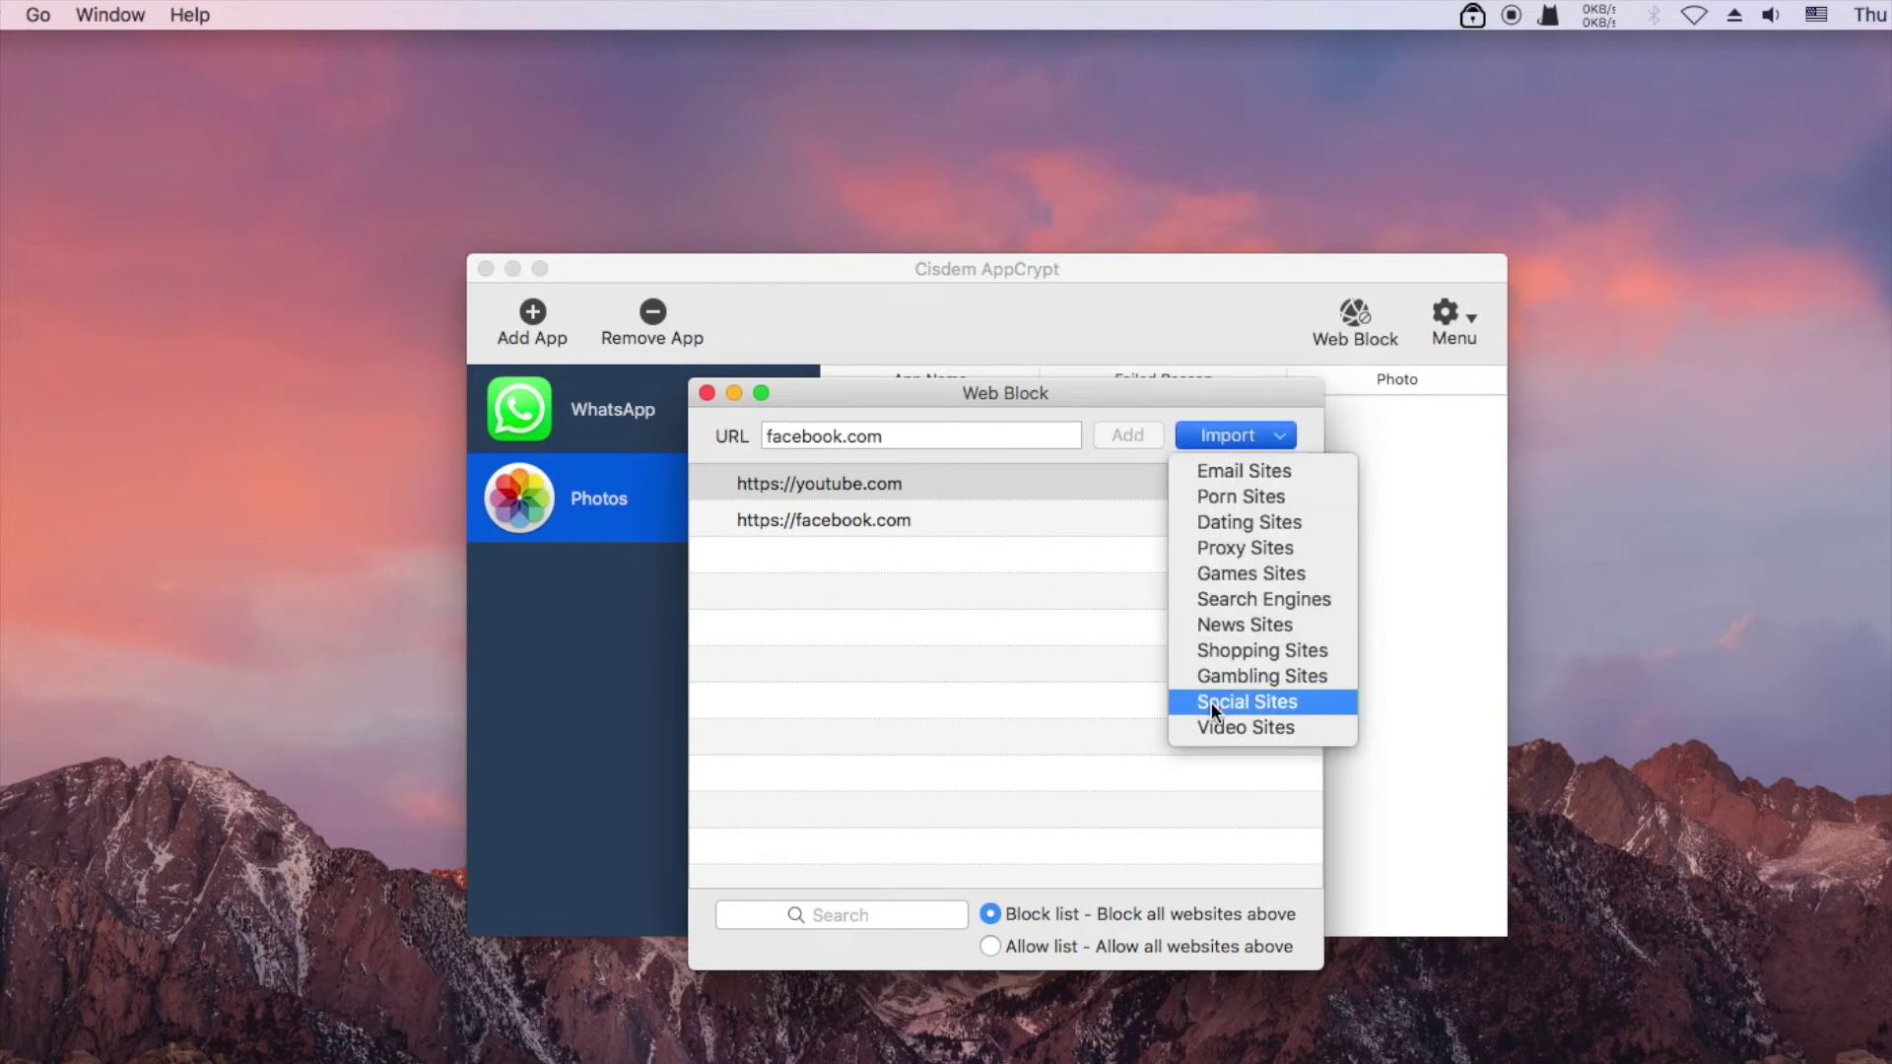
{"action": "left_click", "coordinate": [1210, 702]}
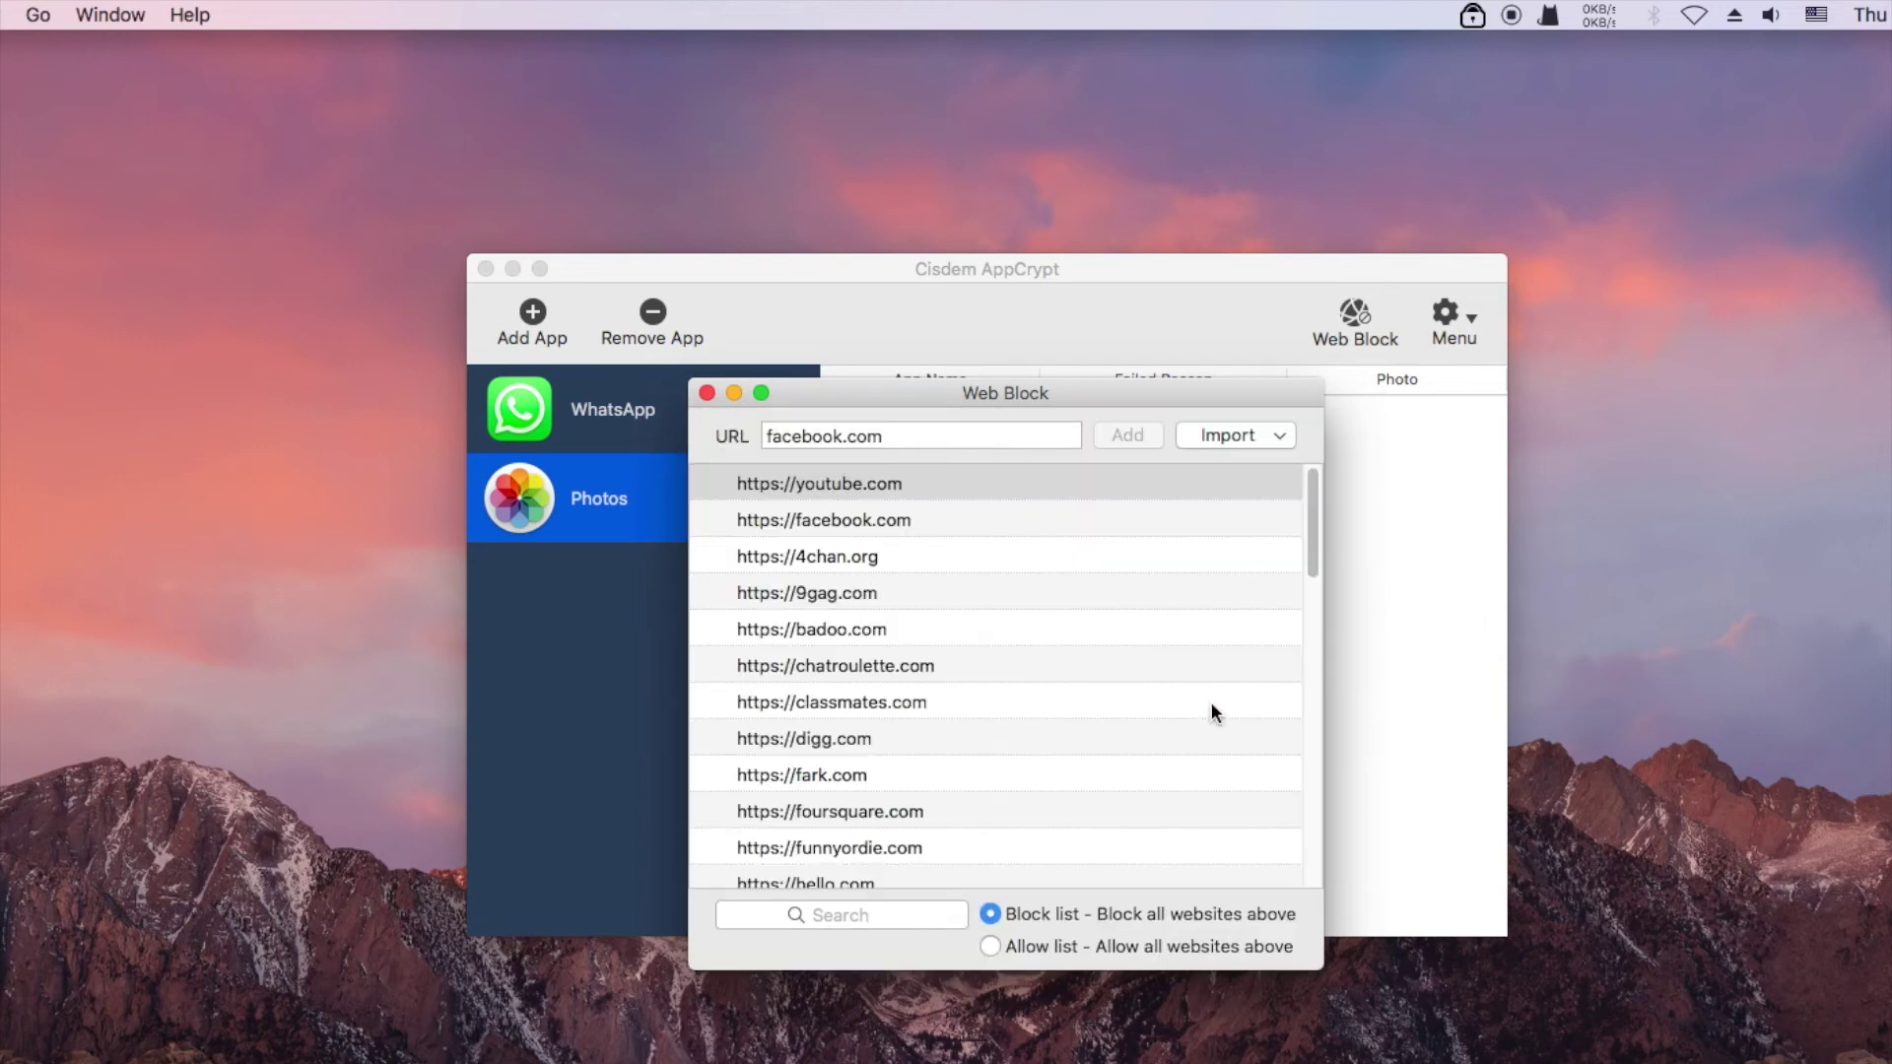
{"action": "right_click", "coordinate": [1037, 536]}
{"action": "left_click", "coordinate": [1072, 605]}
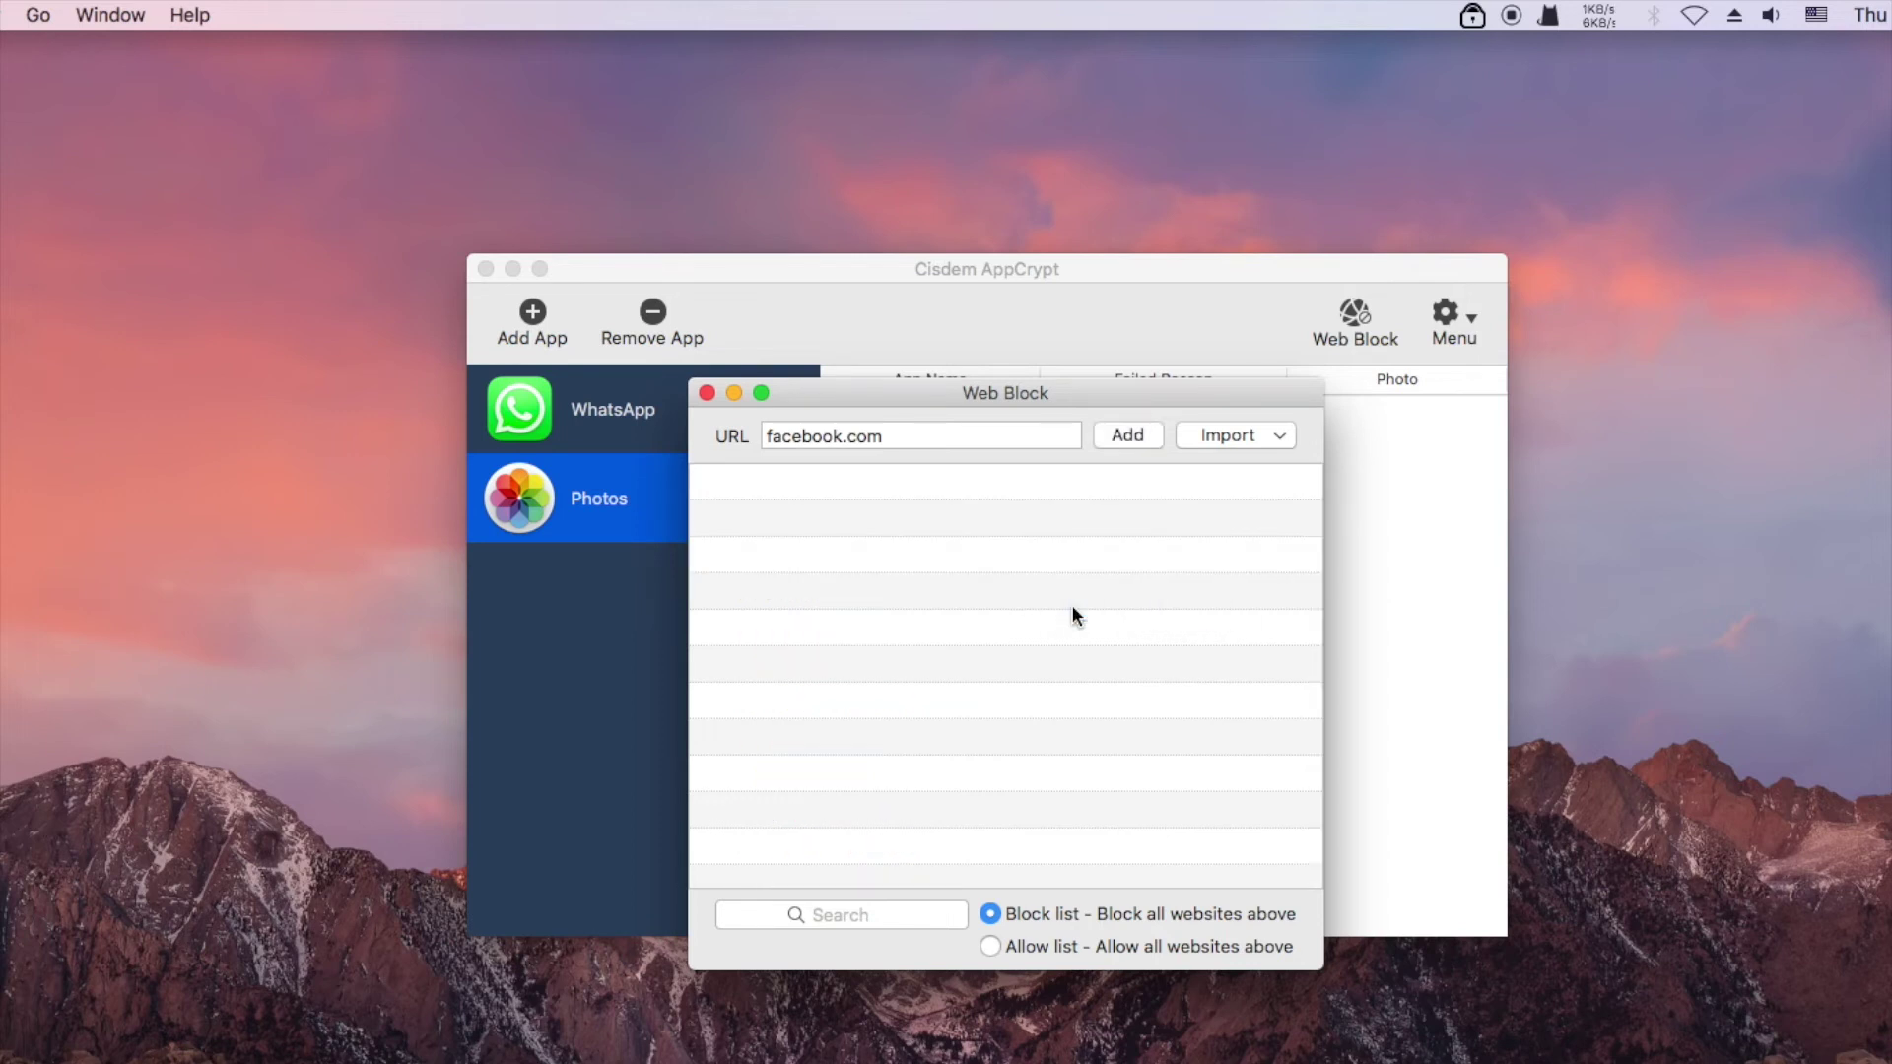
{"action": "left_click", "coordinate": [1127, 435]}
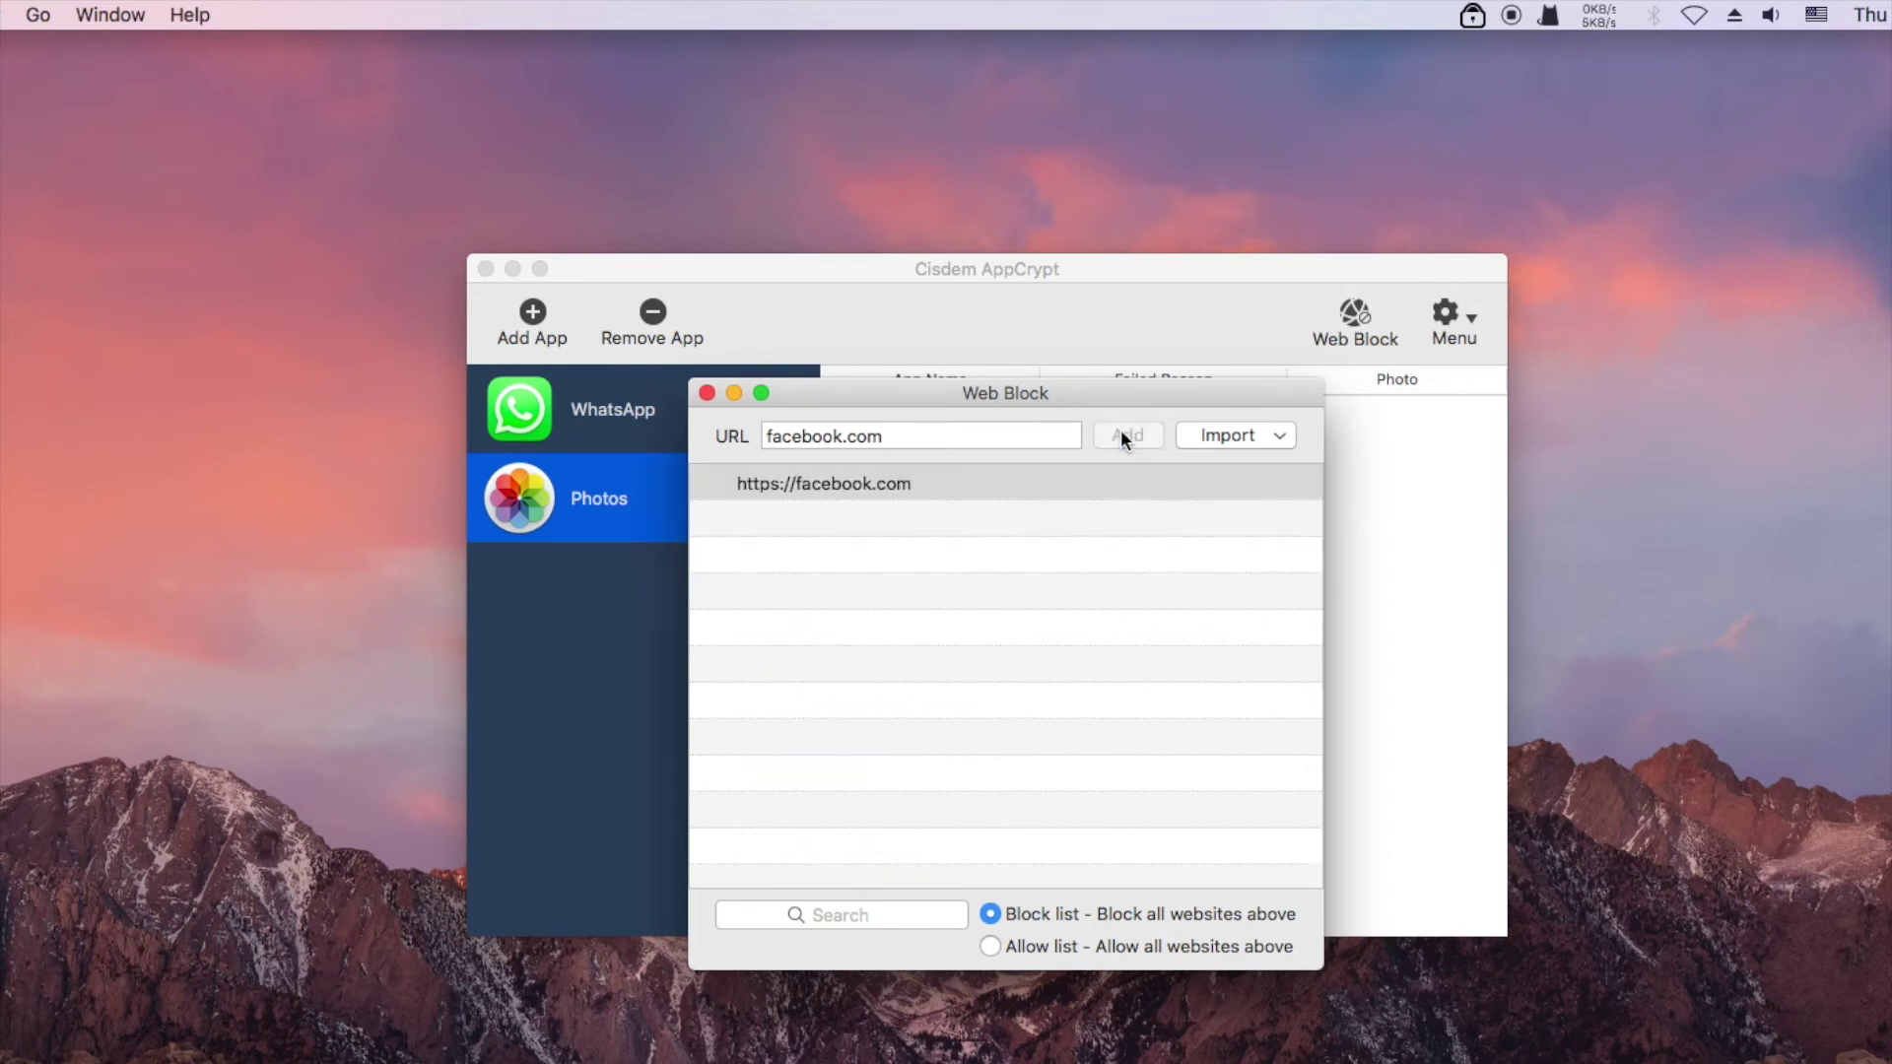
{"action": "left_click", "coordinate": [707, 393]}
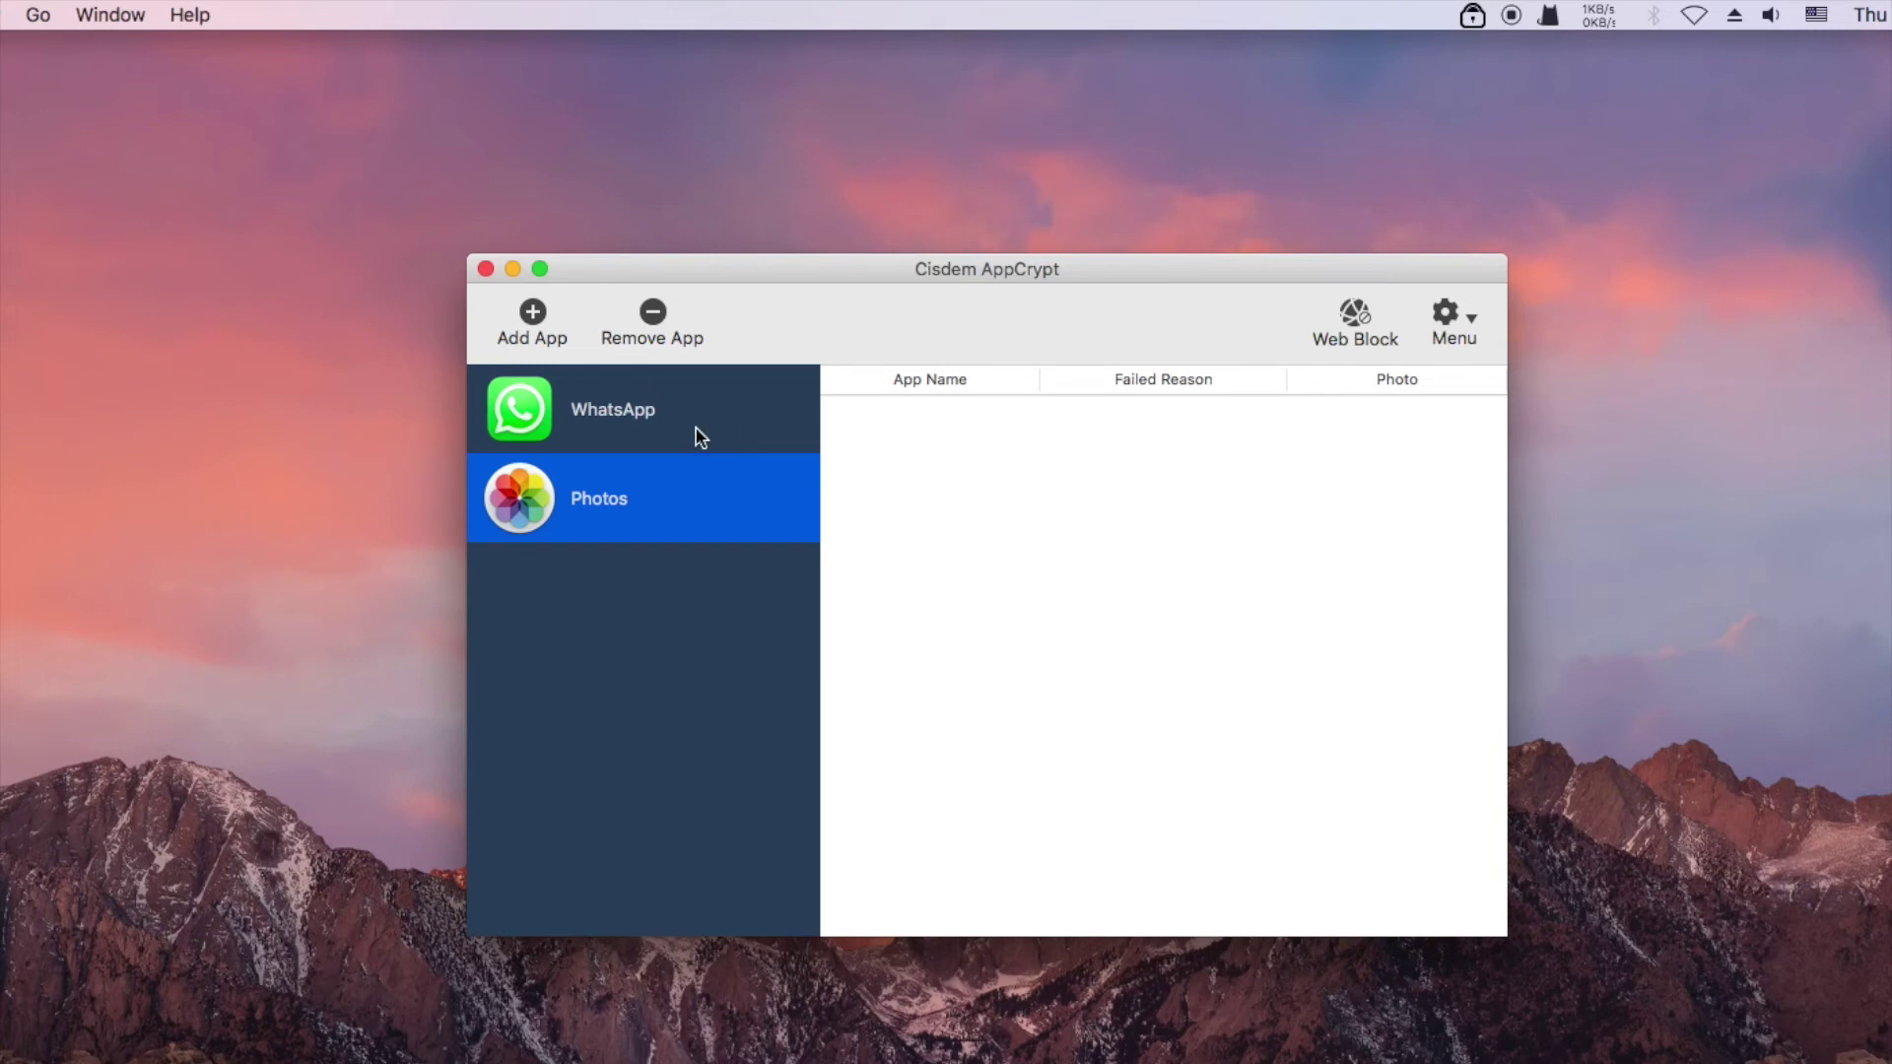
{"action": "left_click", "coordinate": [1455, 320]}
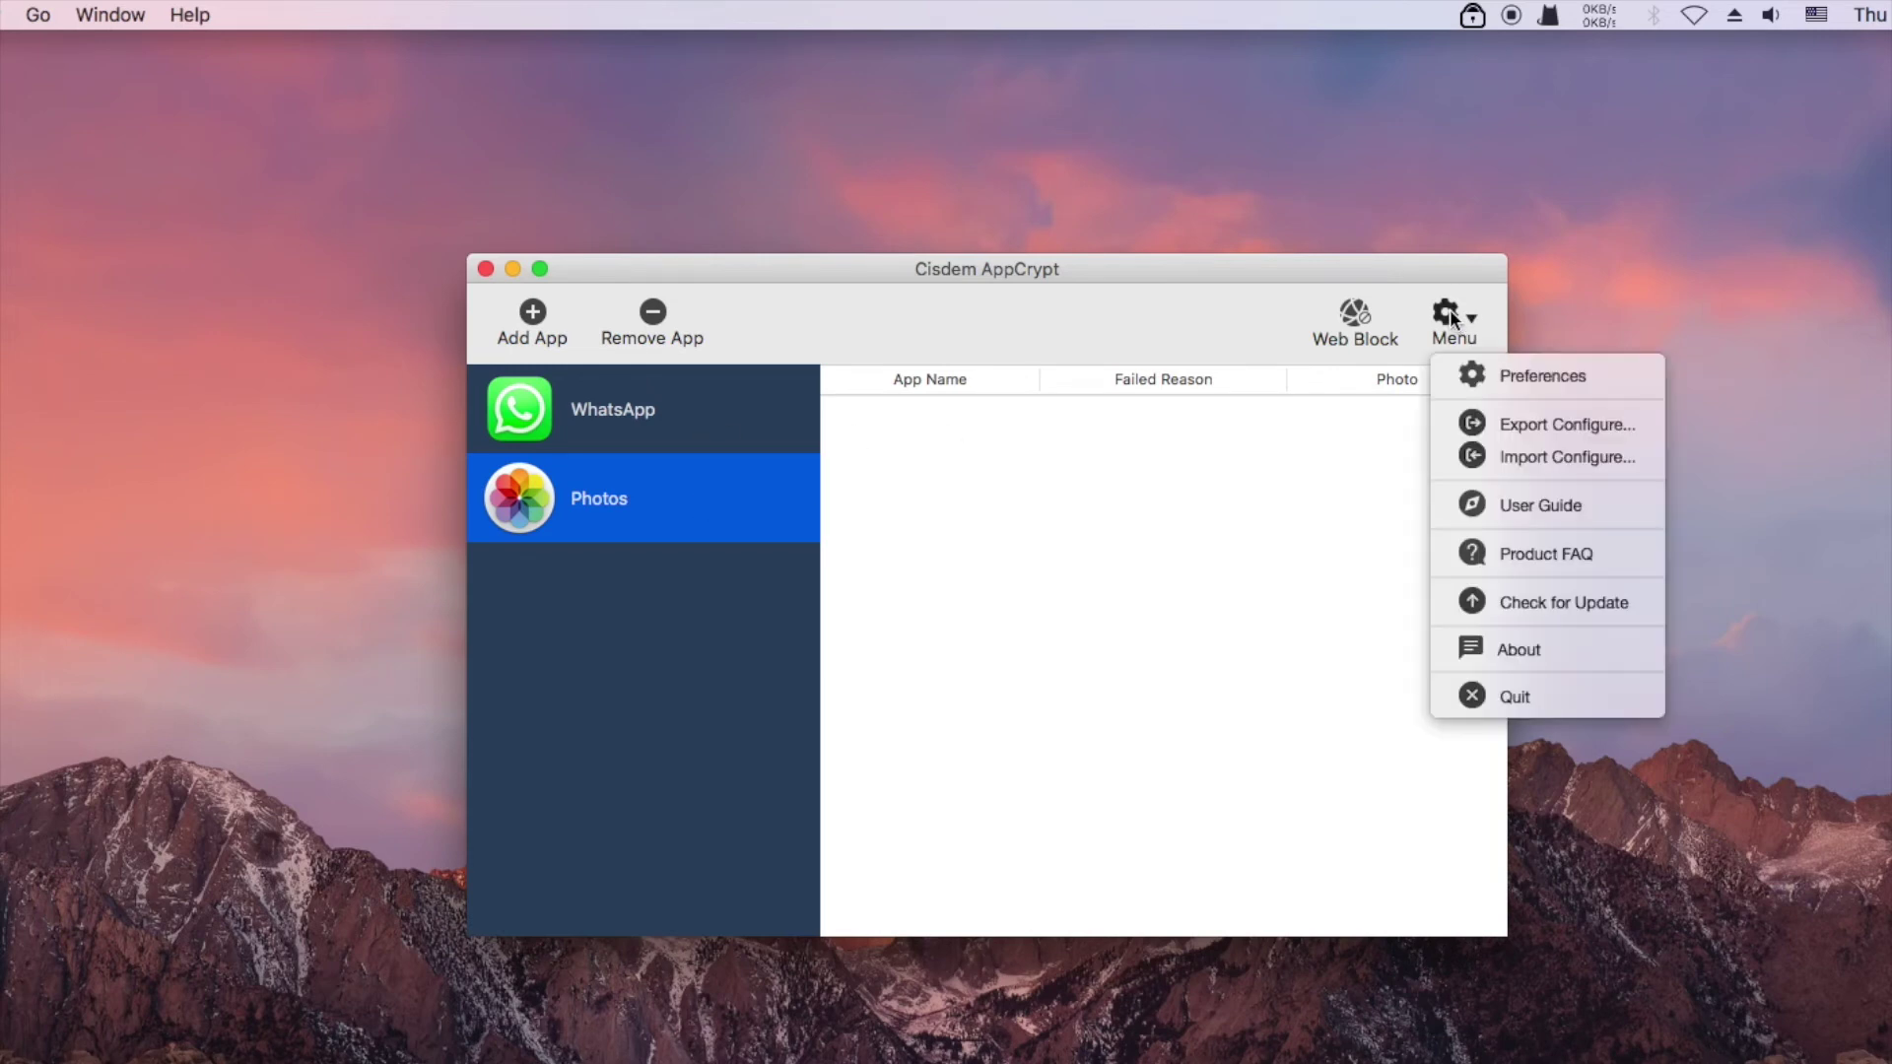
{"action": "left_click", "coordinate": [1469, 377]}
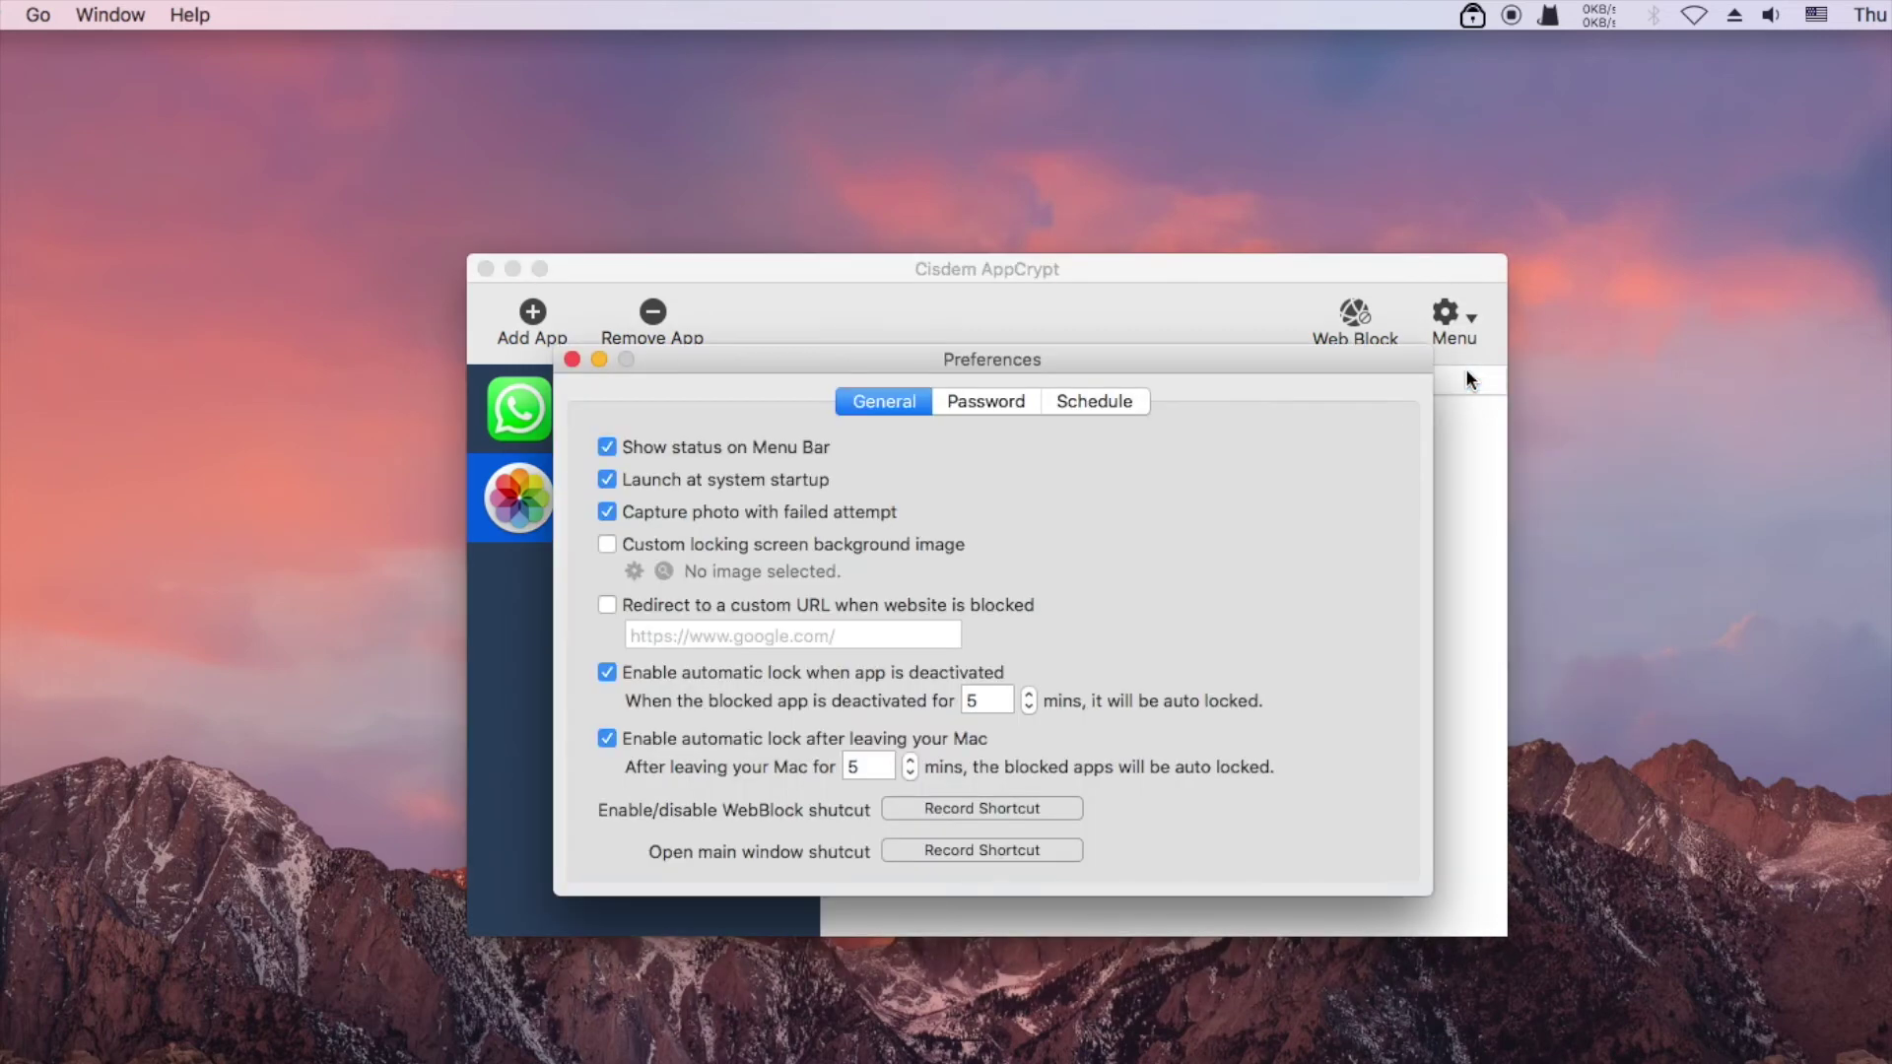
{"action": "left_click", "coordinate": [1103, 404]}
{"action": "left_click_drag", "start_coordinate": [1136, 361], "coordinate": [1144, 319]}
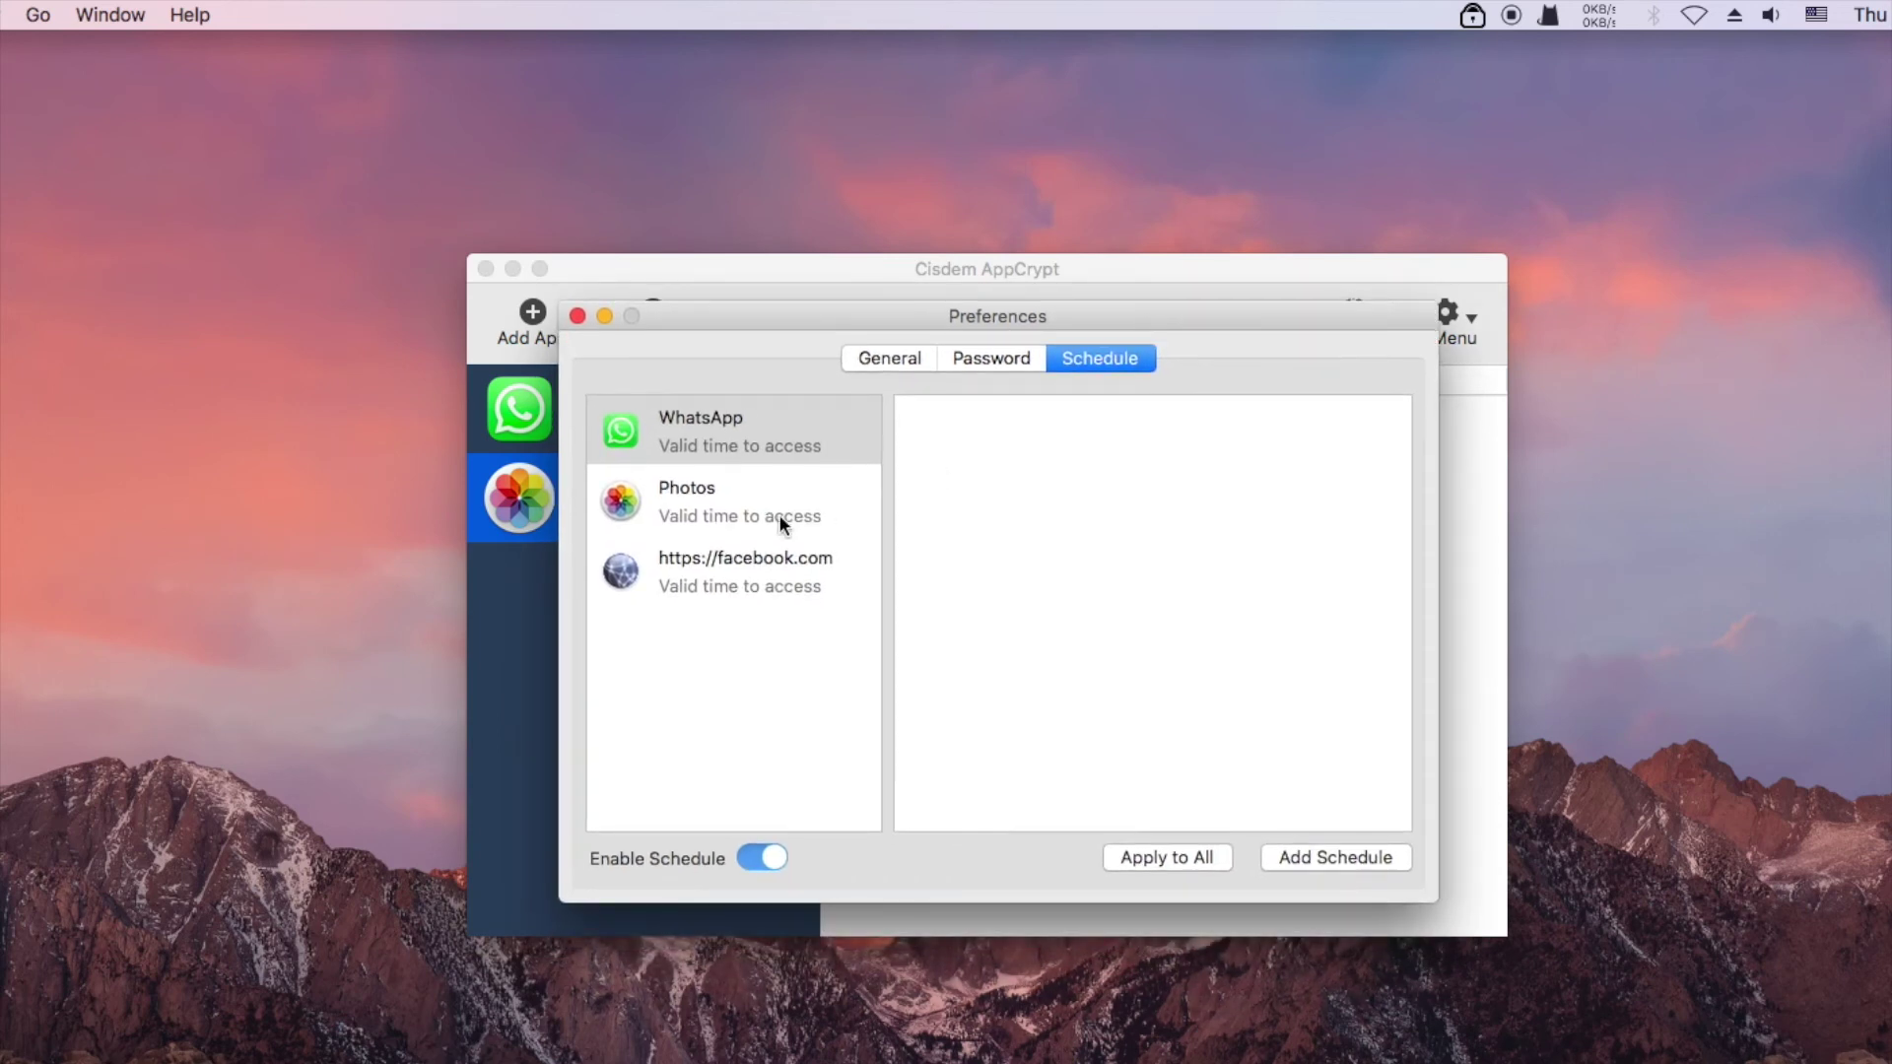
{"action": "left_click", "coordinate": [772, 448]}
{"action": "left_click", "coordinate": [695, 582]}
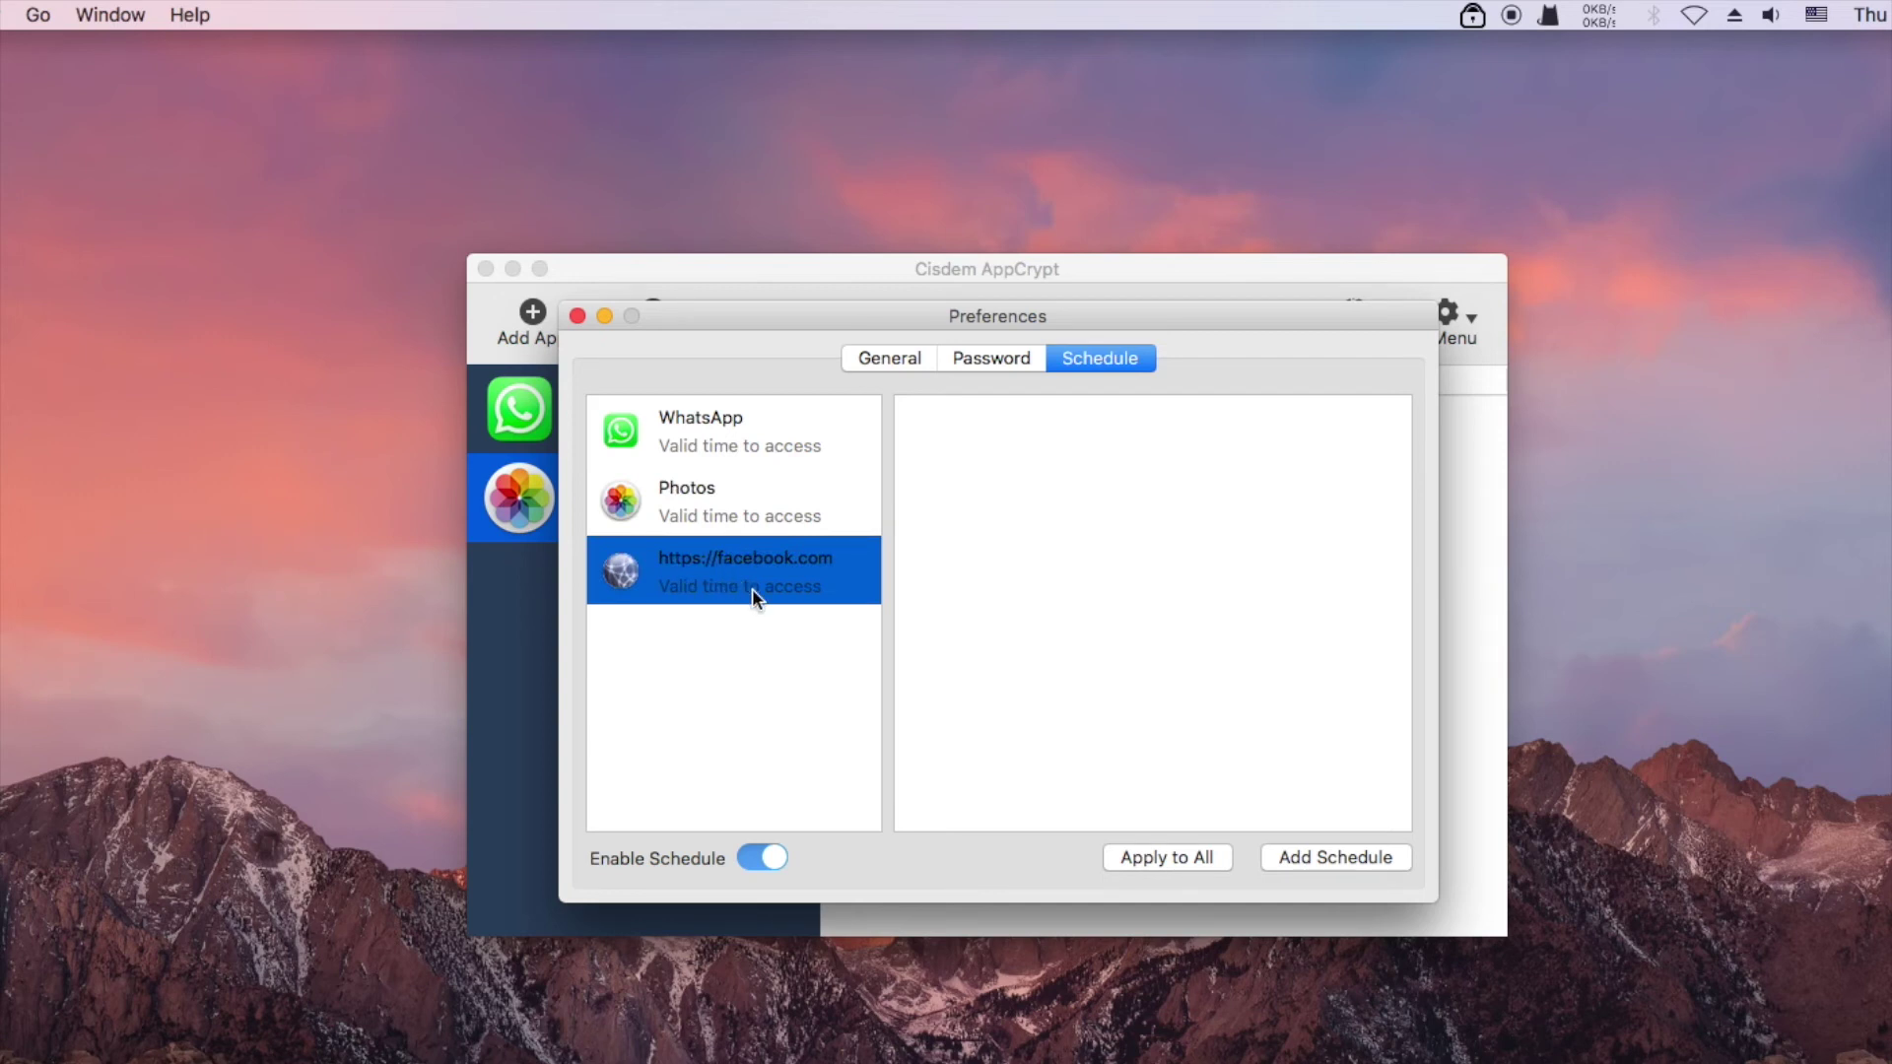
Add a Working day 8:00 AM–5:00 PM schedule for facebook.com, then start a second working-day entry
{"action": "left_click", "coordinate": [1357, 855]}
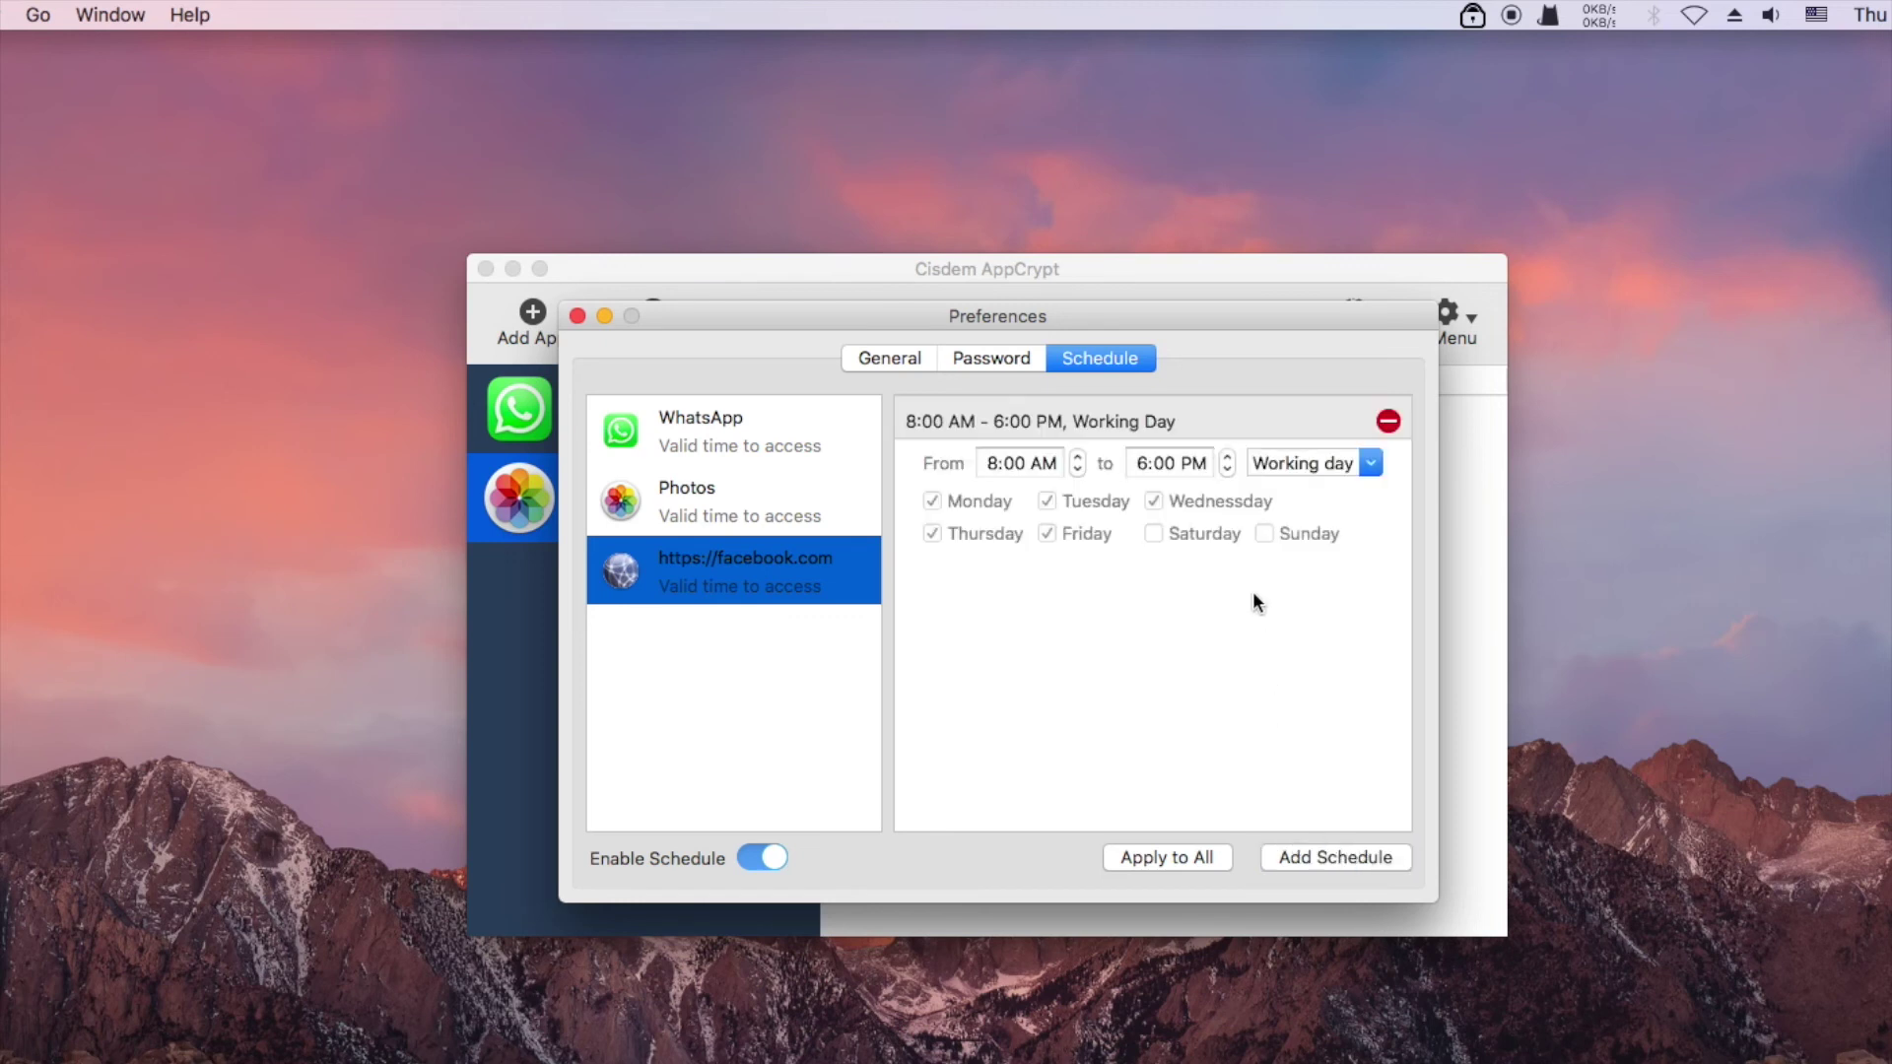
{"action": "left_click", "coordinate": [1371, 465]}
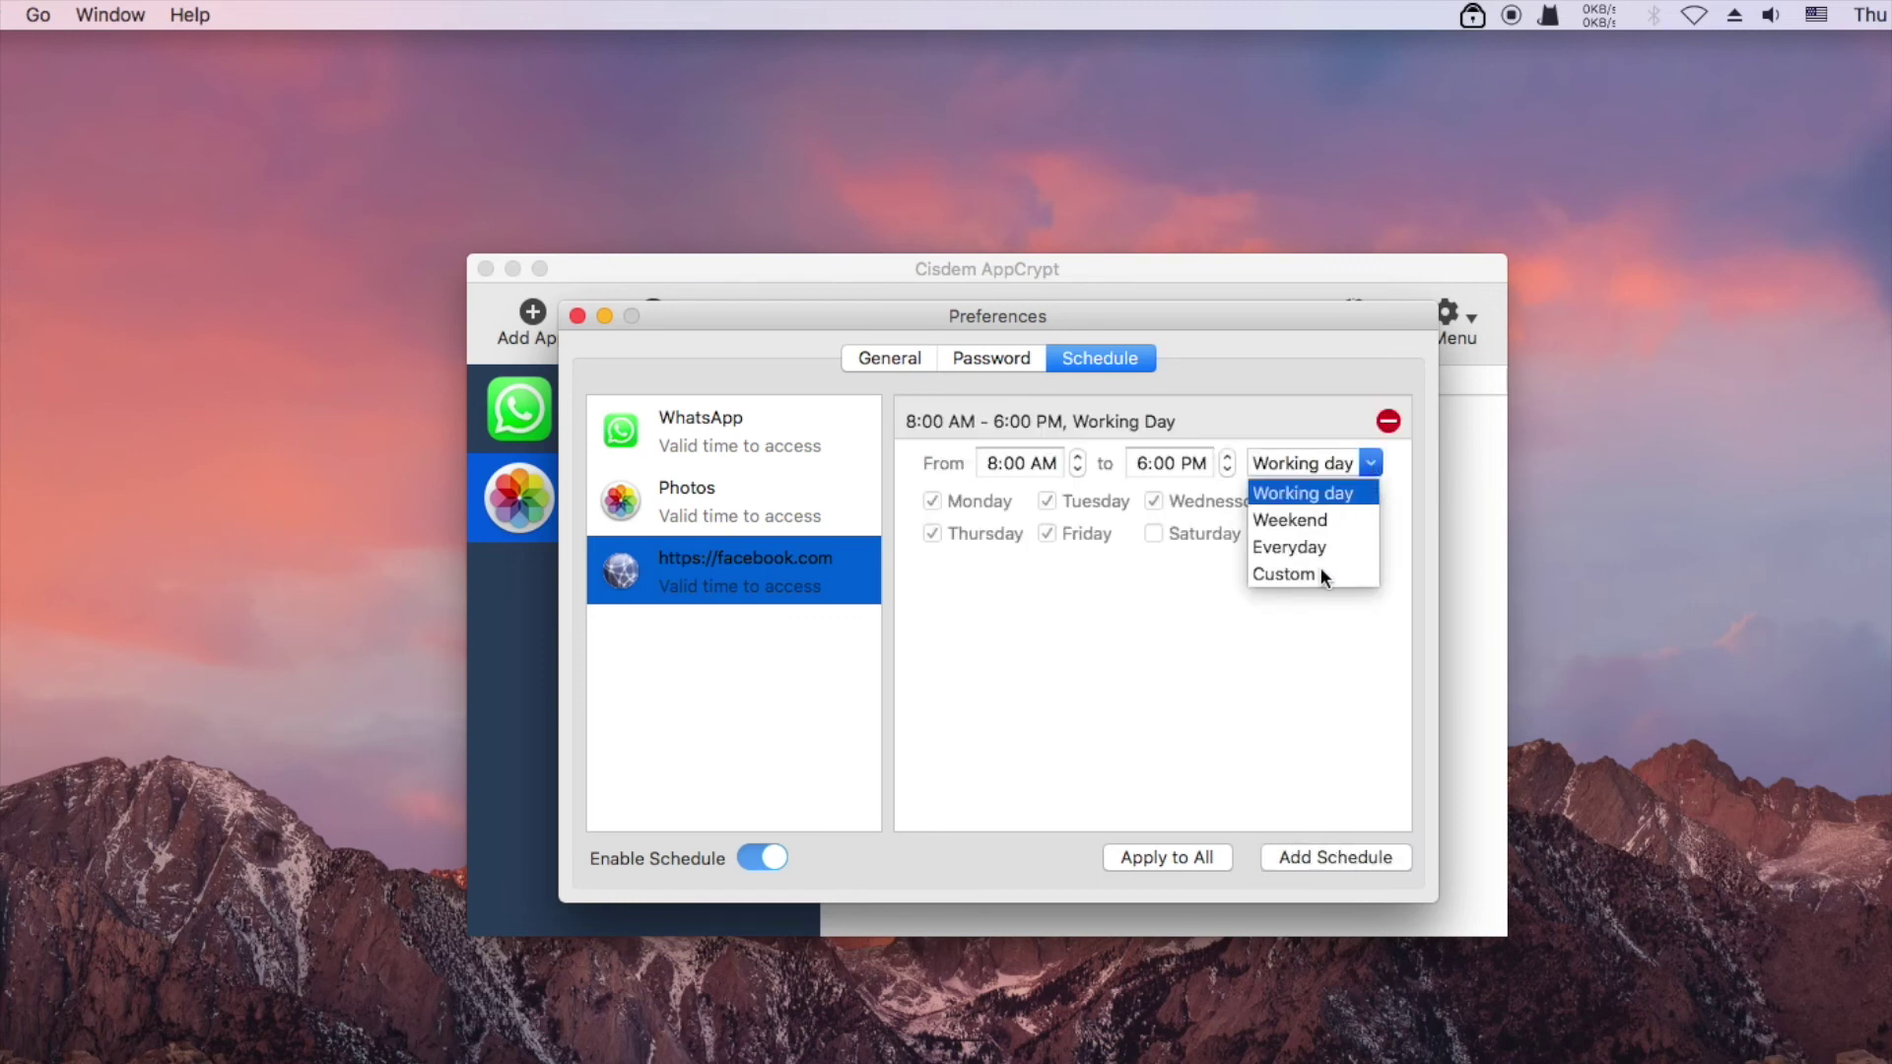
{"action": "left_click", "coordinate": [1325, 501]}
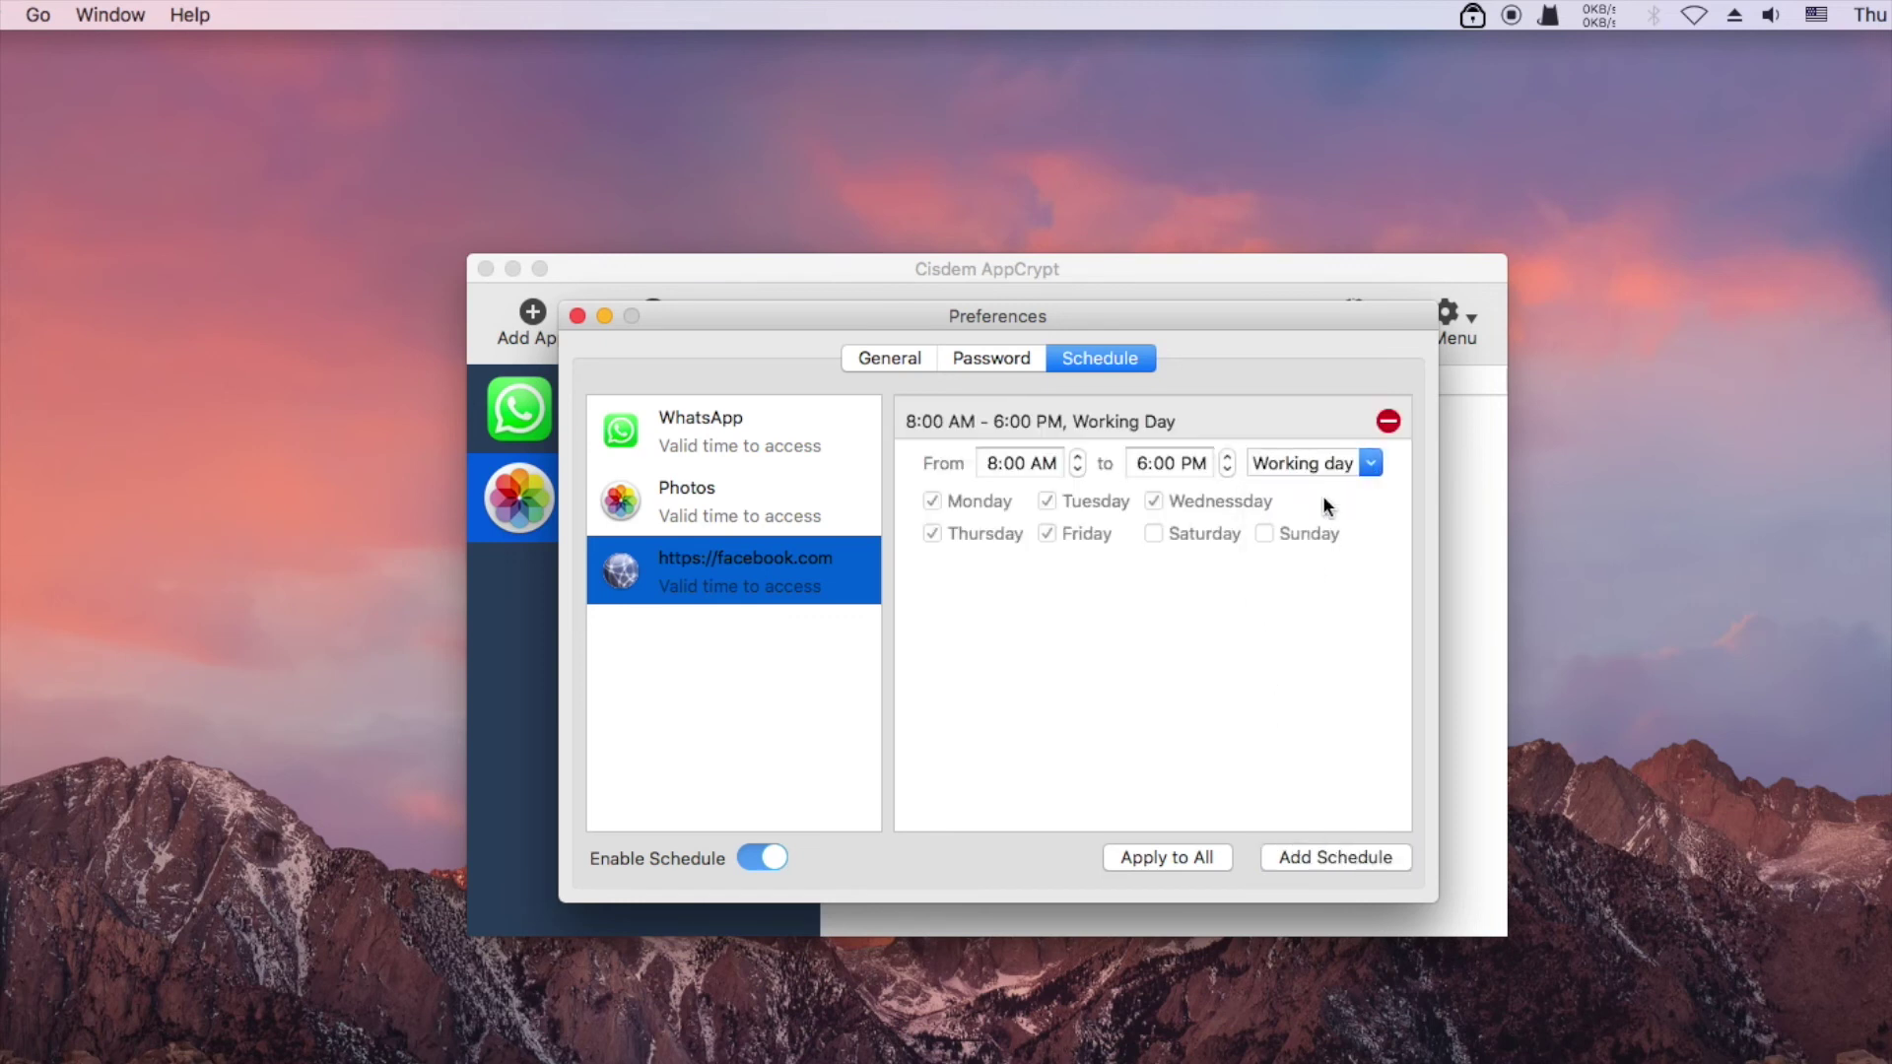
{"action": "left_click", "coordinate": [1225, 469]}
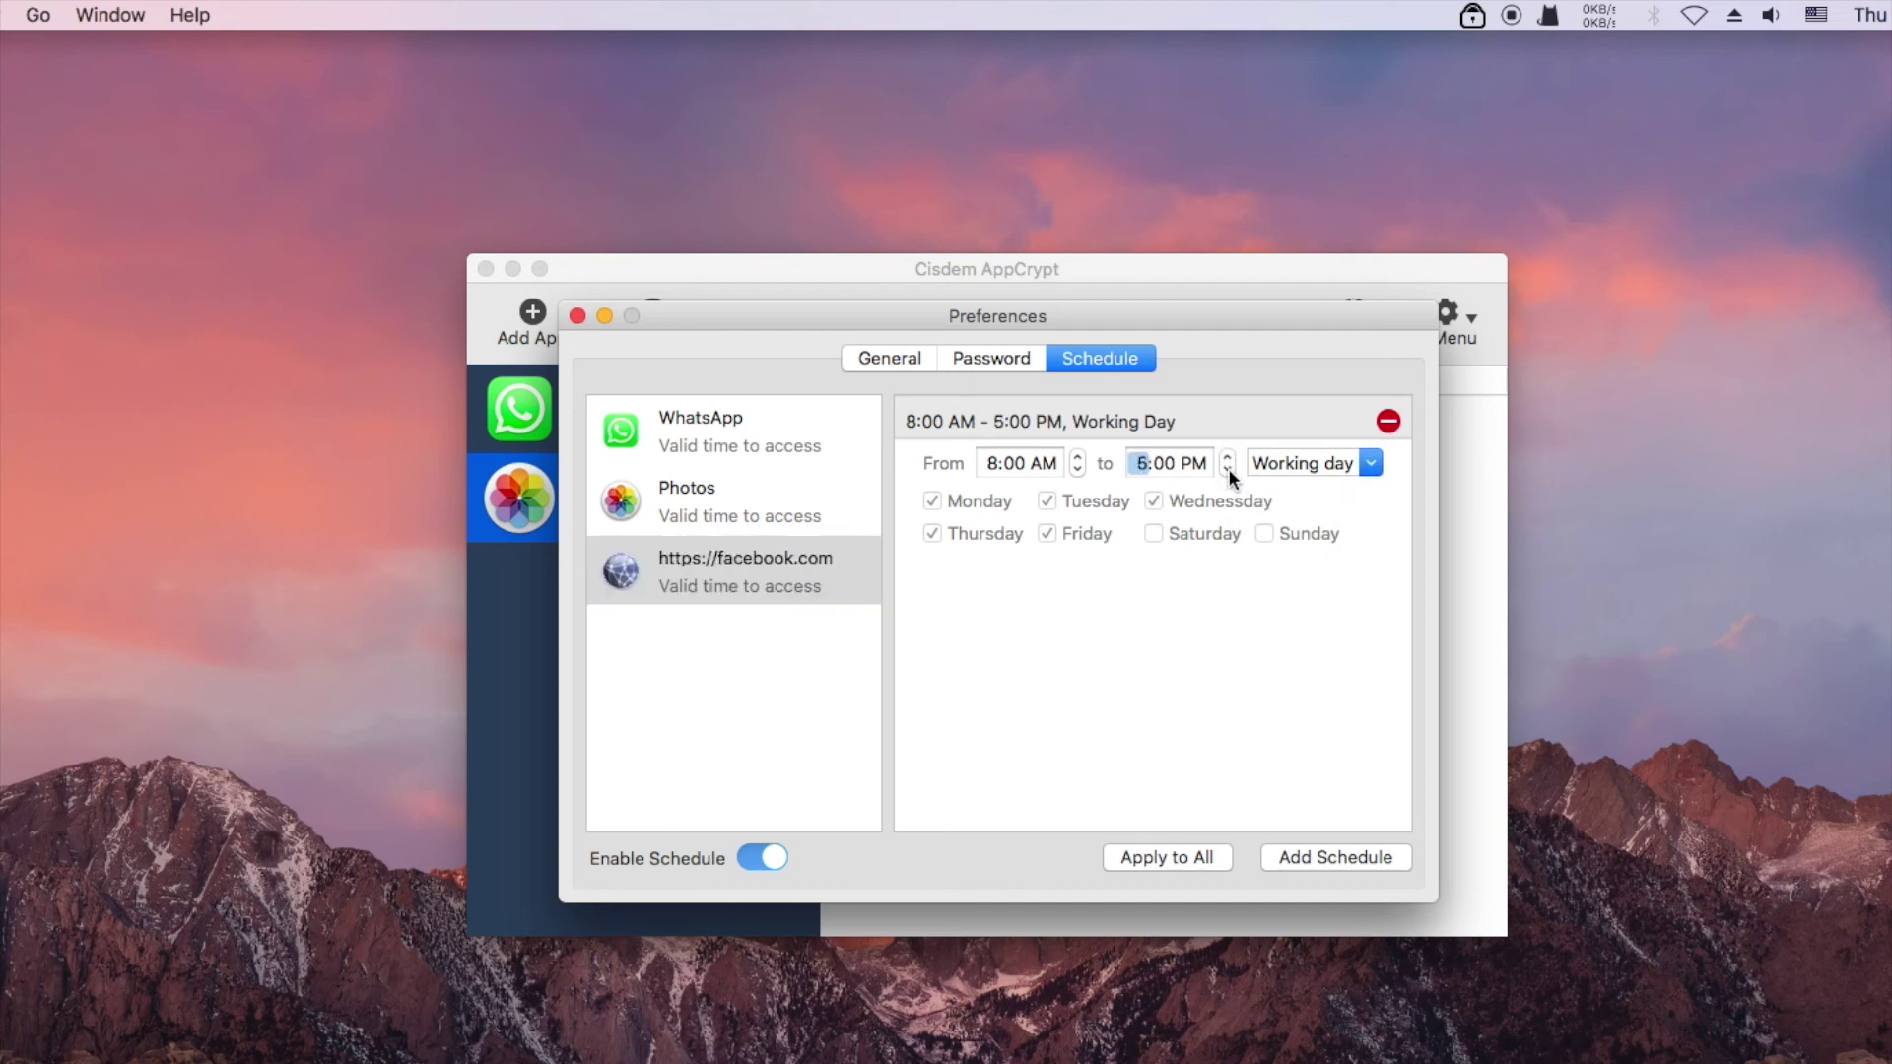
{"action": "left_click", "coordinate": [1247, 608]}
{"action": "left_click", "coordinate": [1344, 854]}
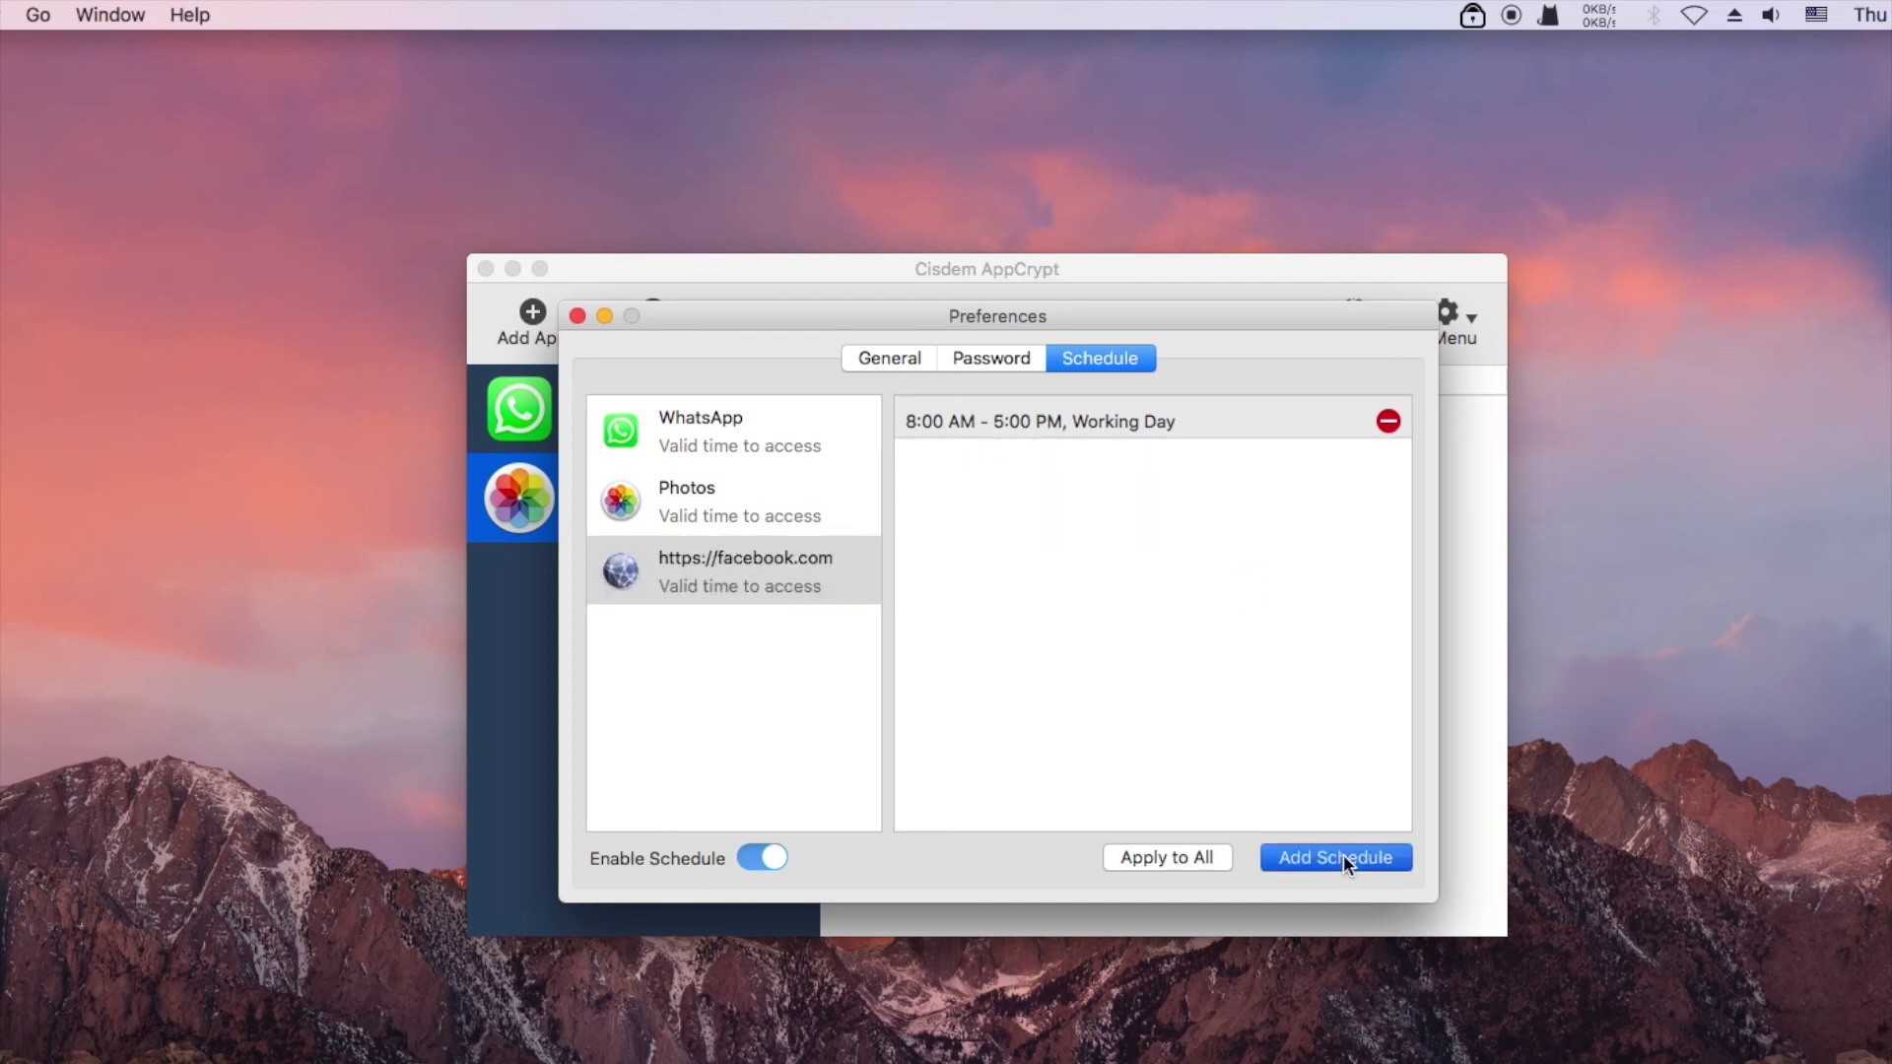
{"action": "left_click", "coordinate": [1372, 508]}
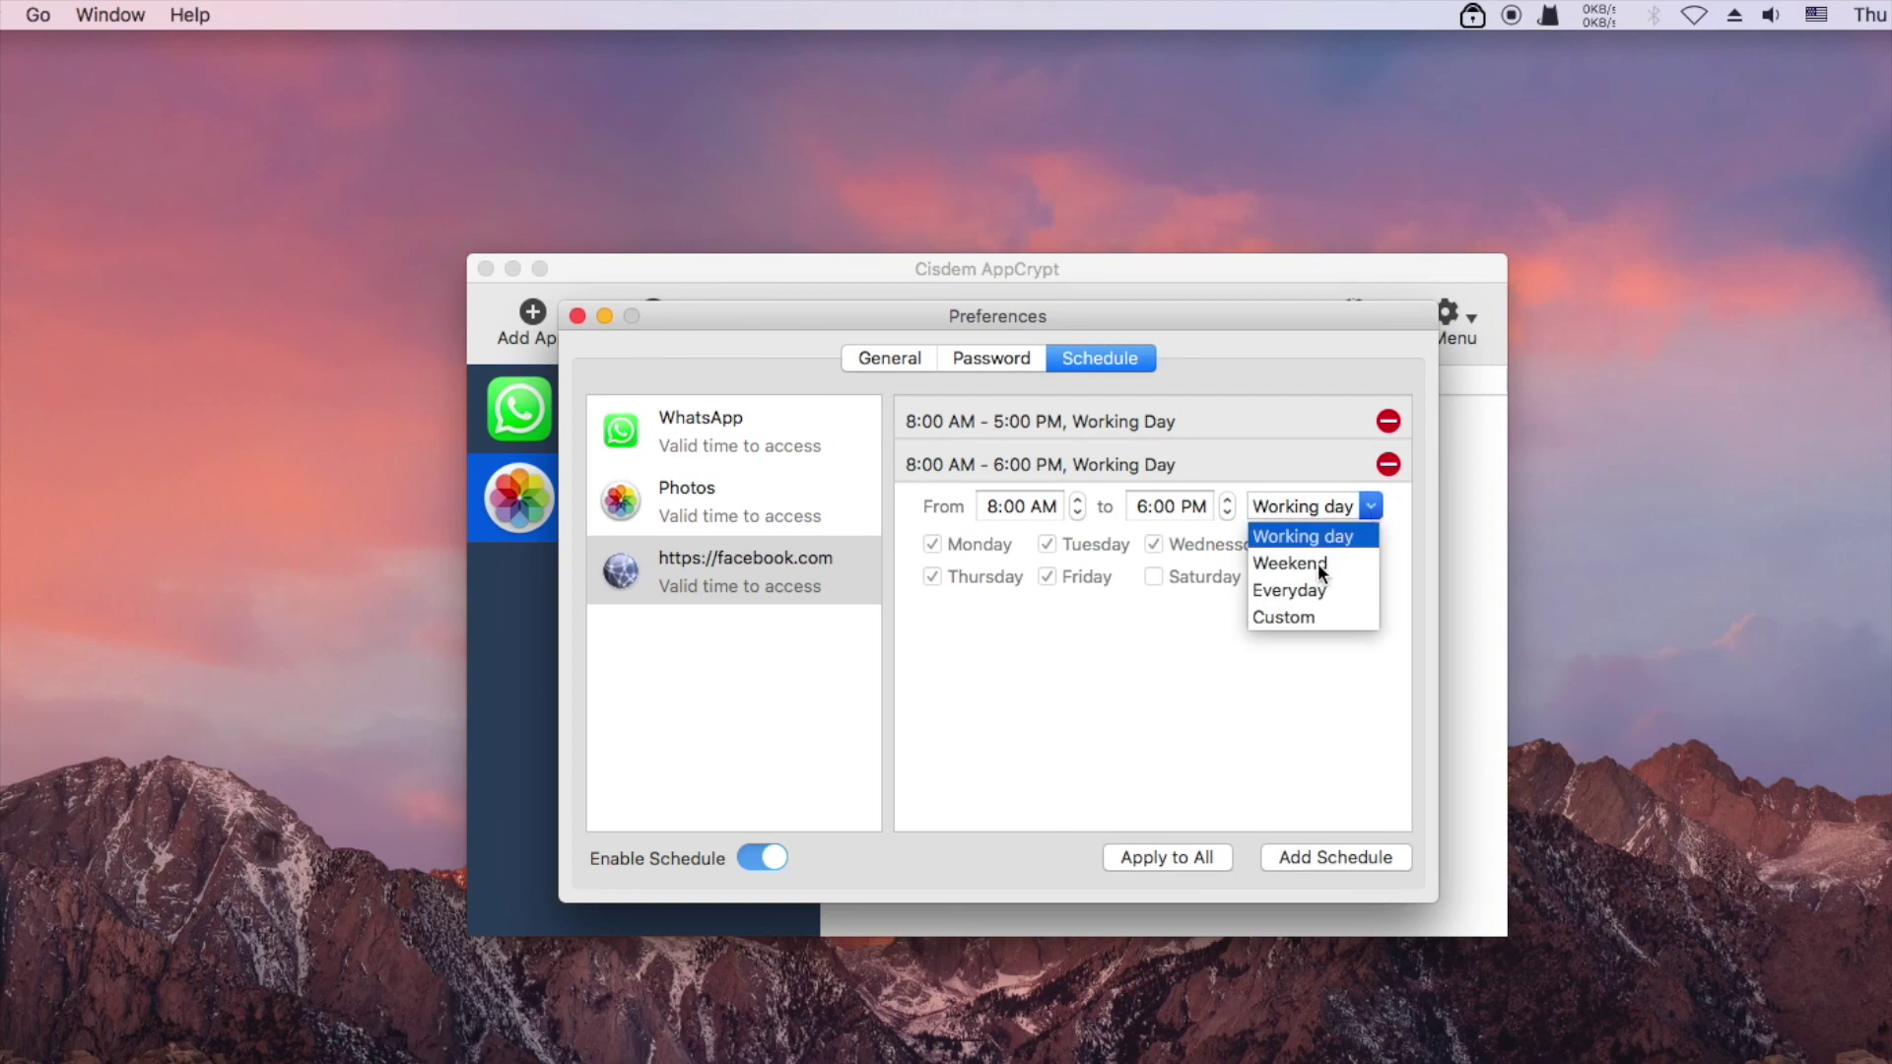